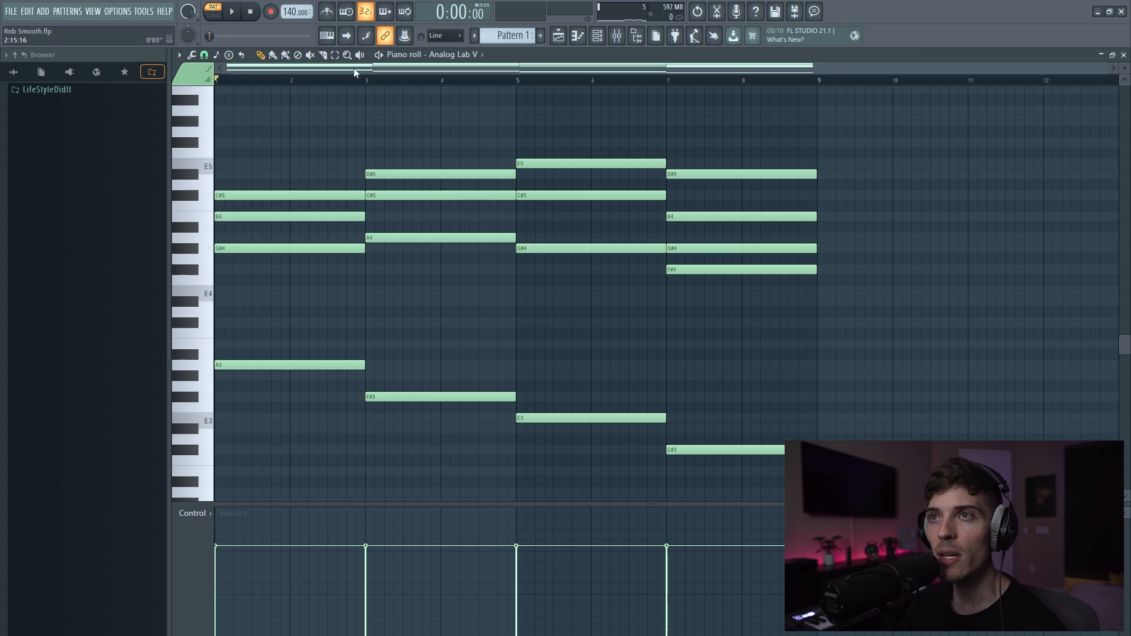
- Set the tempo to 110 BPM and copy the chord at bar 1 to bar 11
drag(295, 13, 295, 27)
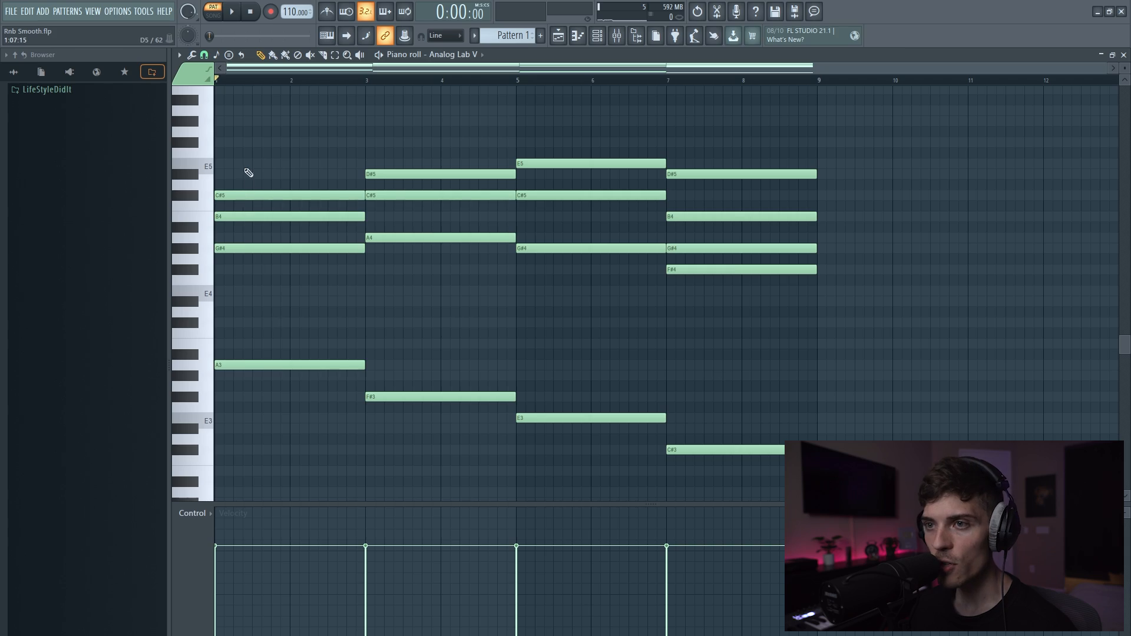
drag(244, 160, 287, 454)
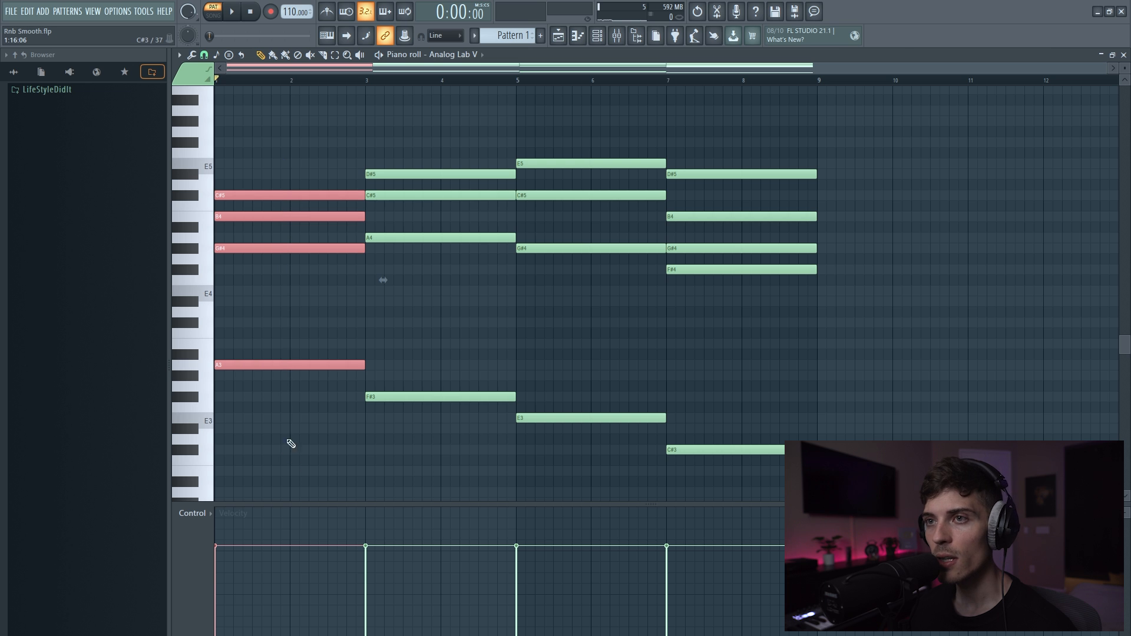
drag(252, 199, 1000, 211)
scroll(856, 86, down, 2)
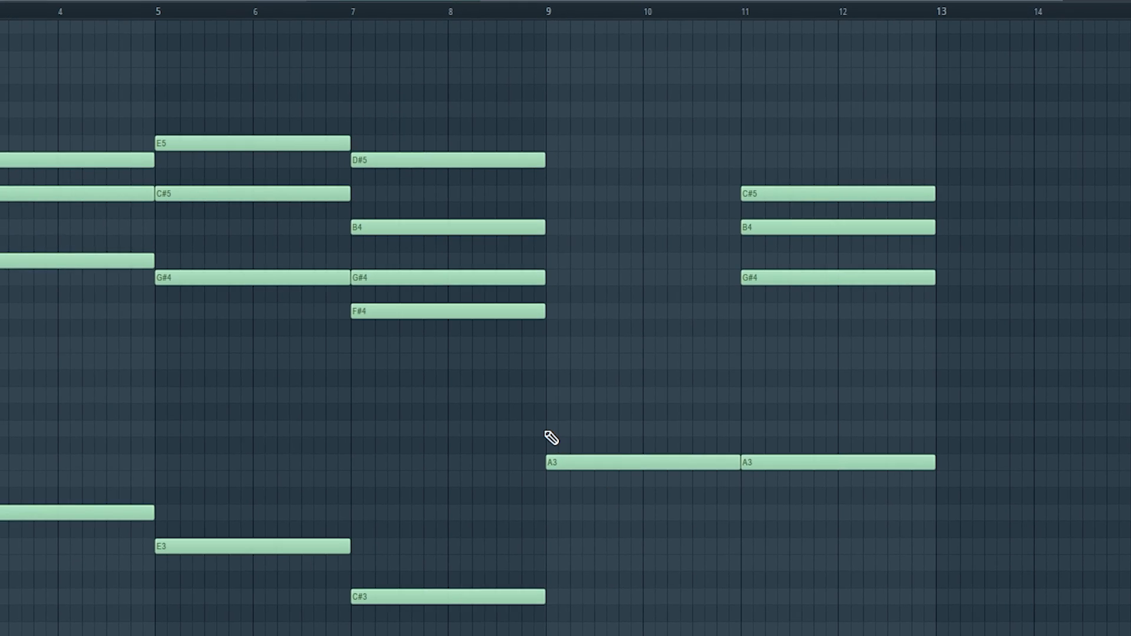
- Stack two-bar notes C#4, E4, G#4 and B4 over the A3 root at bar 9
click(510, 414)
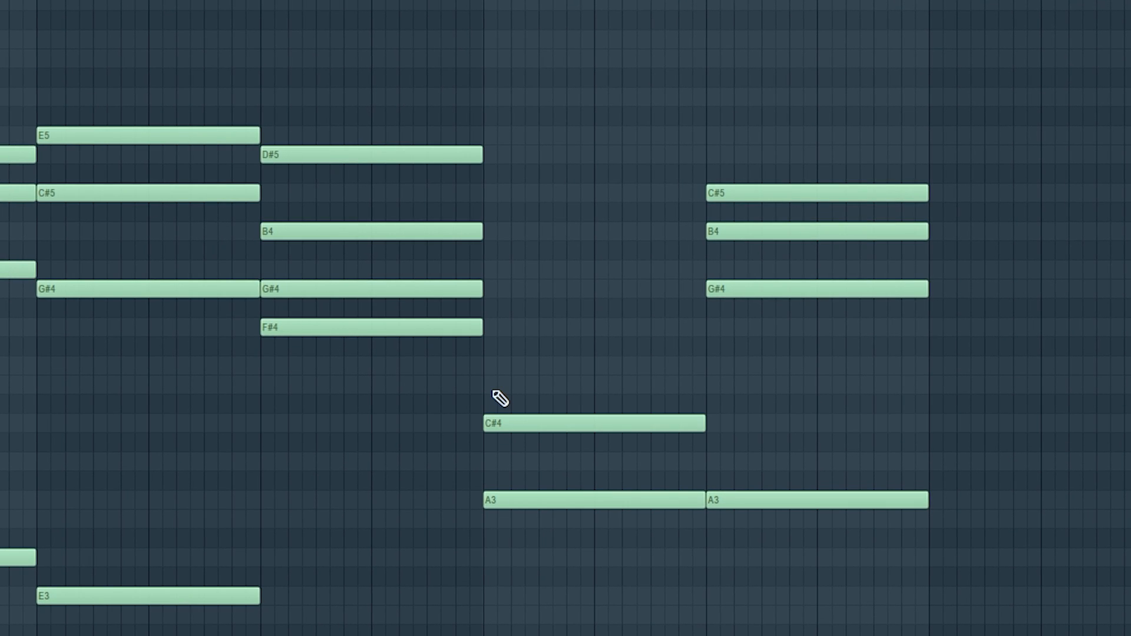
click(493, 366)
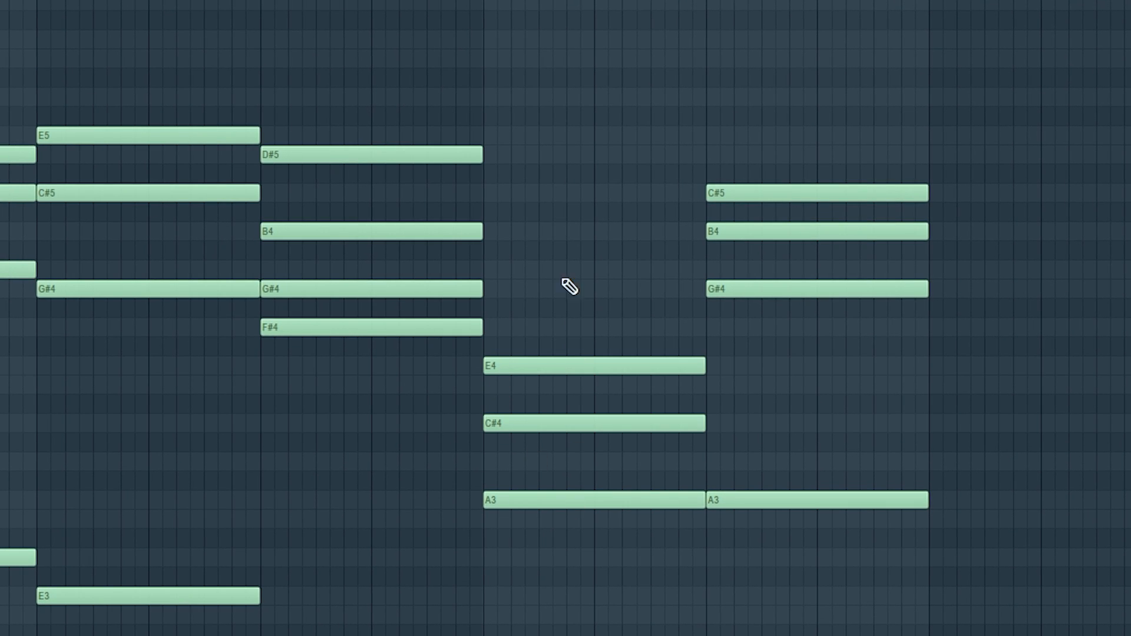
drag(547, 224, 604, 587)
key(ctrl+d)
click(494, 293)
drag(548, 203, 607, 622)
key(ctrl+d)
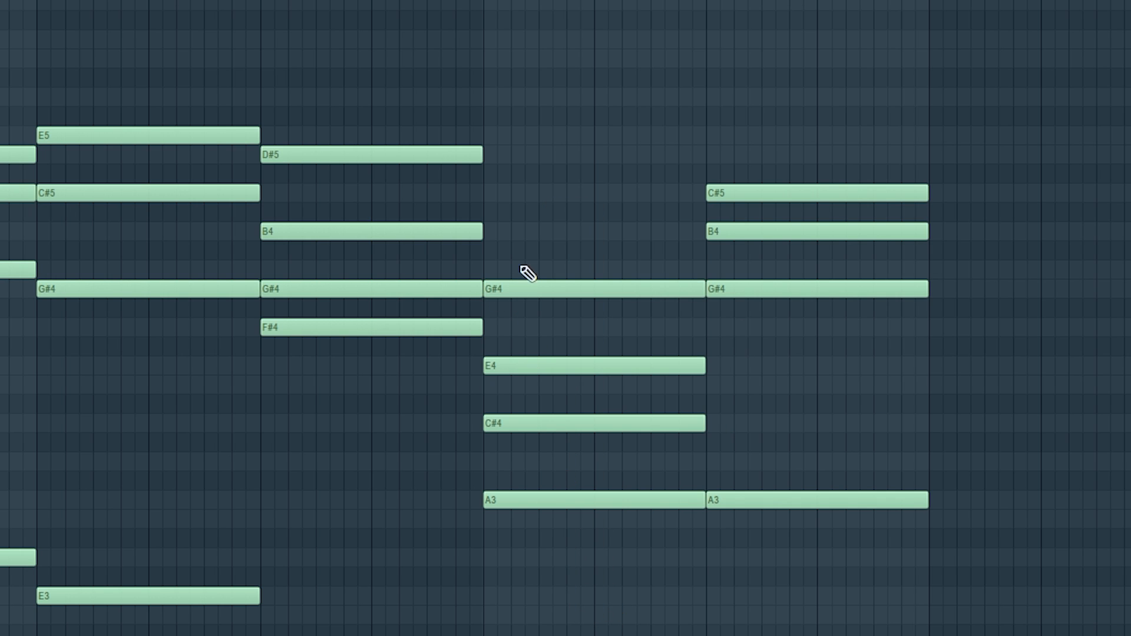
click(491, 233)
drag(523, 108, 585, 632)
key(ctrl+d)
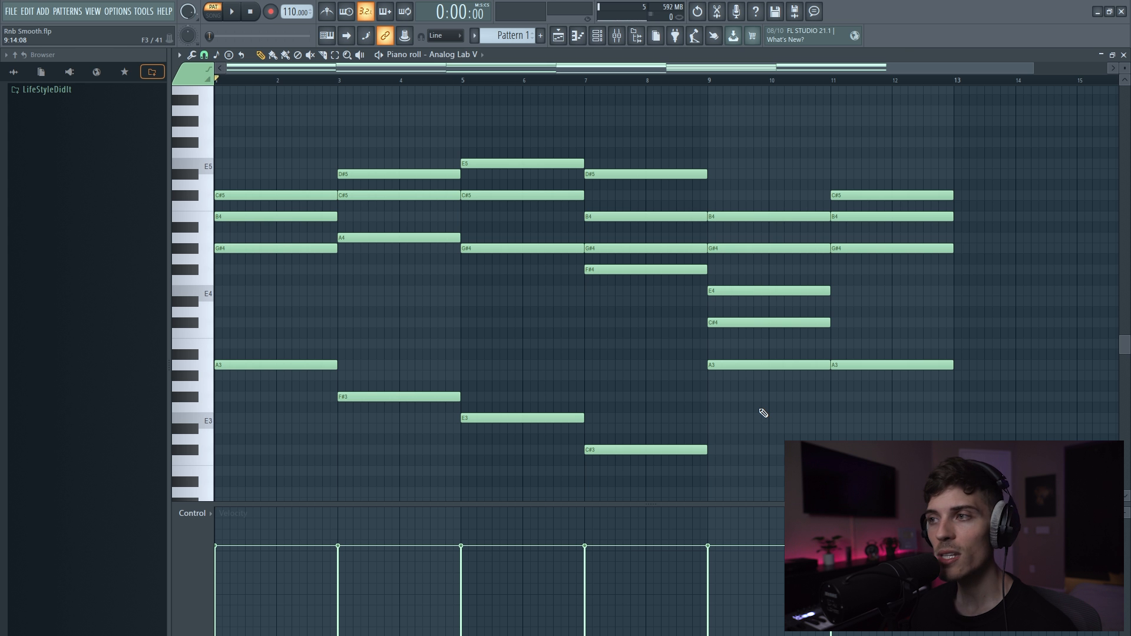
- Move the C#4 note of the bar 9 chord up one octave to C#5
click(737, 318)
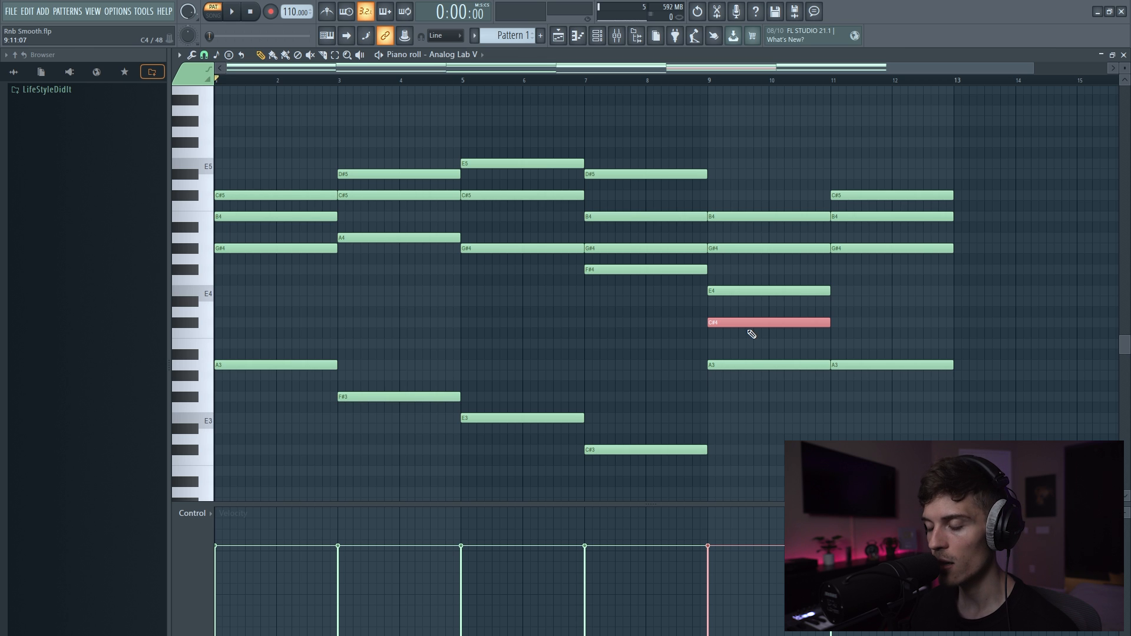
key(ctrl+Up)
key(ctrl+d)
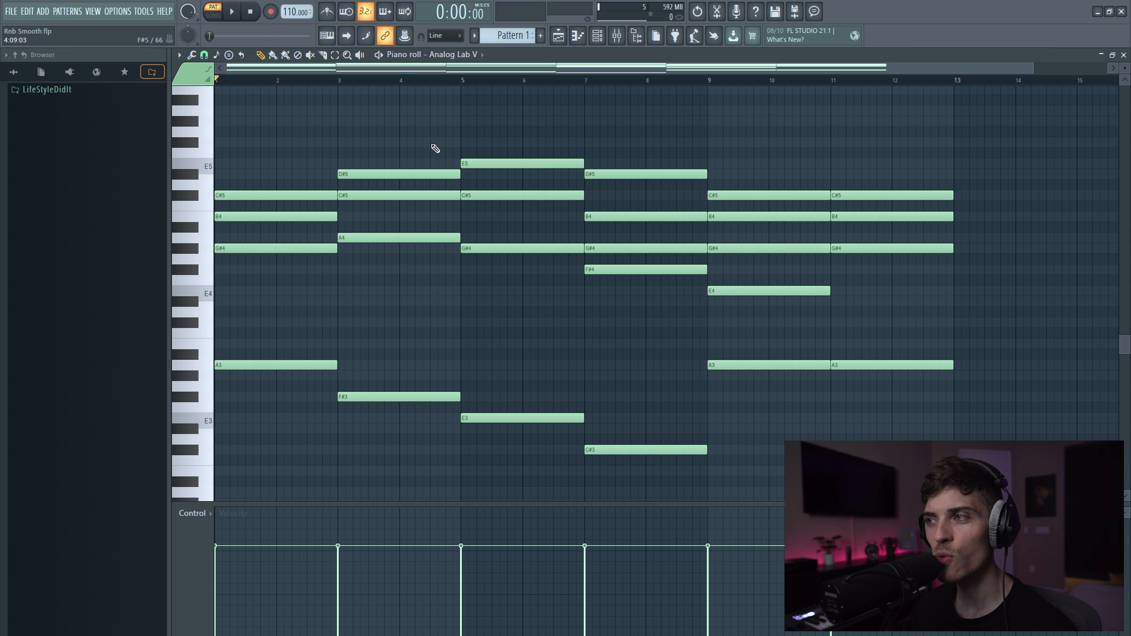
- Audition the copied chord at bar 12 and the chord at bar 3 by scrubbing over them
drag(747, 321, 382, 313)
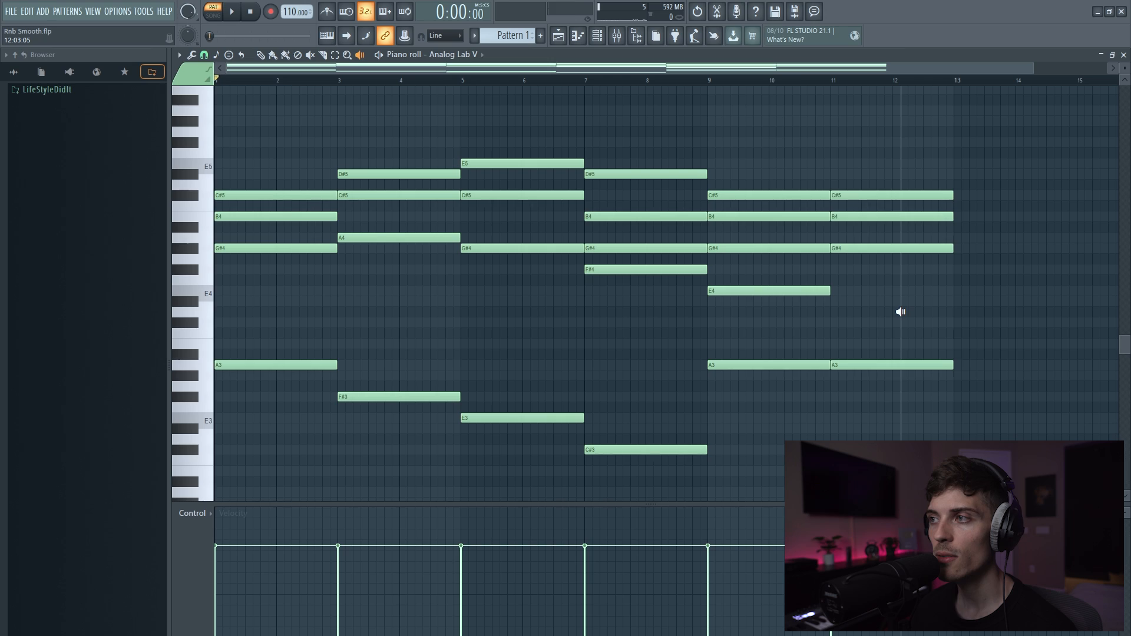
drag(901, 312, 901, 312)
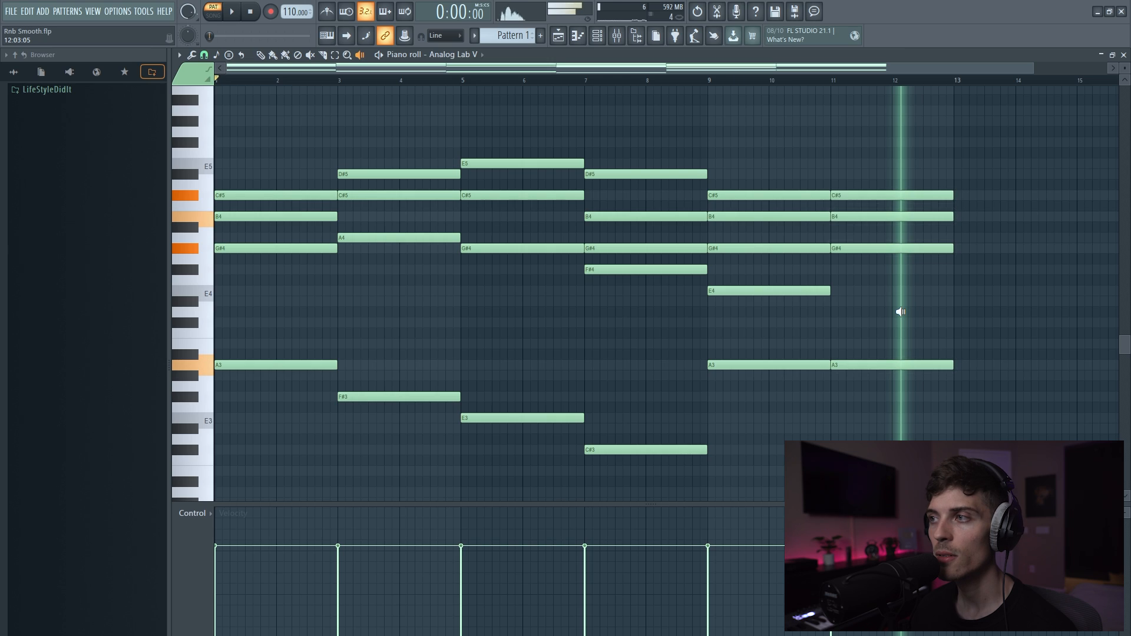
drag(901, 312, 901, 312)
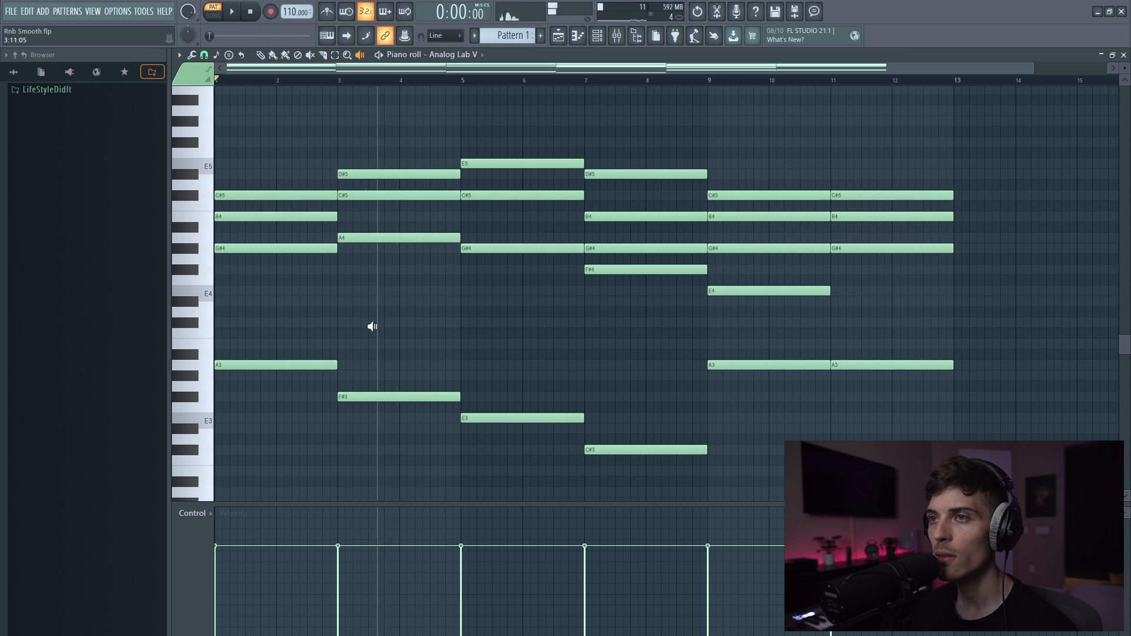
drag(368, 328, 368, 328)
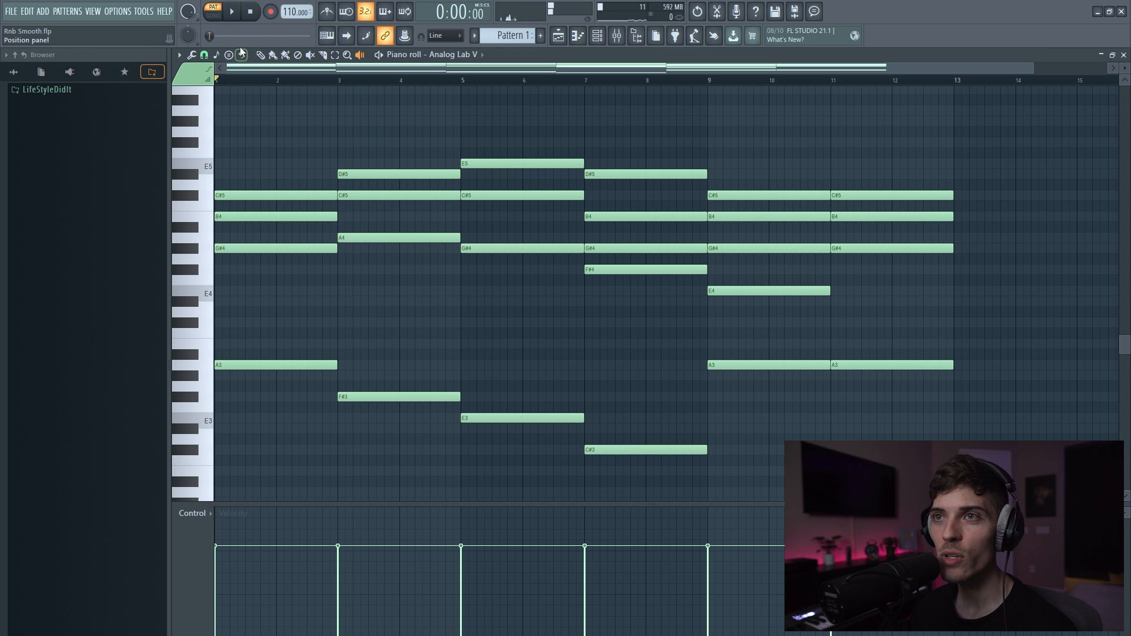
- Delete the copied chord at bar 11 and the E4 note of the bar 9 chord
drag(884, 170, 906, 427)
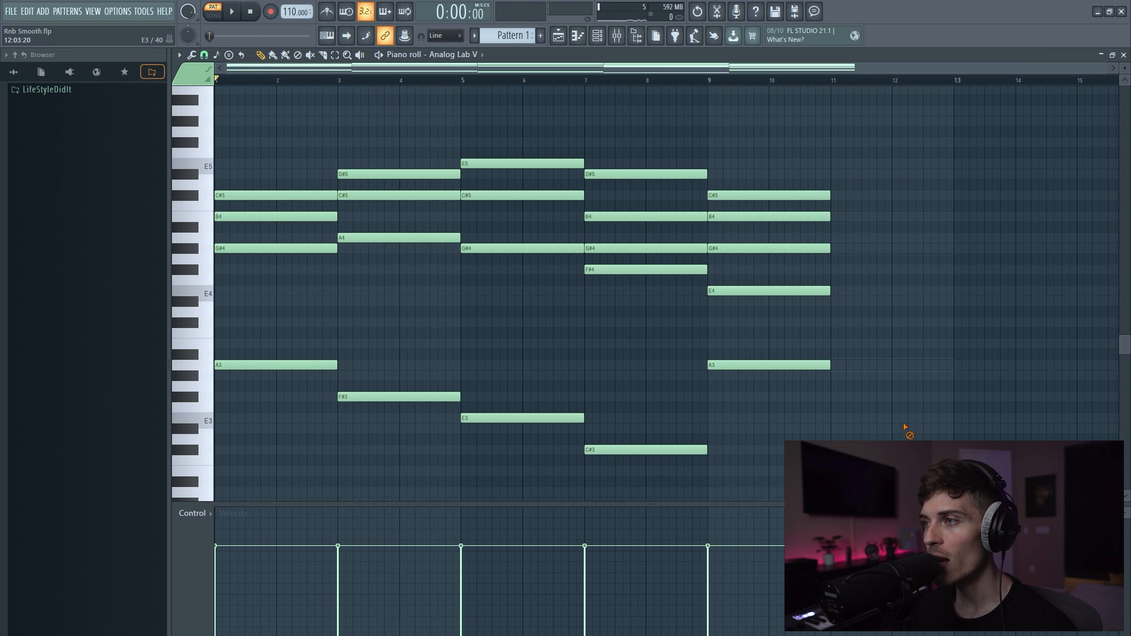
right_click(789, 290)
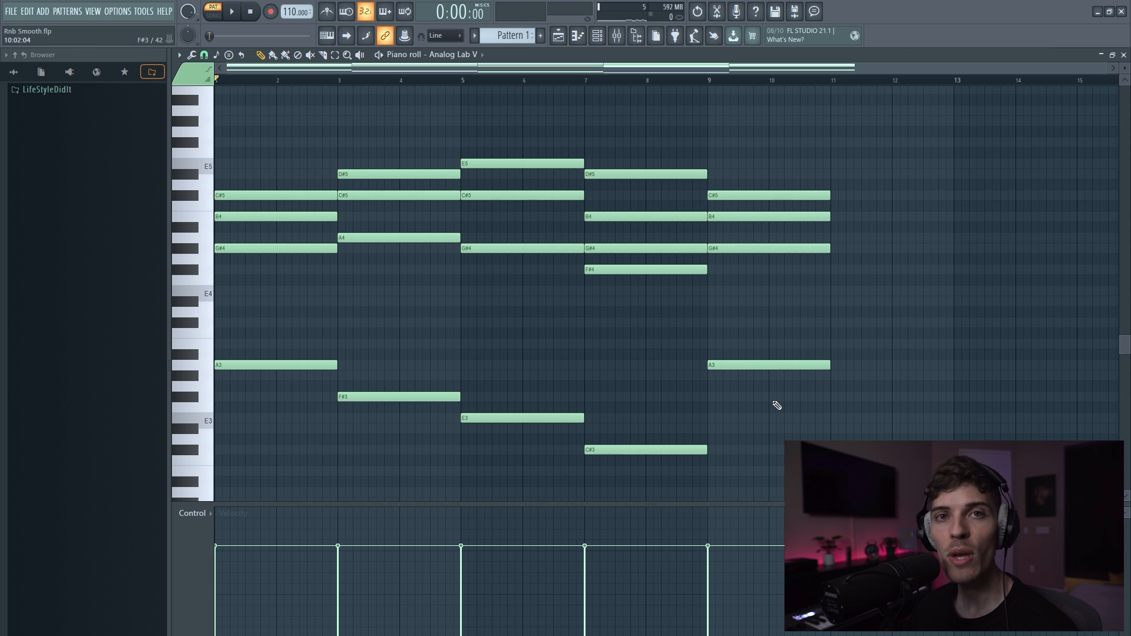
drag(719, 204, 743, 187)
key(ctrl+Down)
key(ctrl+Up)
click(757, 334)
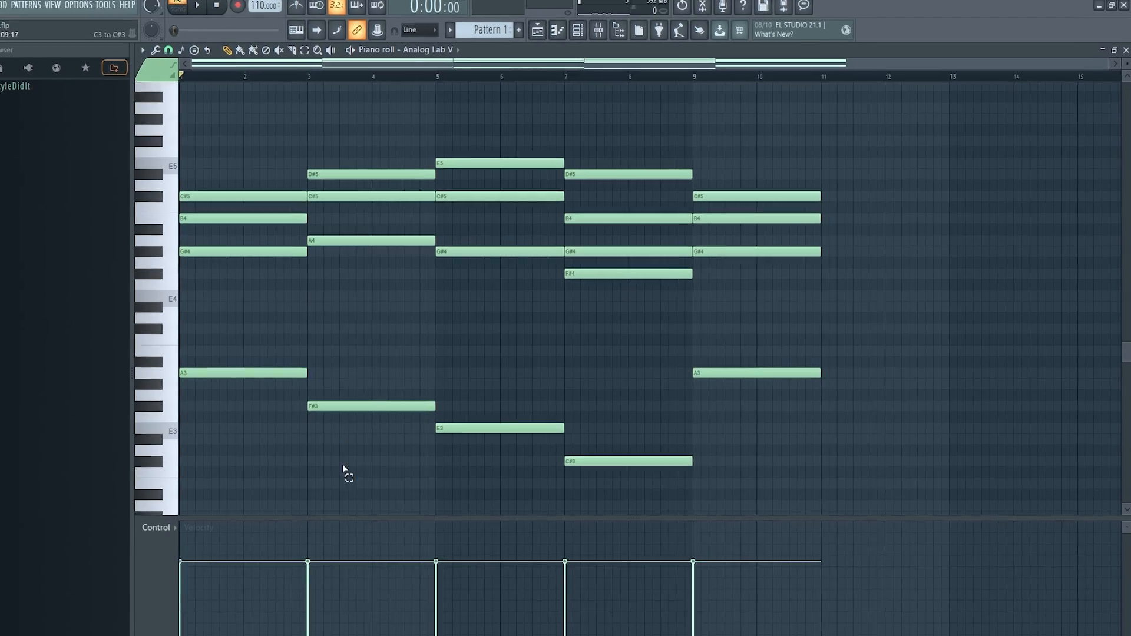
- Copy the chord at bar 3 to bar 13 and clear the selection
drag(377, 462, 390, 142)
drag(291, 175, 984, 183)
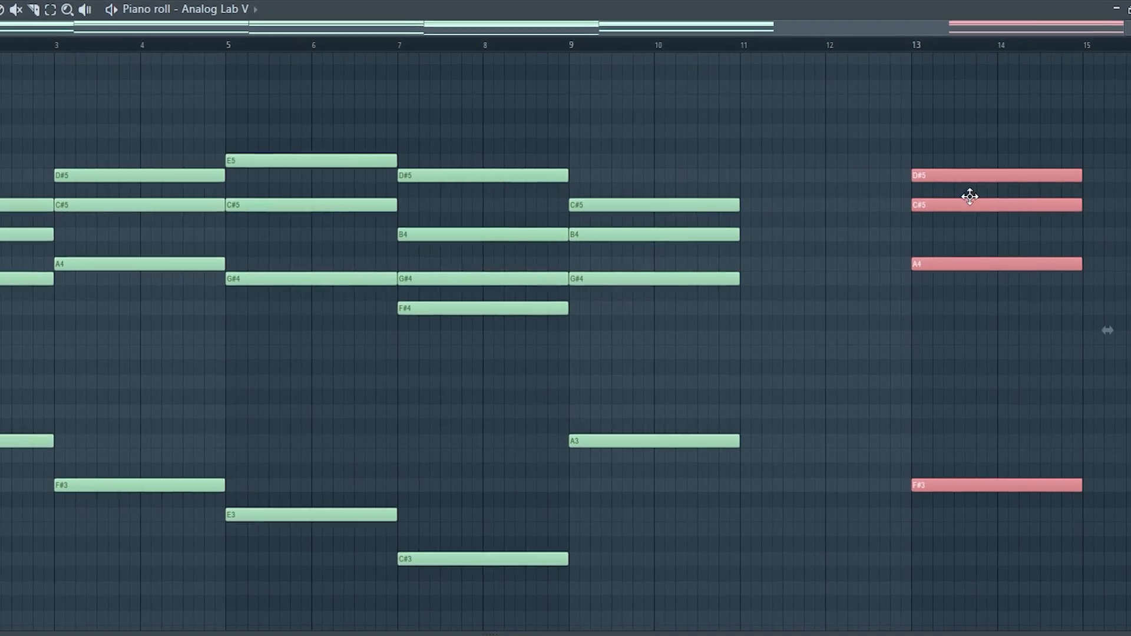
ctrl+click(941, 413)
drag(561, 435, 639, 517)
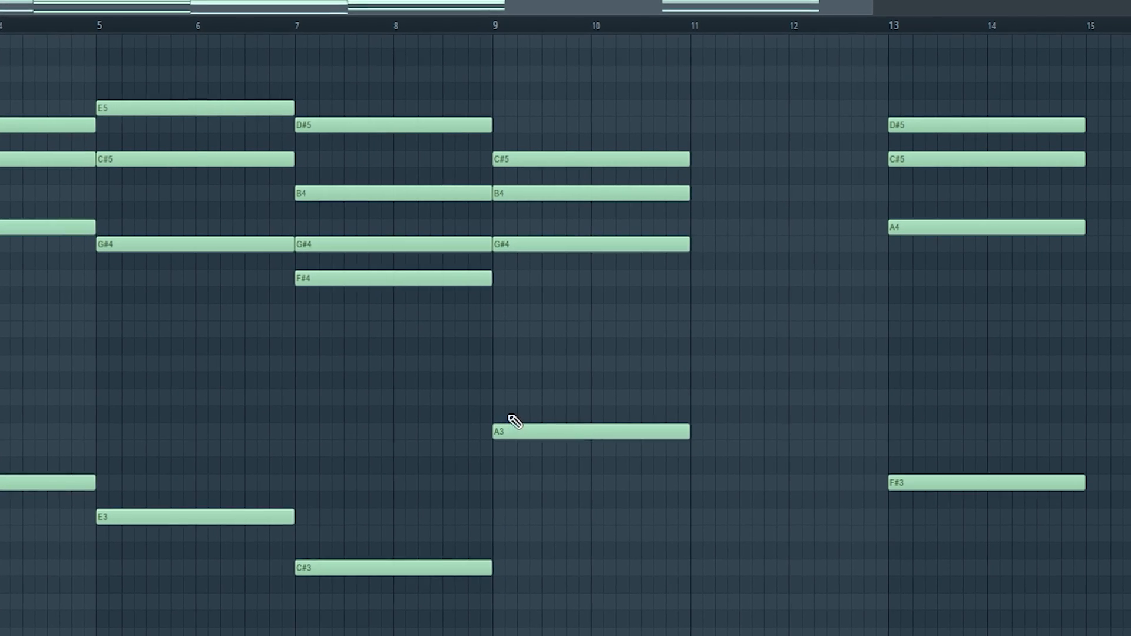
click(601, 504)
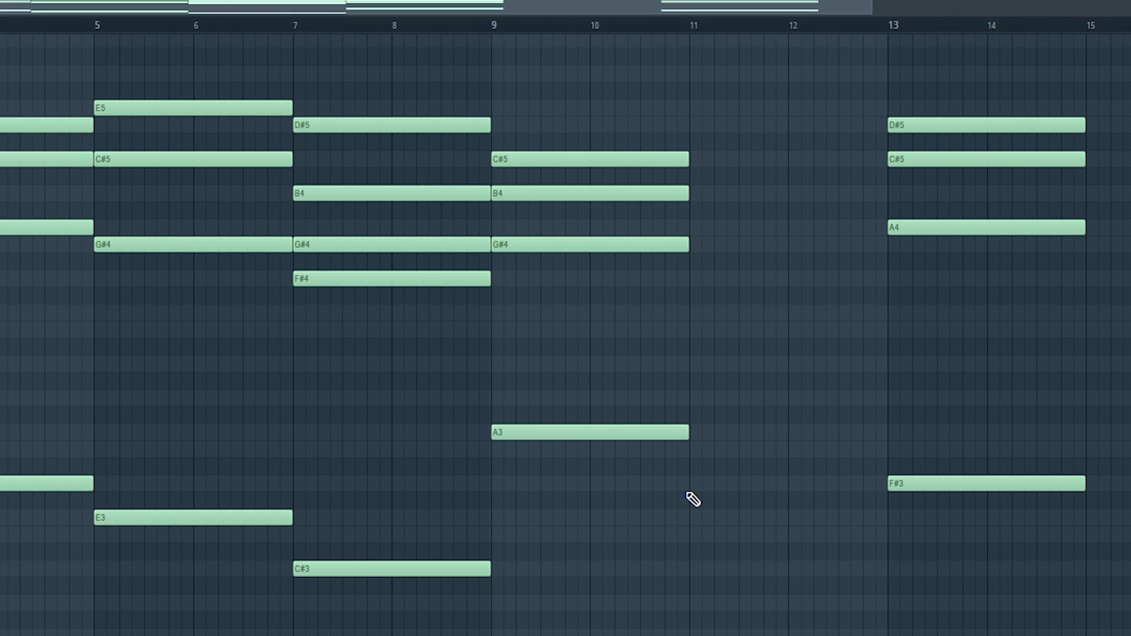
- Build a chord at bar 11 from two-bar notes F#3, A3, C#4 and E4
click(693, 484)
drag(737, 429, 747, 549)
right_click(732, 601)
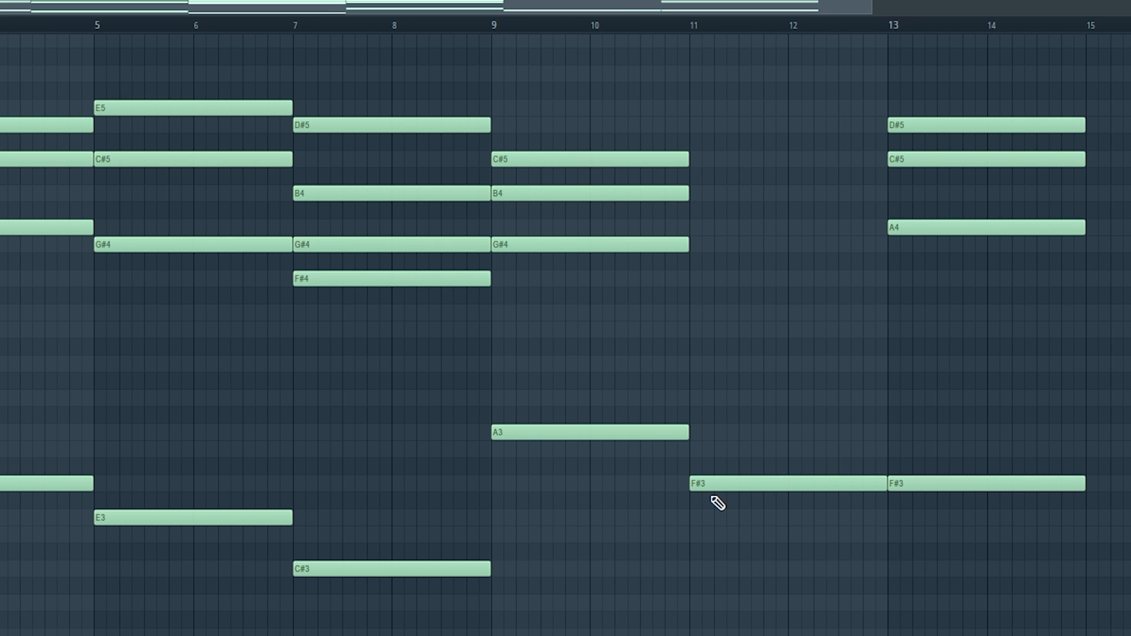
click(696, 433)
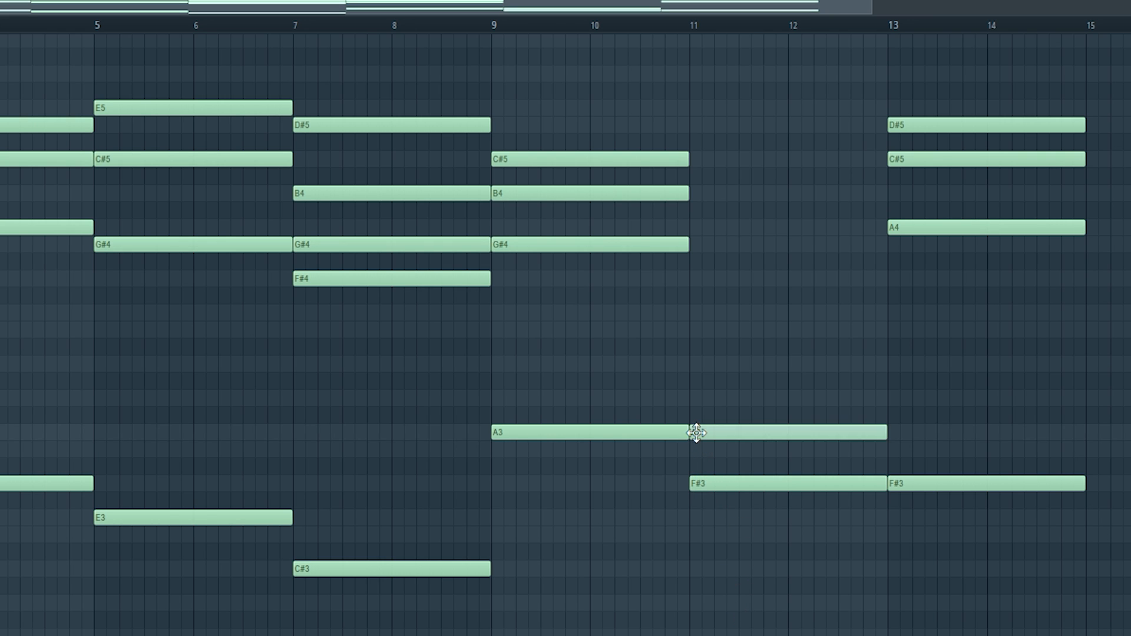
click(696, 364)
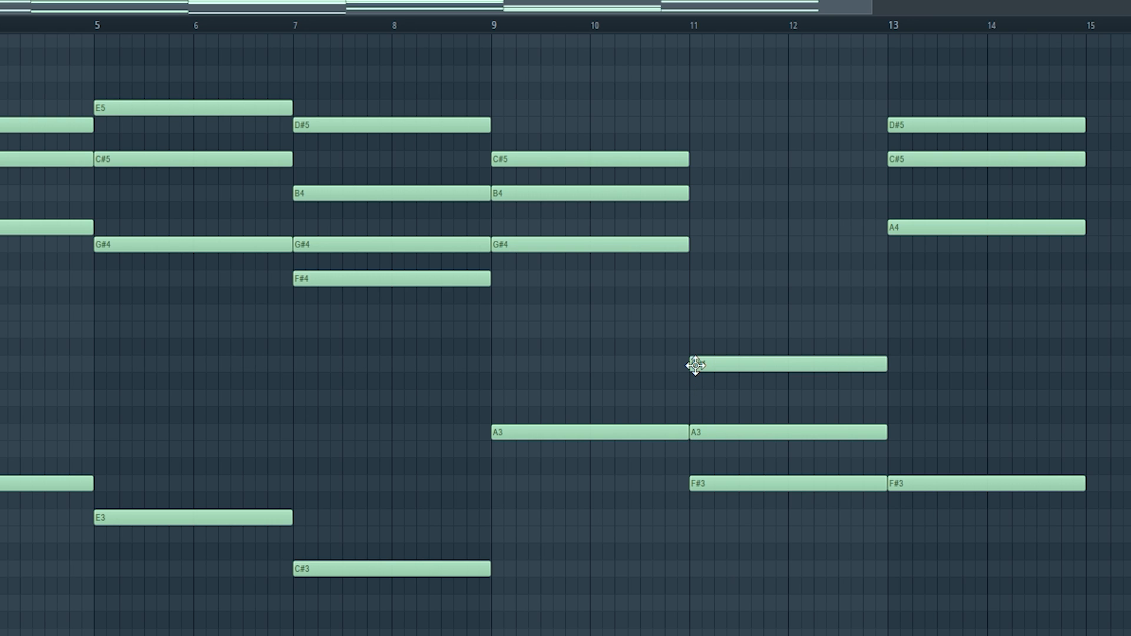
click(697, 312)
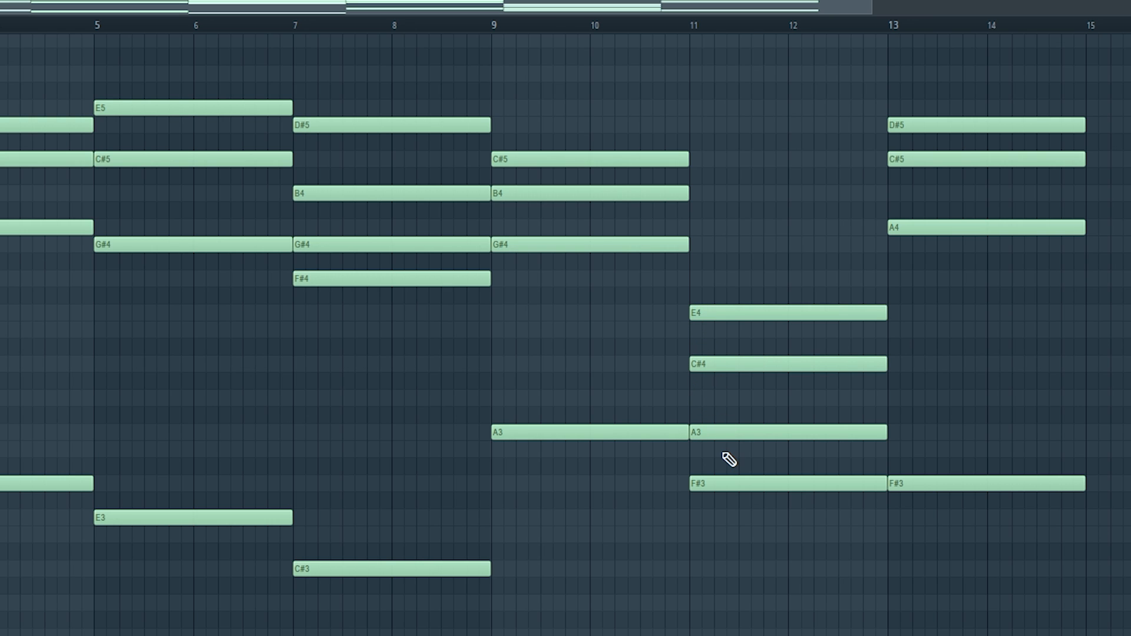
drag(733, 468, 771, 451)
mouse_move(737, 416)
mouse_down()
mouse_move(766, 380)
mouse_move(782, 318)
mouse_up()
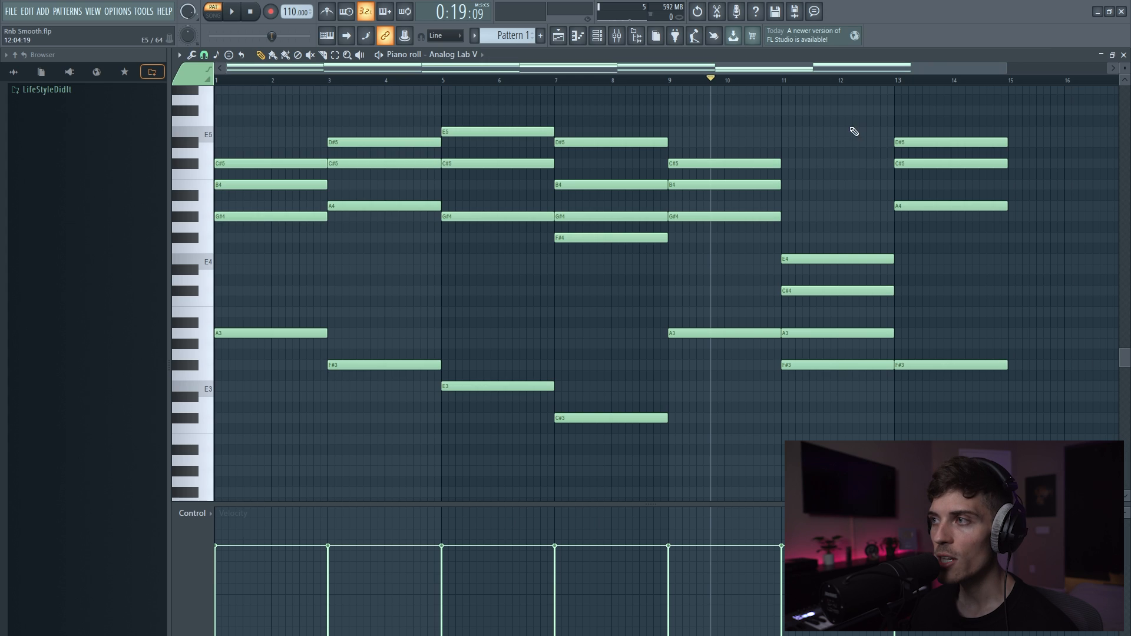
- Move all four notes of the bar 11 chord up one octave
drag(808, 84, 872, 272)
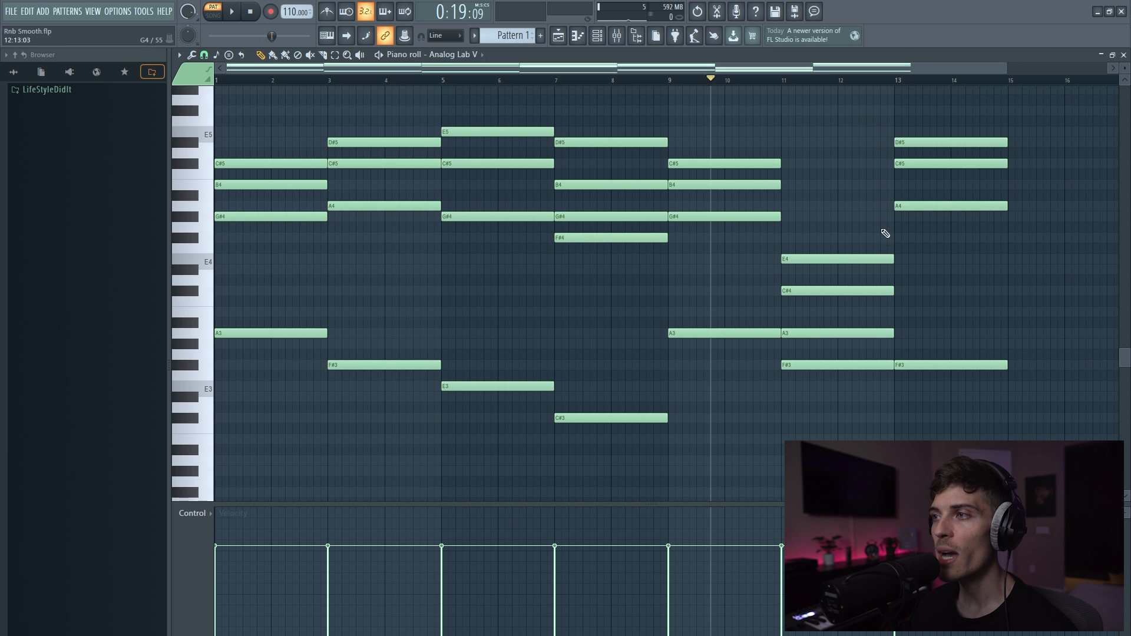
drag(832, 224, 854, 396)
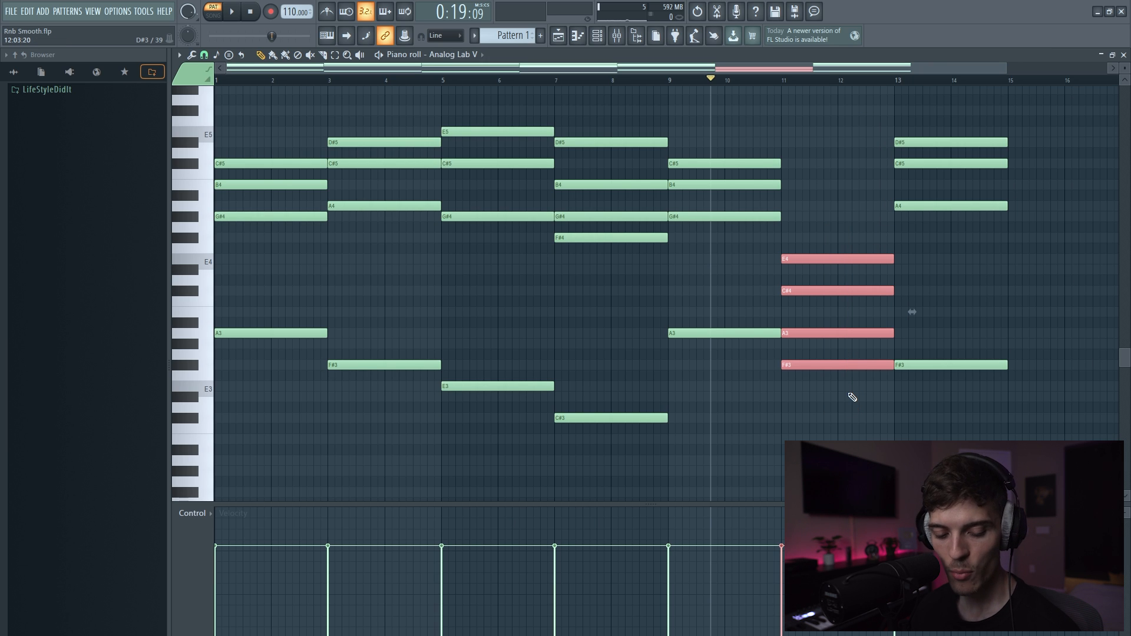
key(ctrl+Up)
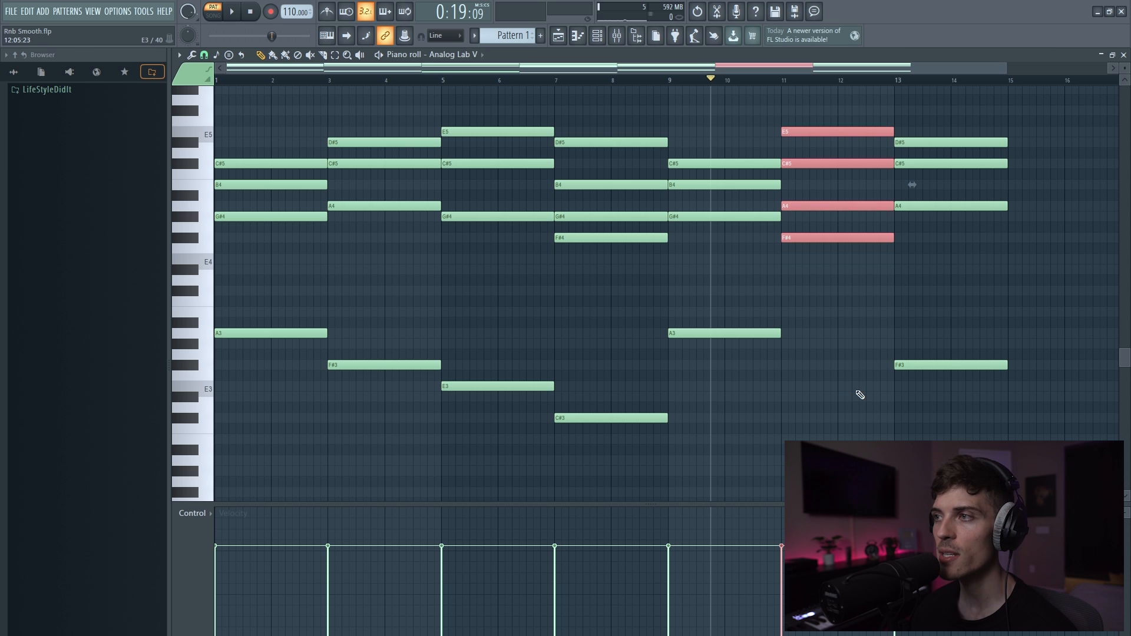
click(856, 351)
- Play the progression from bar 9 into the bar 11 chord to hear the voicing, then stop playback
click(825, 235)
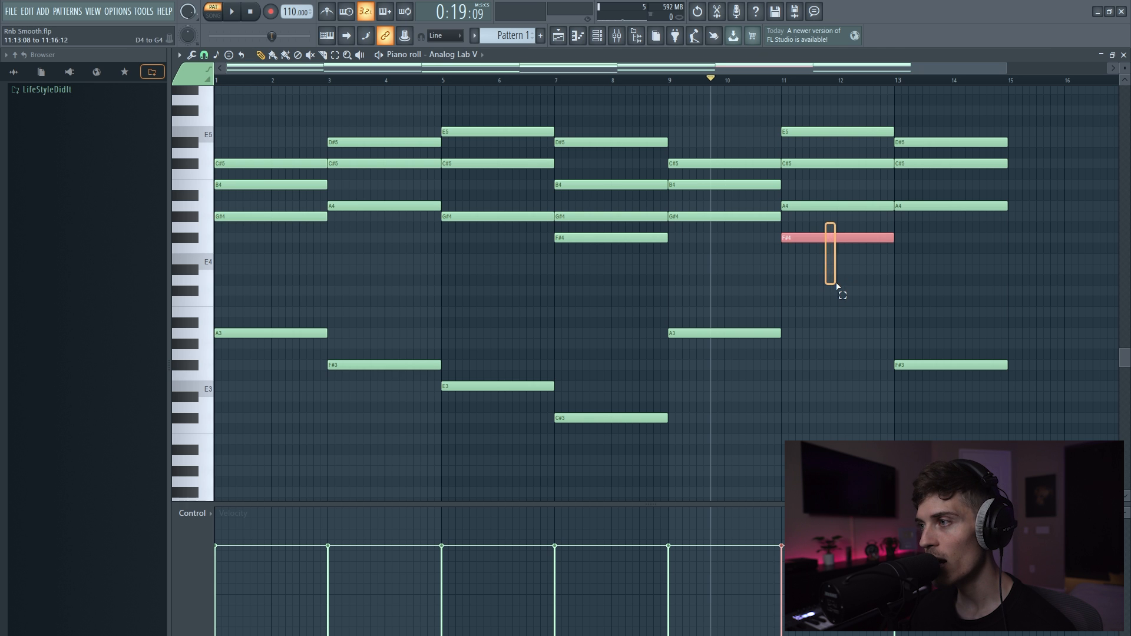
click(866, 132)
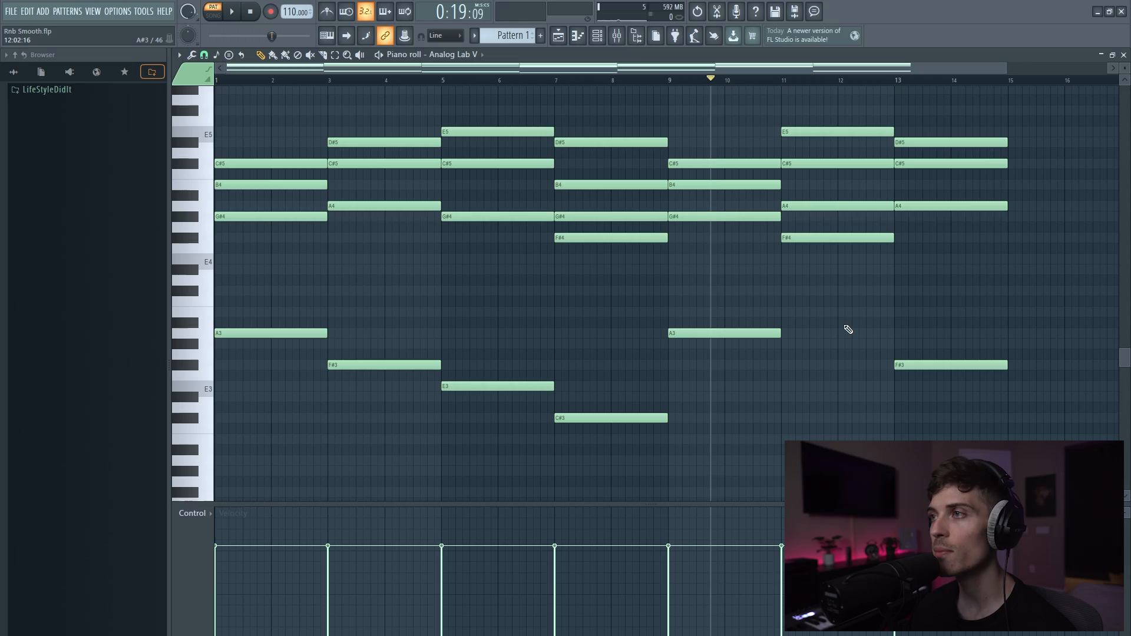
key(space)
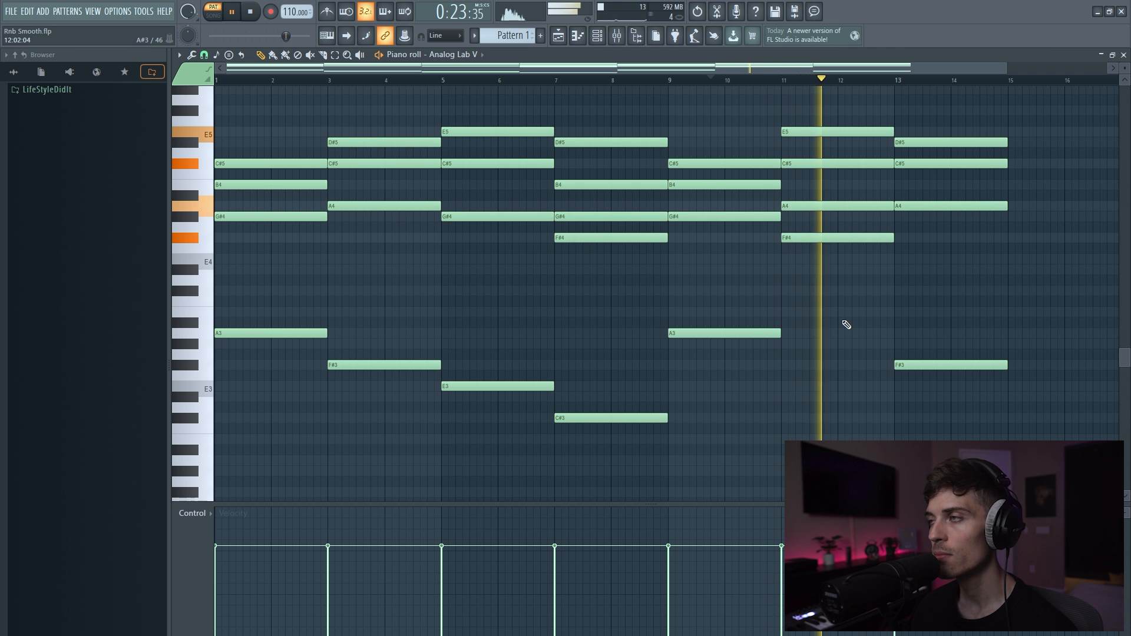
key(space)
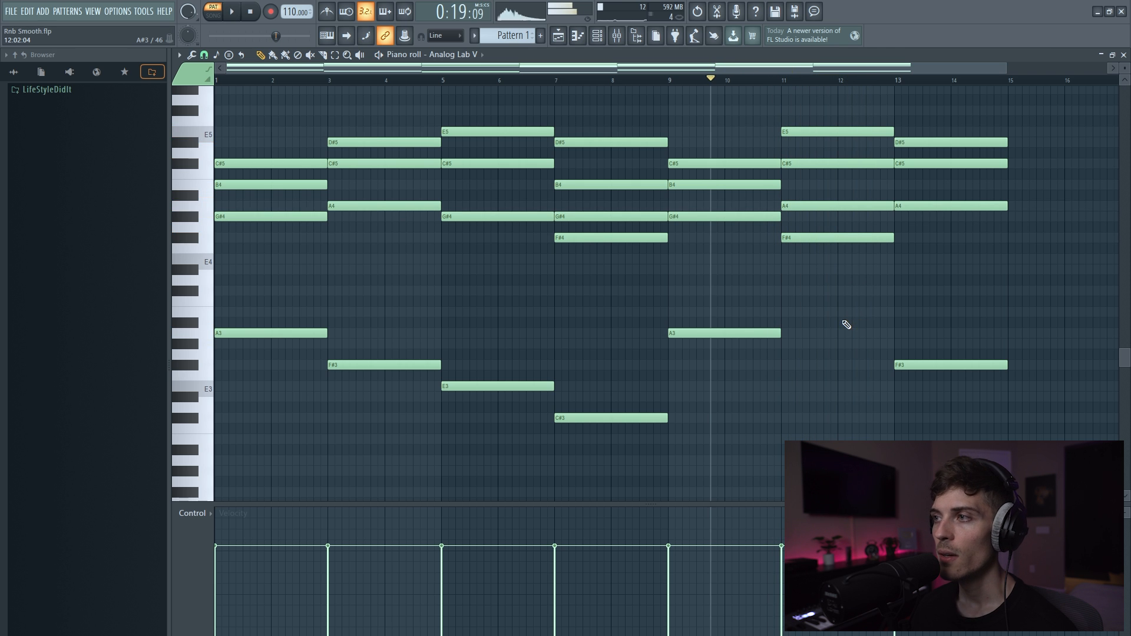
- Move the F#4 note of the bar 11 chord down one octave to F#3
drag(777, 214, 796, 282)
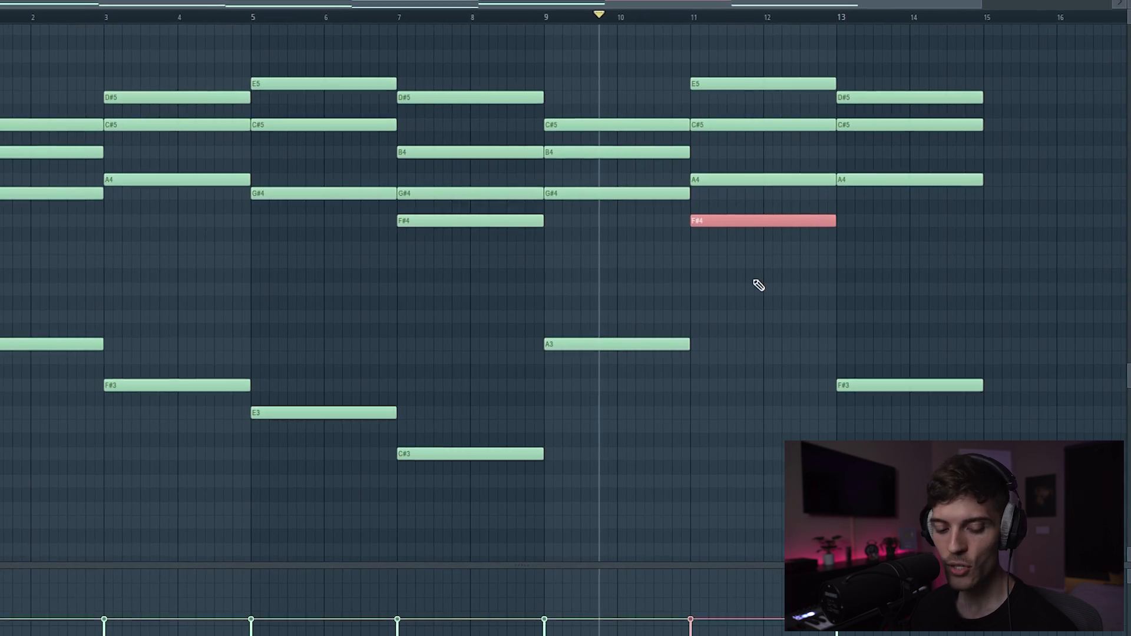
key(ctrl+Down)
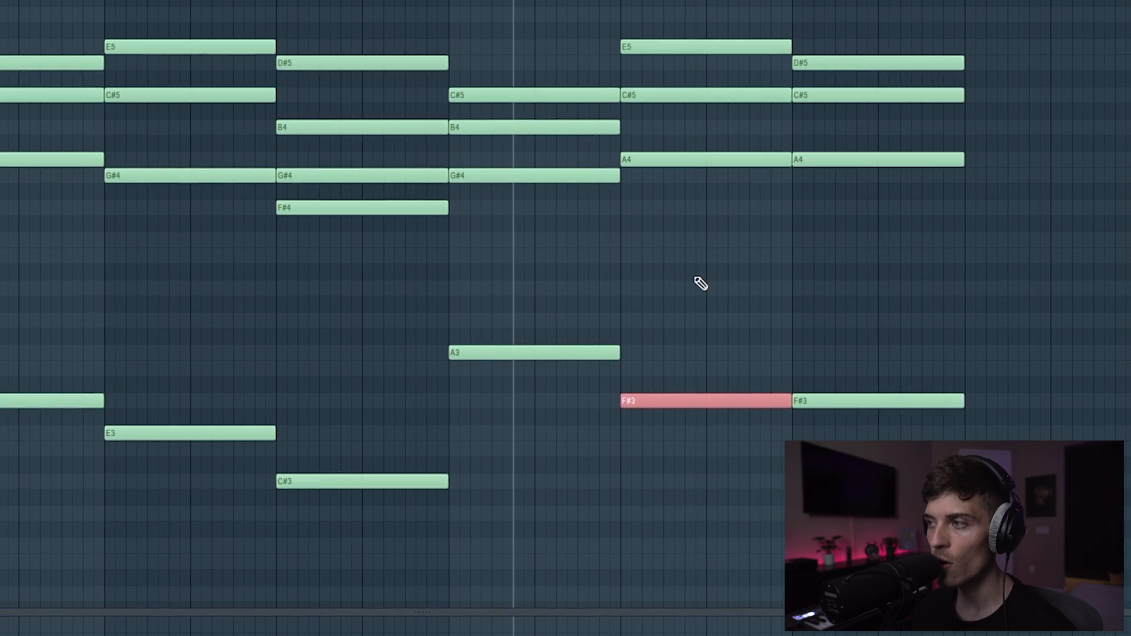
click(723, 288)
- Compare the bass notes of the bar 9 and bar 11 chords
drag(567, 314, 583, 419)
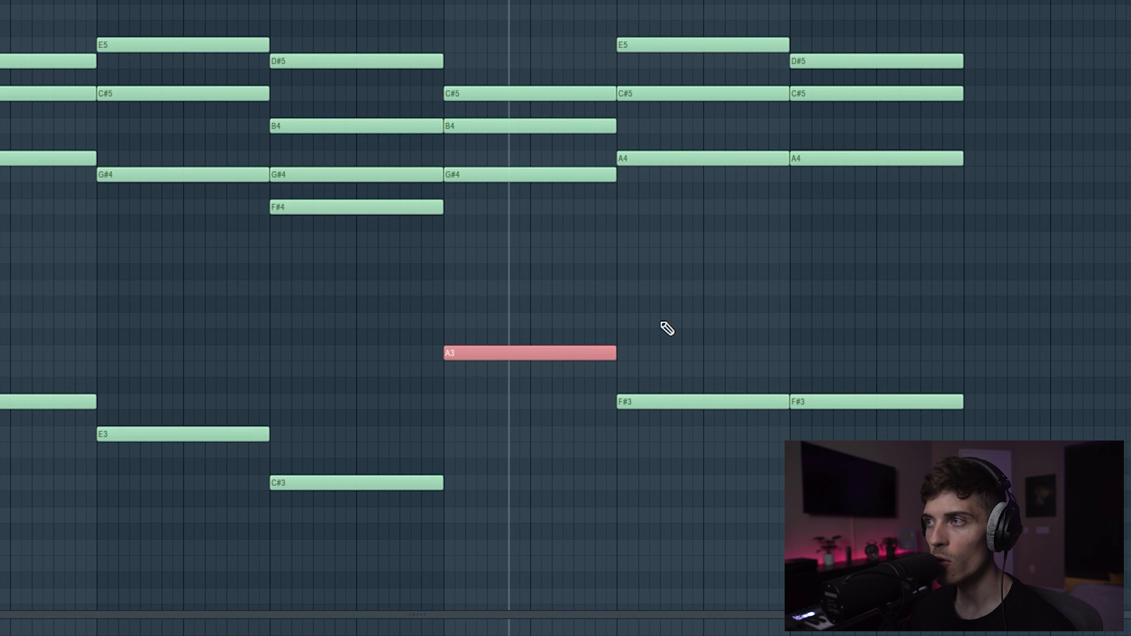
drag(661, 322, 669, 445)
click(703, 352)
- Lower the E5 note of the bar 11 chord one semitone to D#5 and play the bar 9 and bar 11 chords
drag(673, 34, 699, 66)
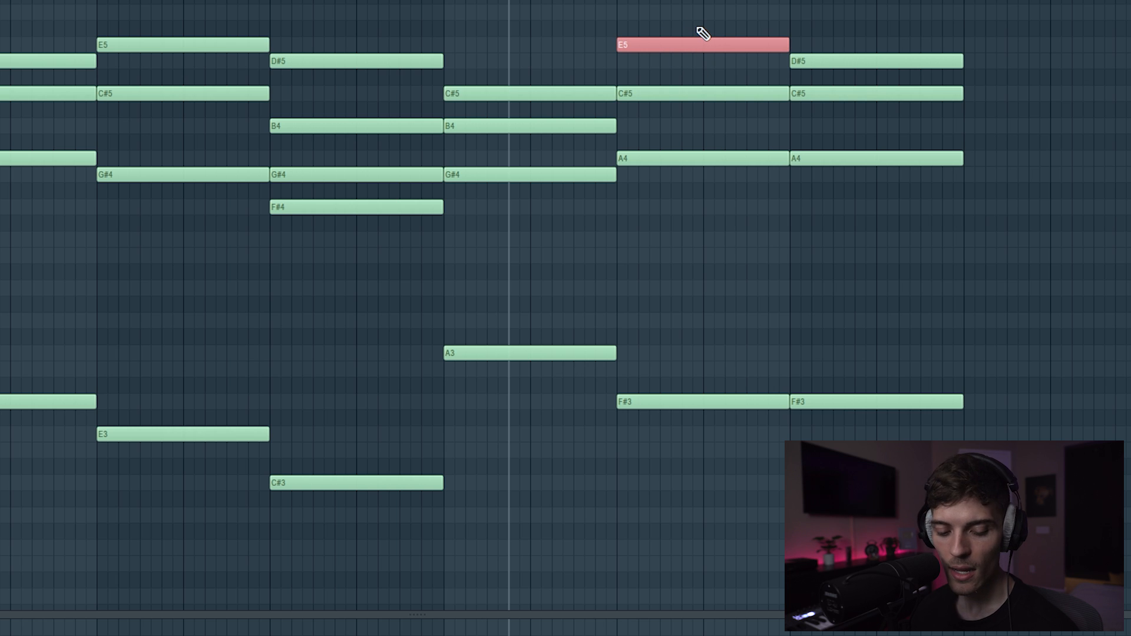
key(Down)
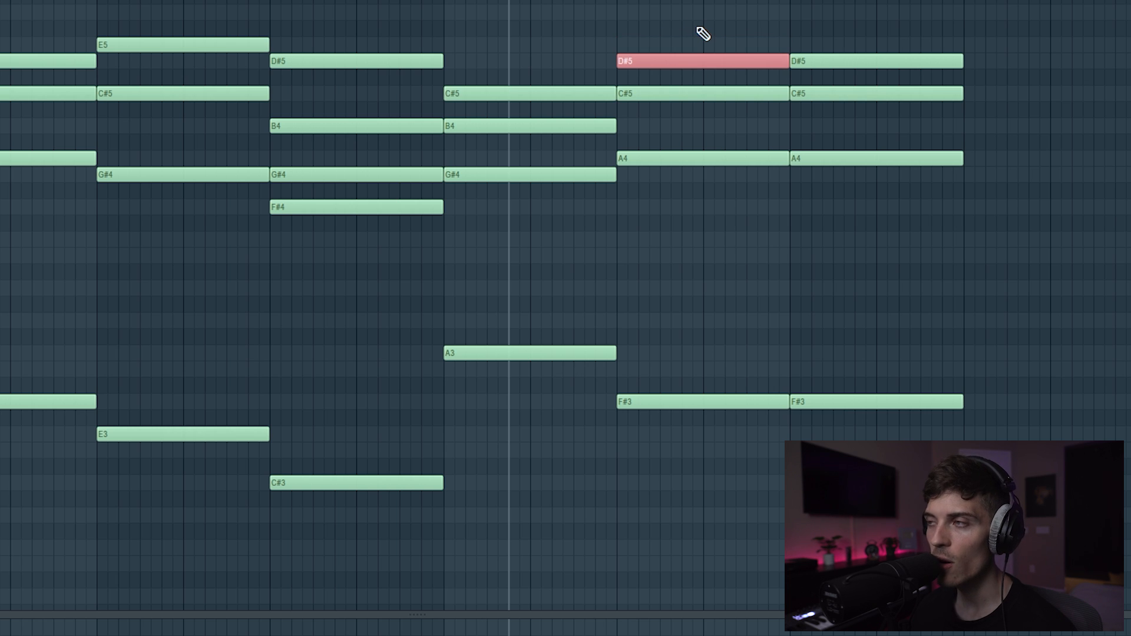
ctrl+click(697, 28)
click(619, 45)
right_click(640, 48)
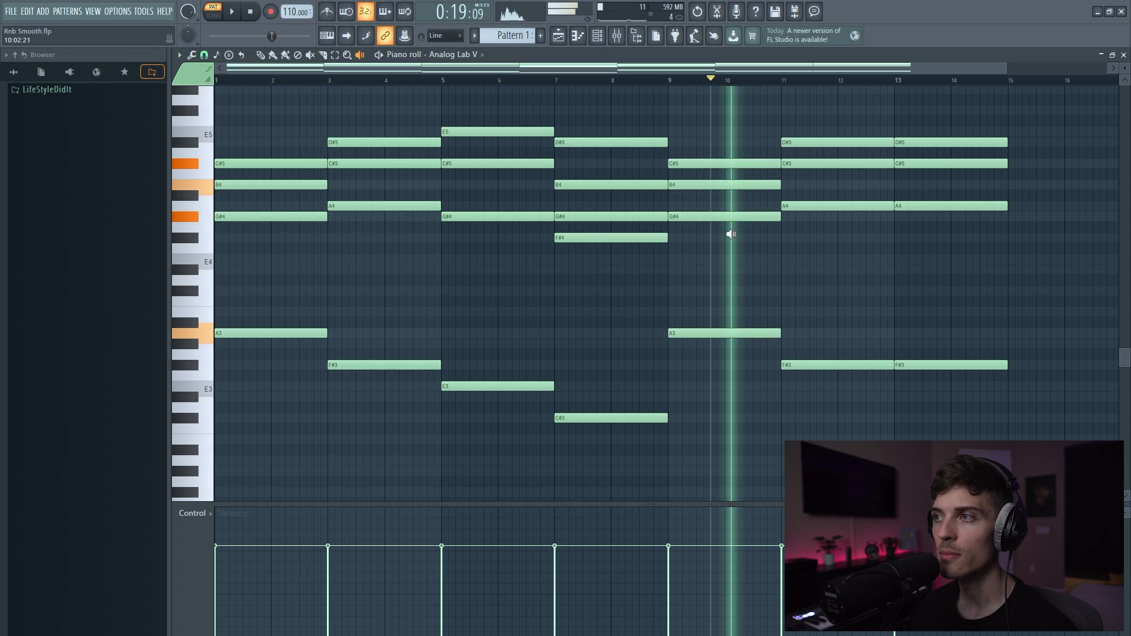
drag(732, 234, 837, 243)
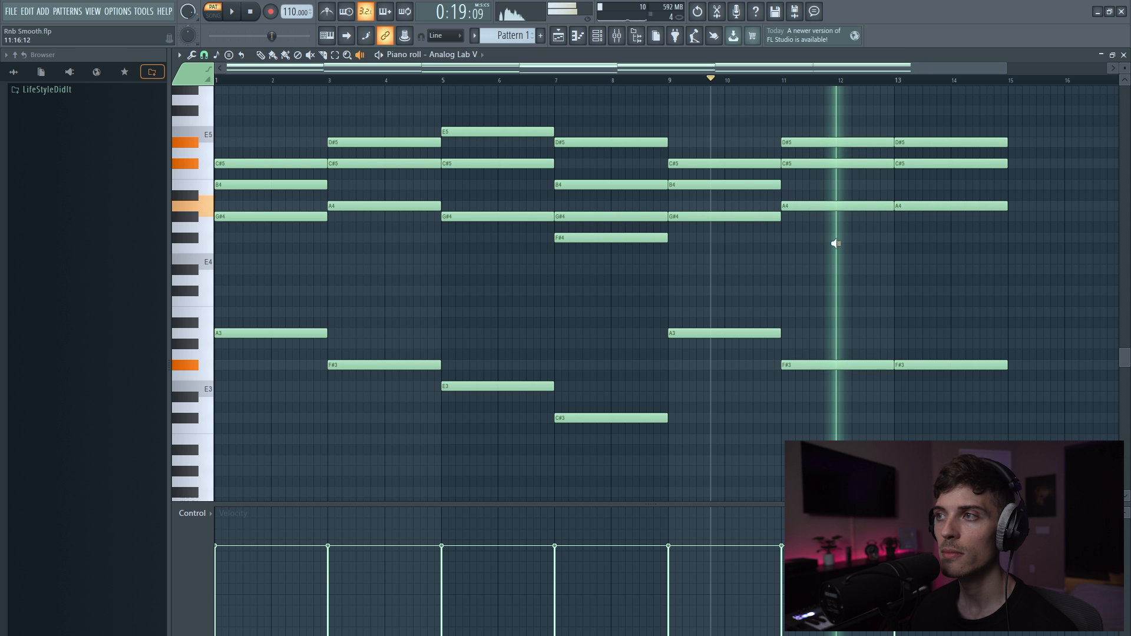
drag(836, 244, 837, 243)
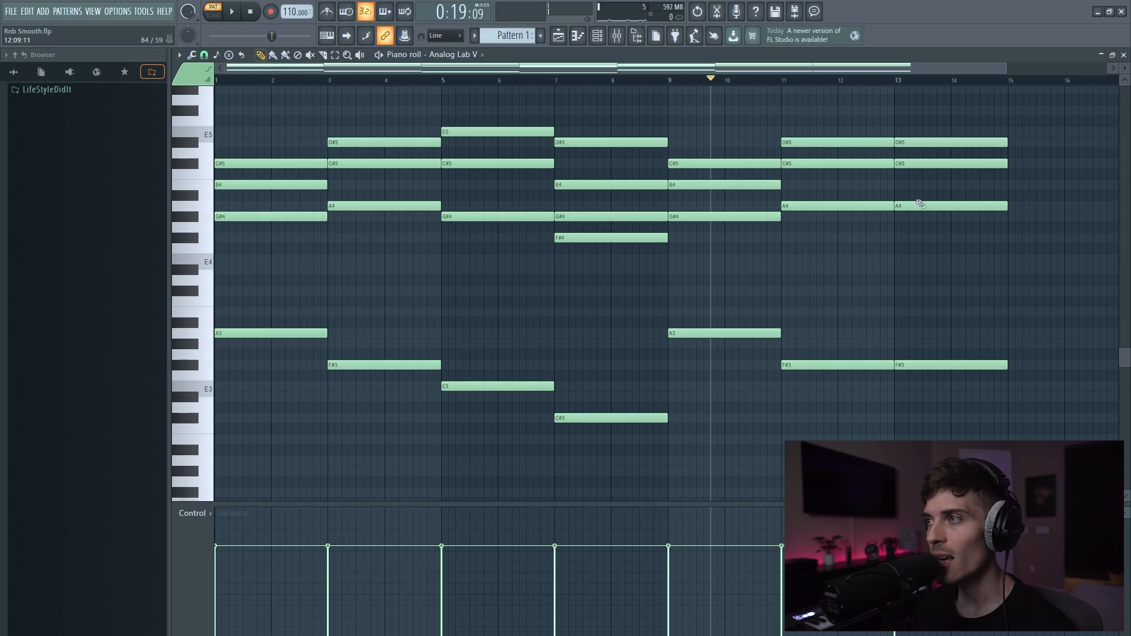
- Delete all four notes of the duplicate chord at bar 13
right_click(942, 142)
right_click(944, 163)
right_click(947, 205)
right_click(966, 364)
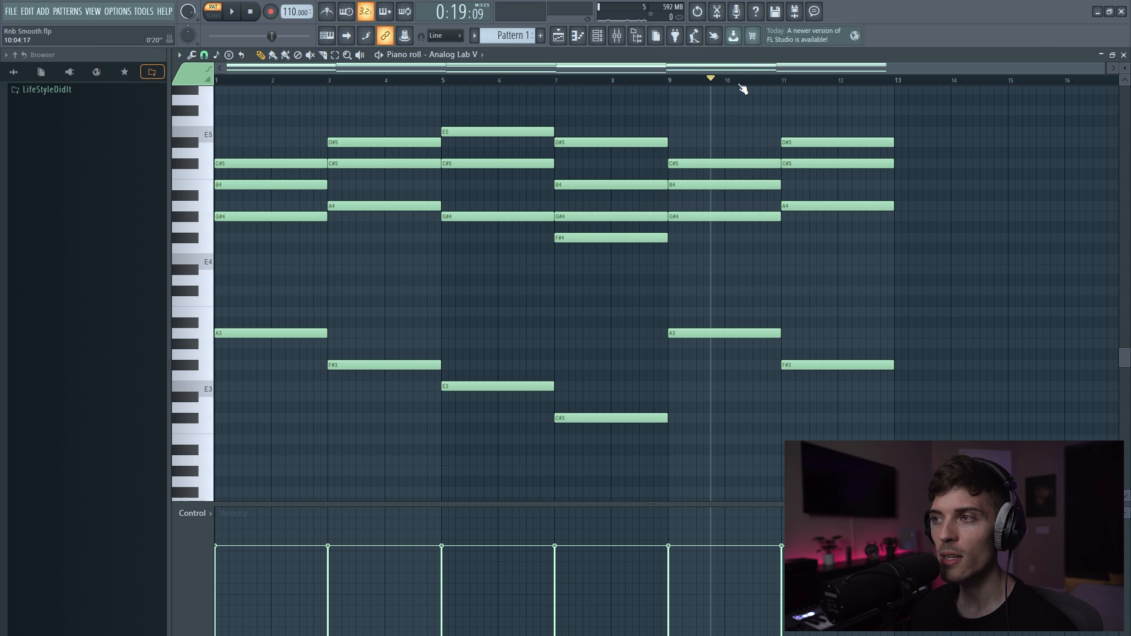
- Copy the four-note chord from bar 5 to bar 15 as a reference
drag(475, 96, 543, 429)
drag(478, 132, 1042, 134)
drag(853, 117, 916, 439)
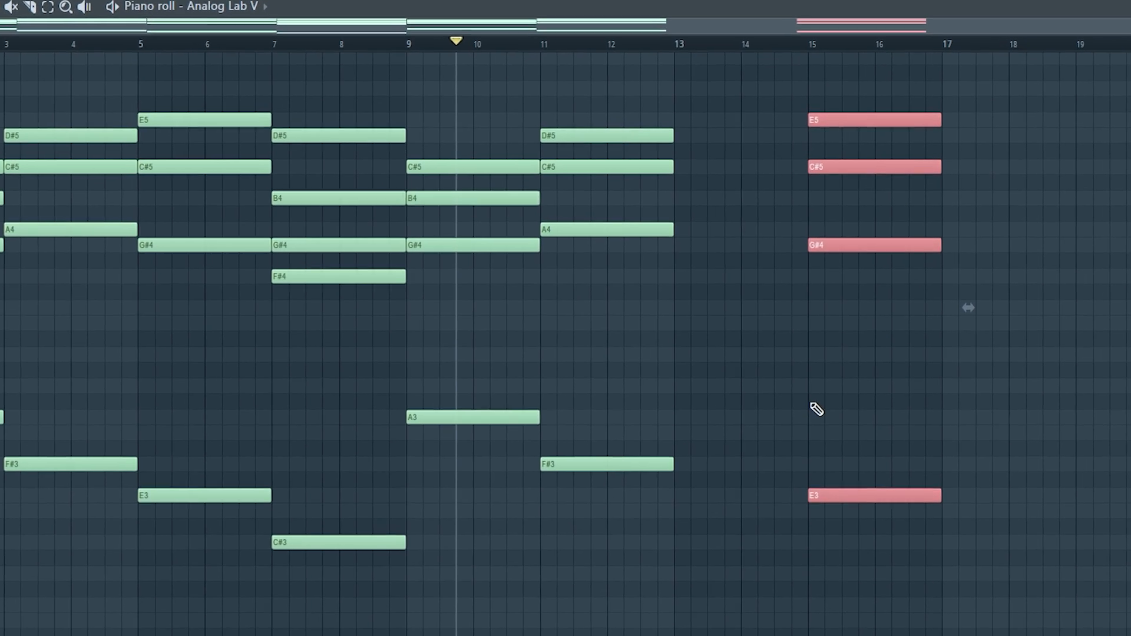
click(814, 406)
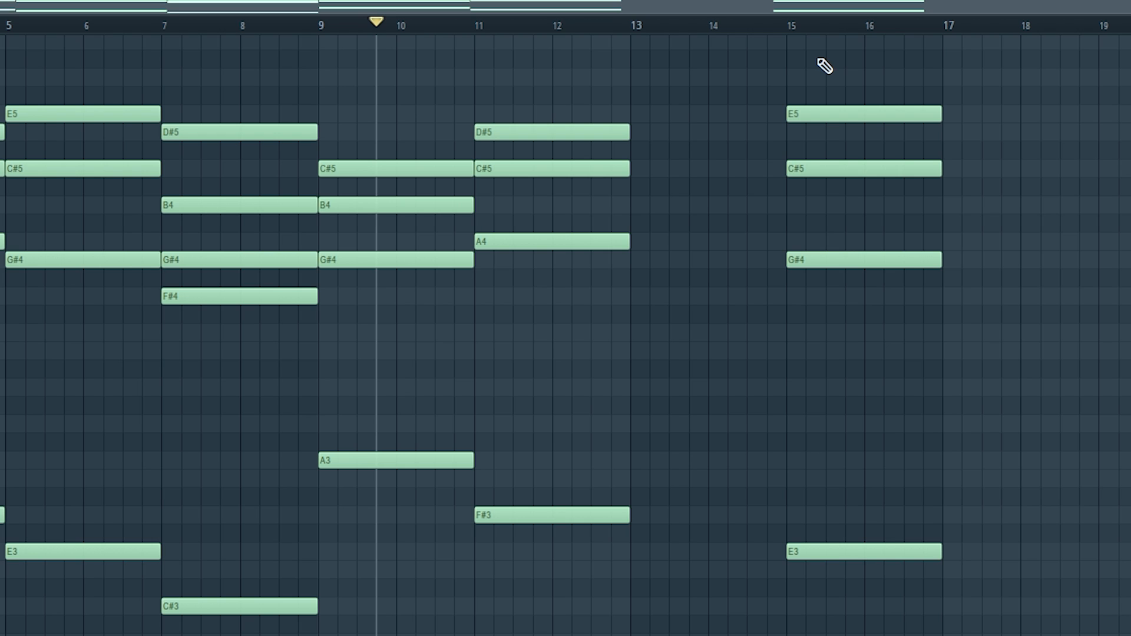
- Build a two-bar chord at bar 13 from the notes C#4, E4 and G#4
click(634, 387)
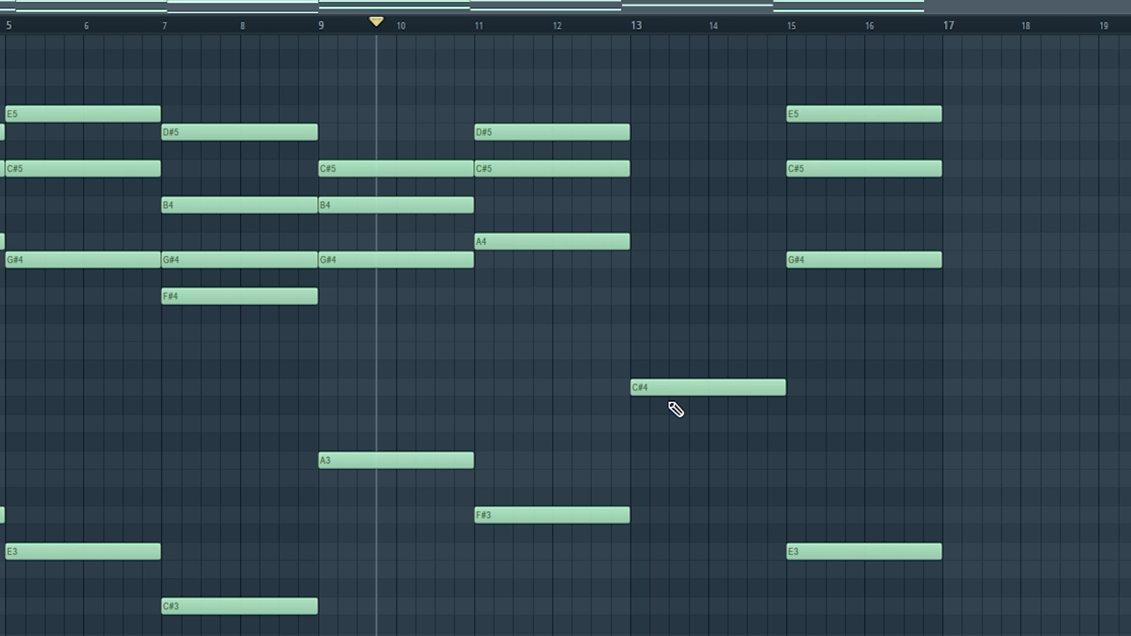
click(636, 334)
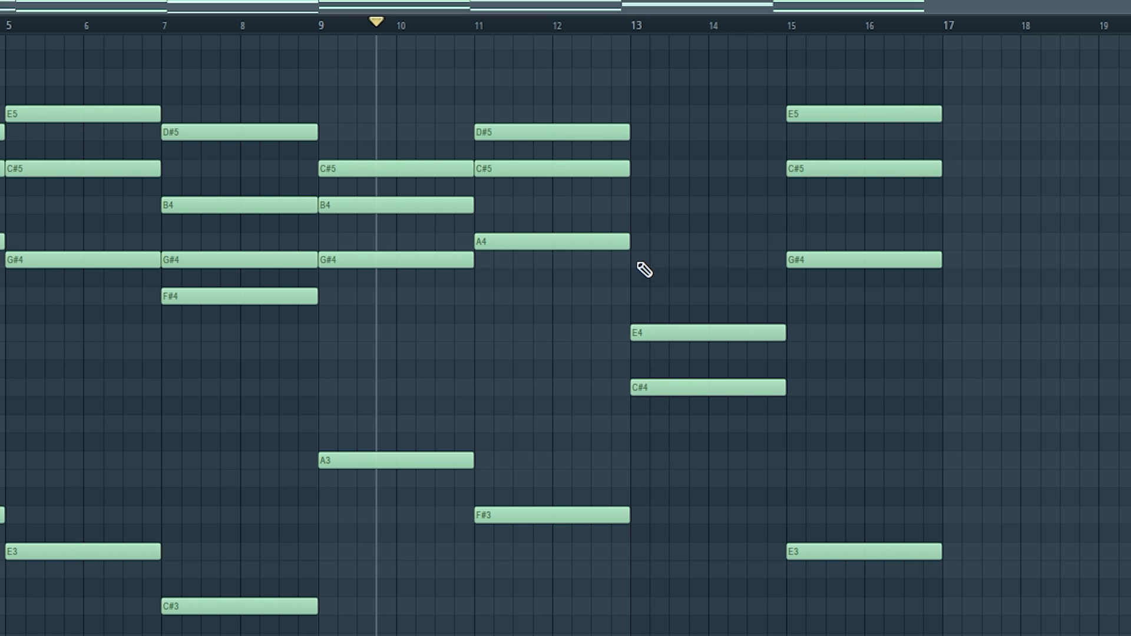
click(638, 263)
drag(693, 172, 708, 511)
ctrl+click(677, 504)
- Play the chords at bars 9, 11 and 13 in sequence to hear the transition
alt+right_click(442, 250)
alt+right_click(441, 250)
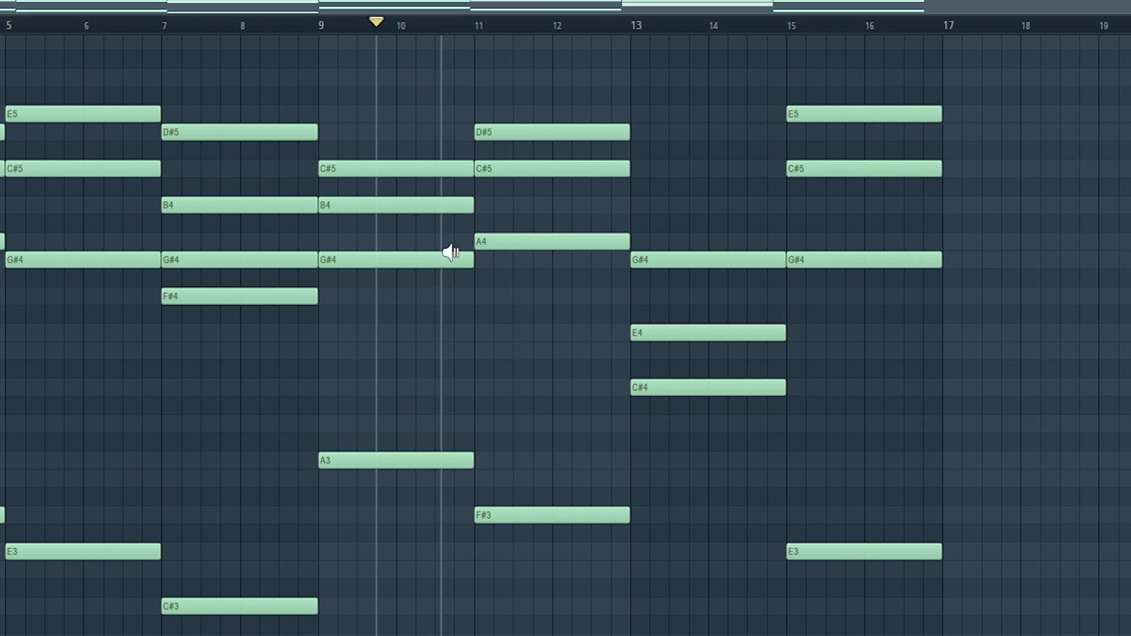
alt+right_click(569, 316)
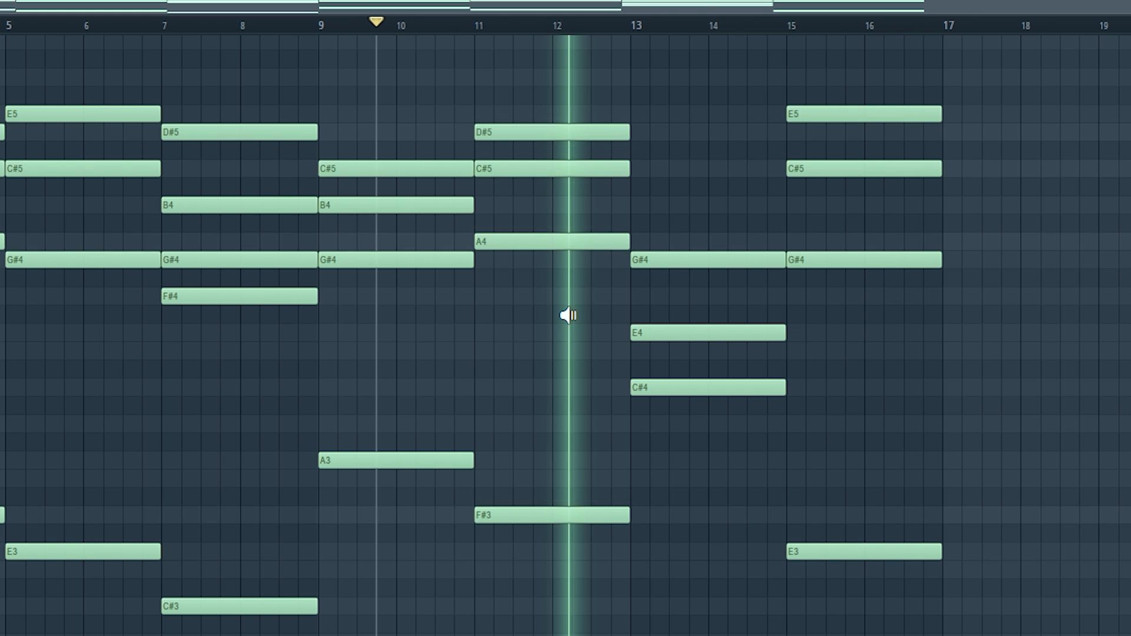
alt+right_click(710, 366)
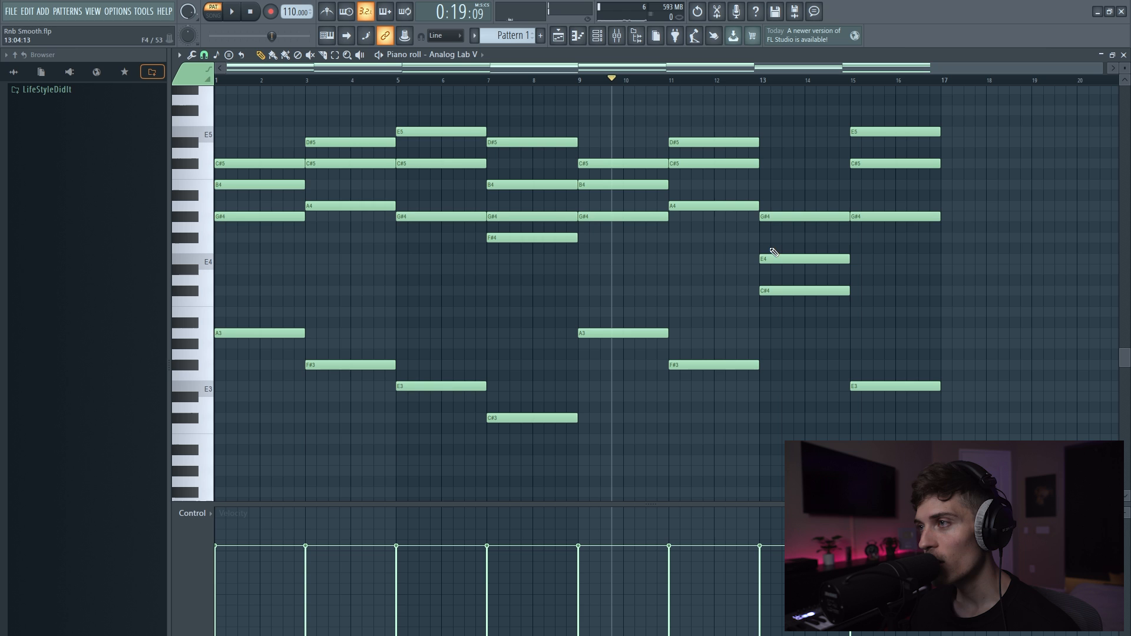
- Move the E4 note of the bar 13 chord down one octave to E3 and compare it with the preceding bass notes
click(776, 253)
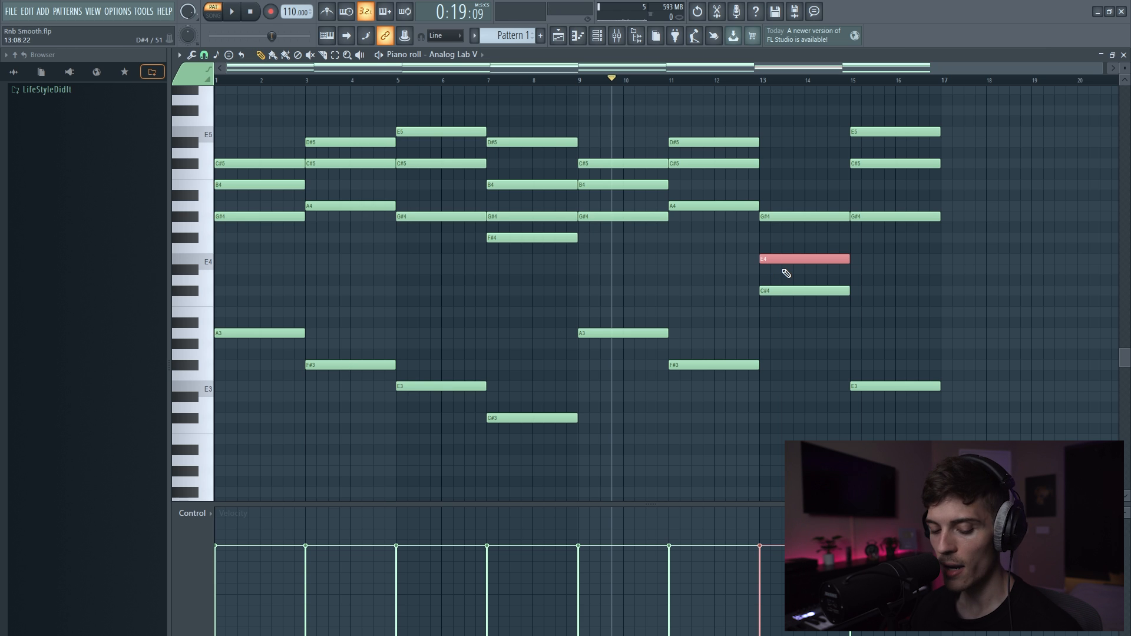
key(ctrl+Down)
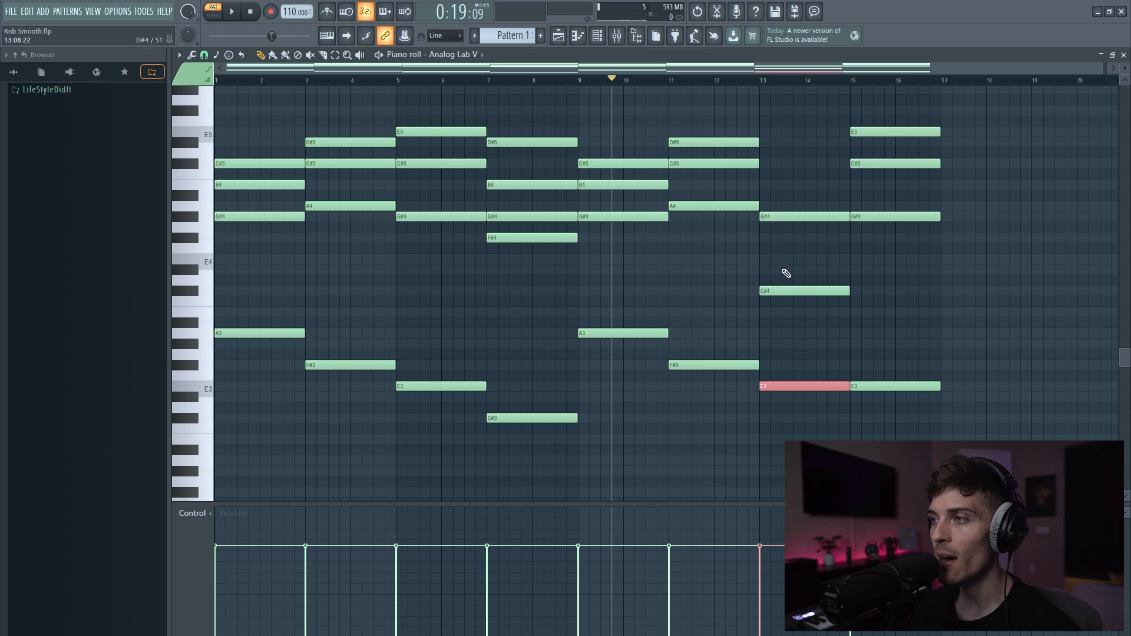
ctrl+click(762, 314)
mouse_move(621, 308)
mouse_down()
mouse_move(644, 355)
mouse_move(726, 380)
mouse_up()
drag(784, 351, 803, 422)
ctrl+click(808, 377)
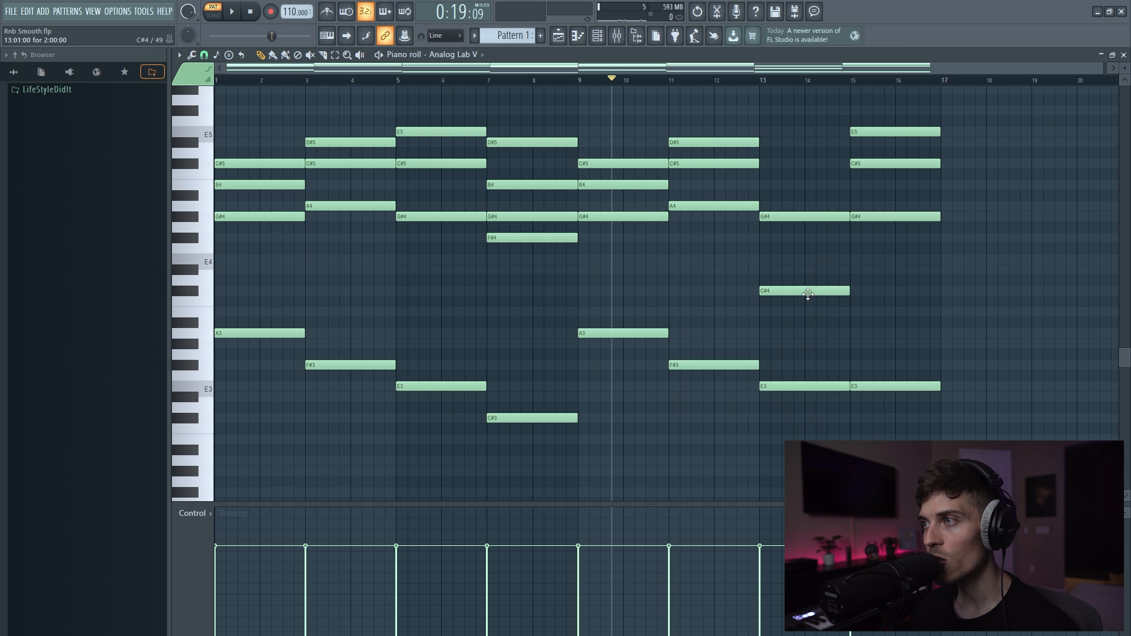
- Move the C#4 note of the bar 13 chord up one octave to C#5 and compare the chord with the bar 15 reference
drag(790, 266, 819, 330)
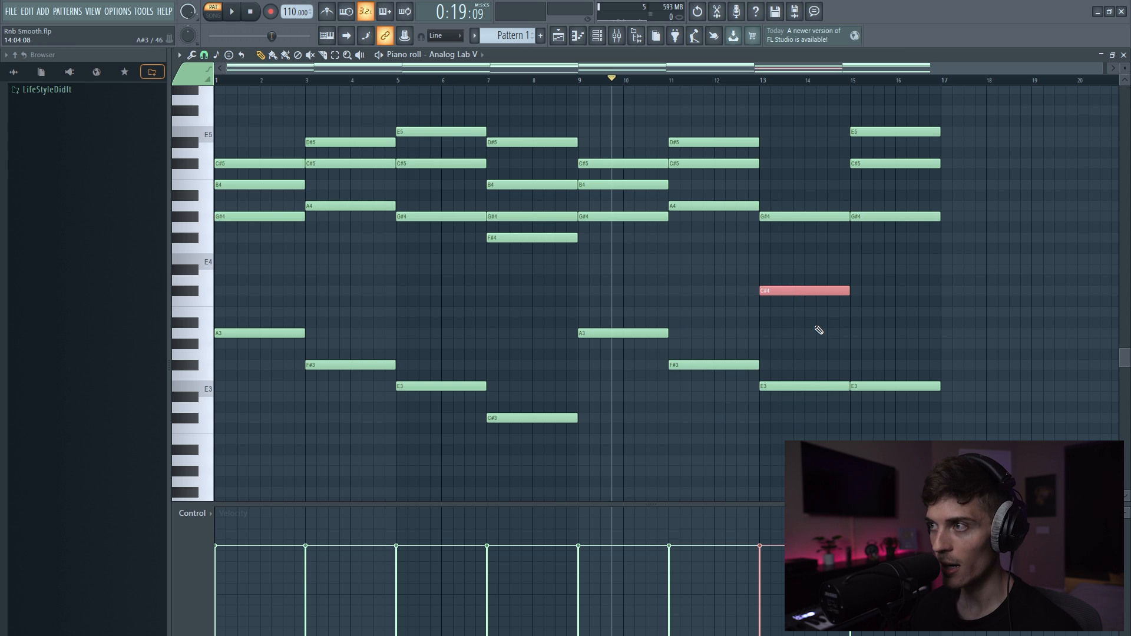
key(ctrl+Up)
ctrl+click(819, 330)
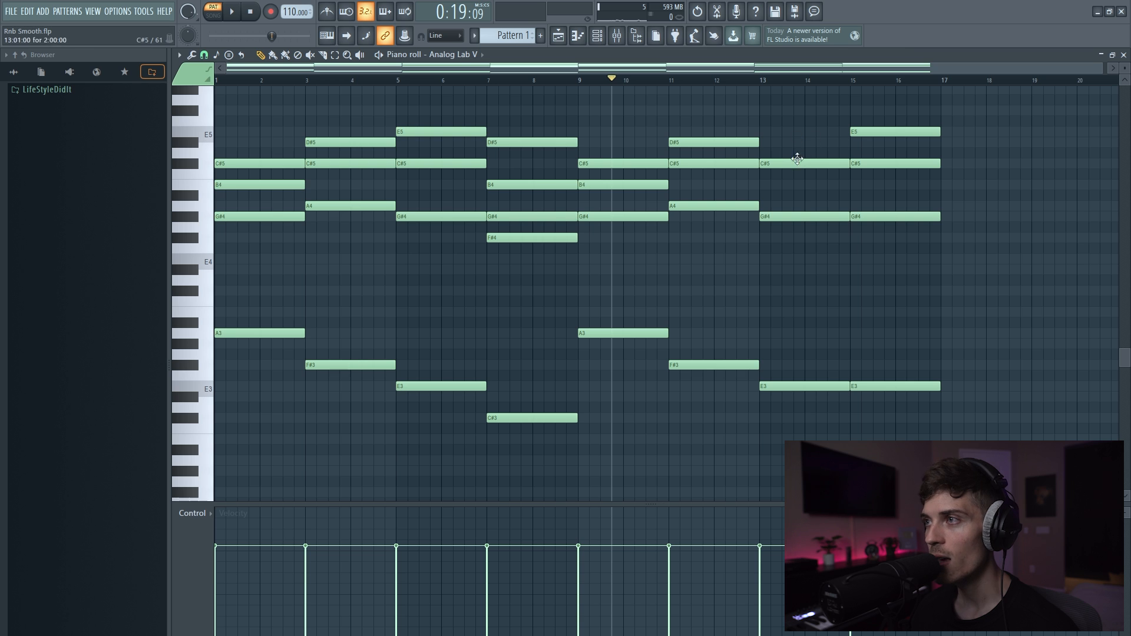
drag(626, 116, 815, 430)
drag(807, 117, 904, 422)
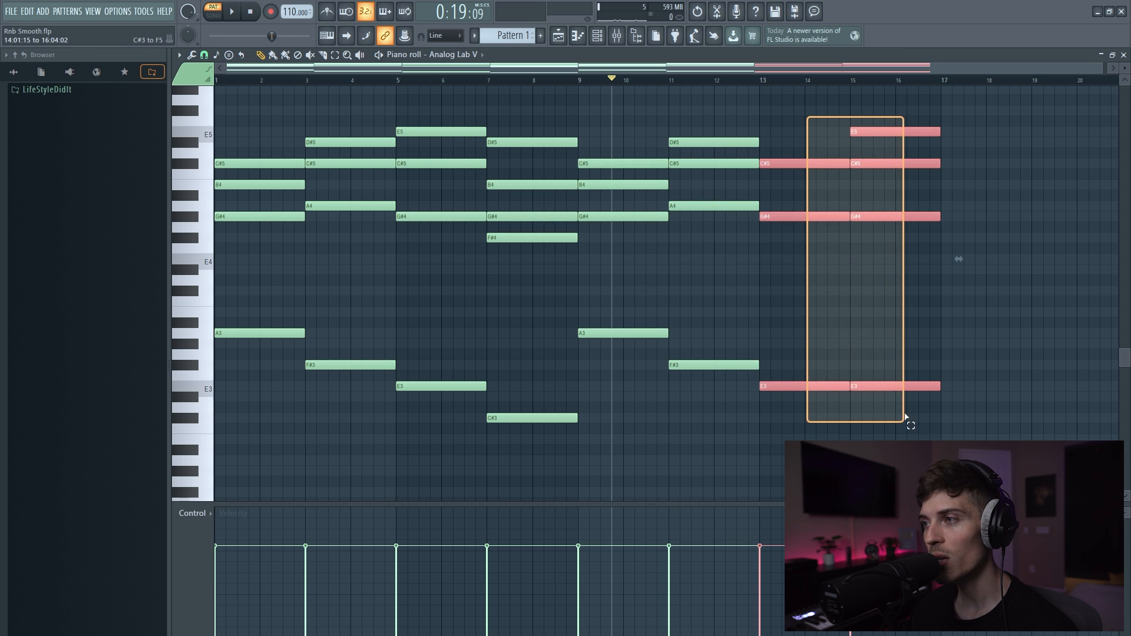
ctrl+click(837, 403)
- Duplicate the E3 note of the bar 13 chord two octaves higher at E5, keeping the bass note
mouse_move(788, 386)
mouse_down()
mouse_move(776, 391)
mouse_move(793, 391)
mouse_up()
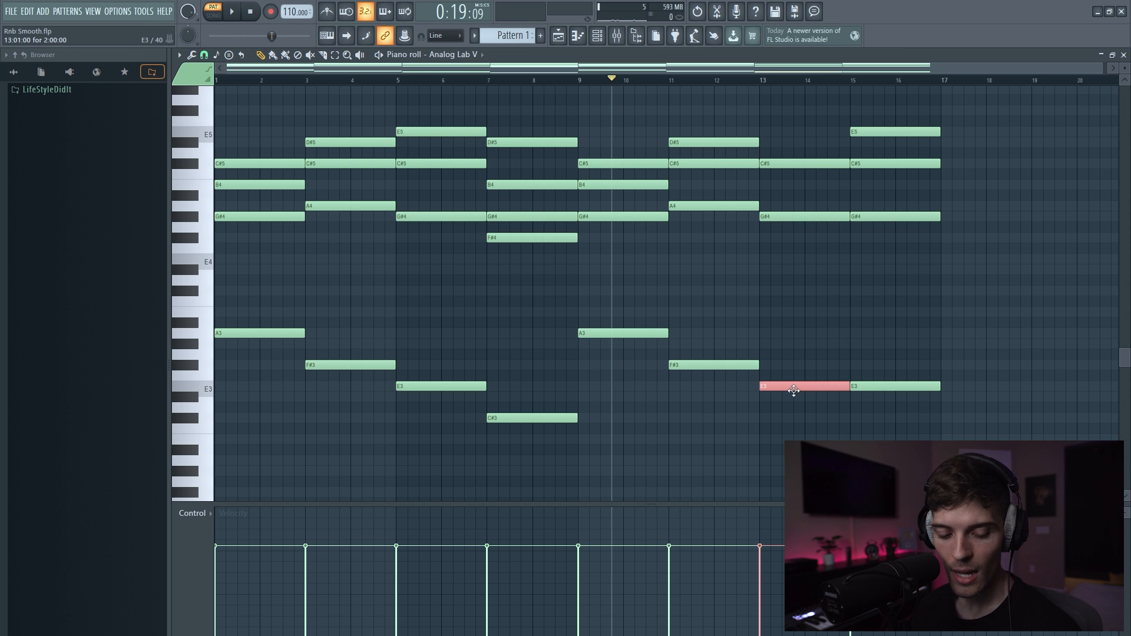
key(ctrl+Up)
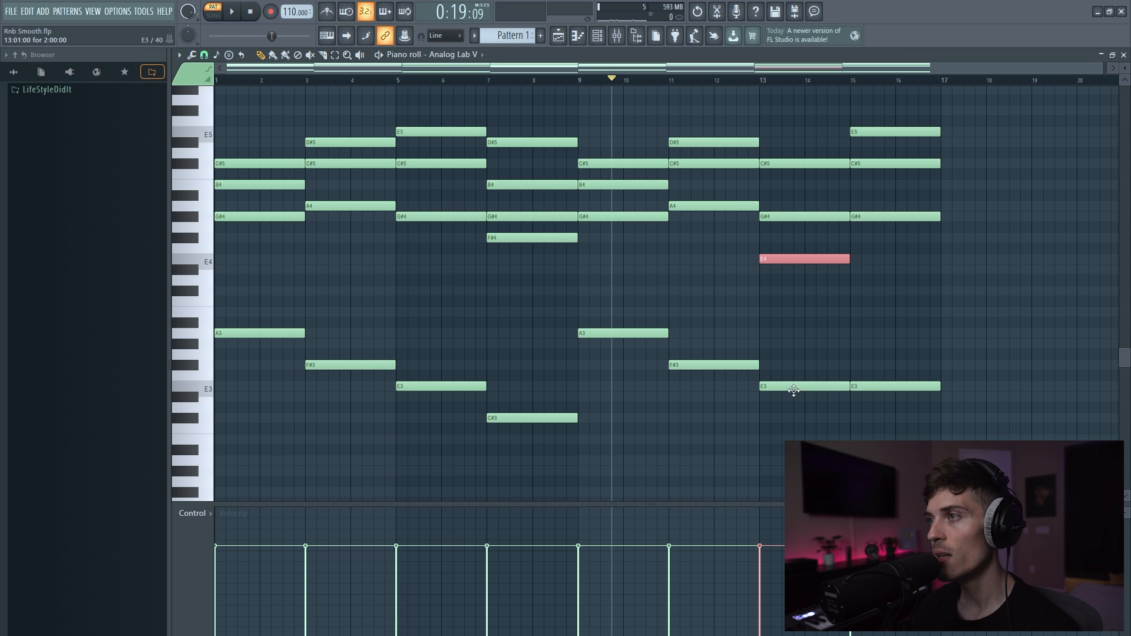
key(ctrl+Up)
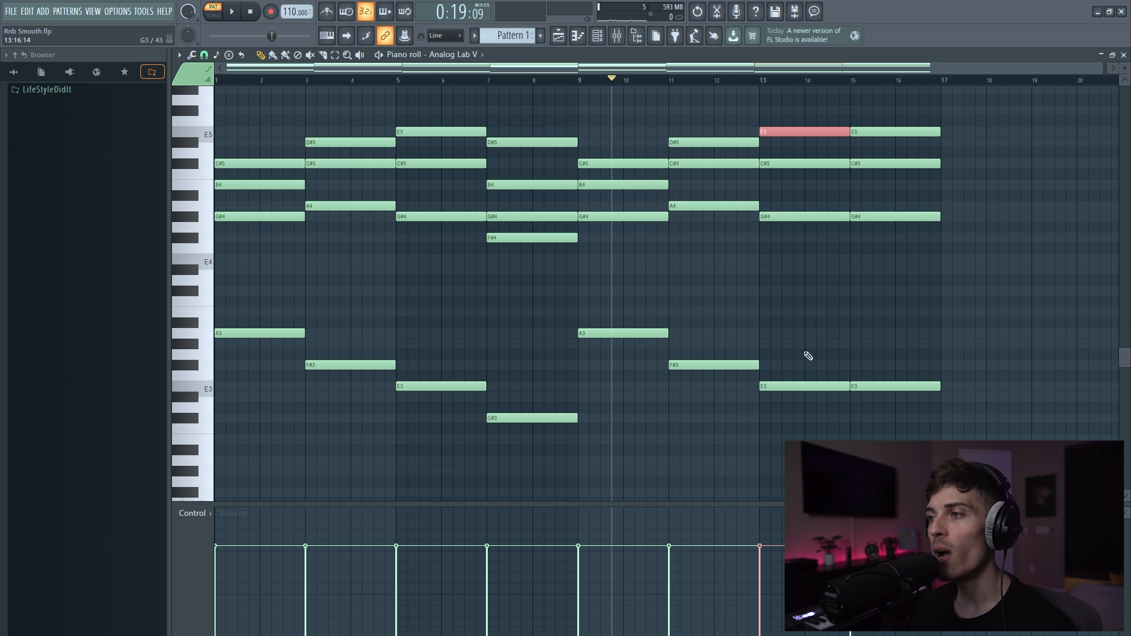
drag(790, 338, 804, 436)
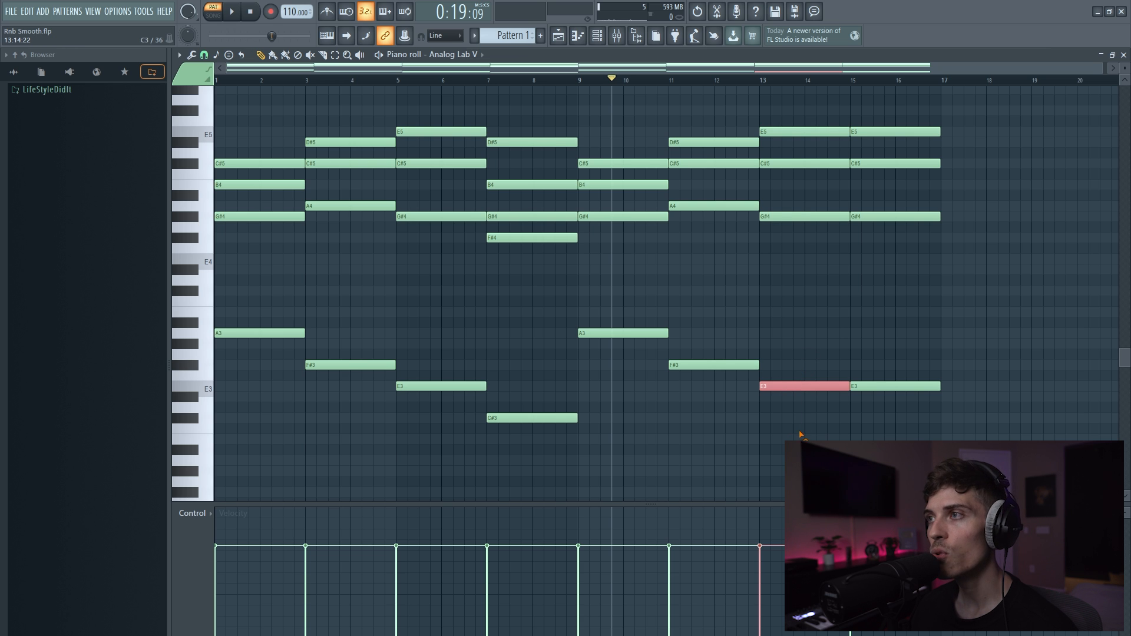
- Try removing the G#4 note from the bar 13 chord and undo the deletion
drag(787, 116, 800, 159)
right_click(798, 219)
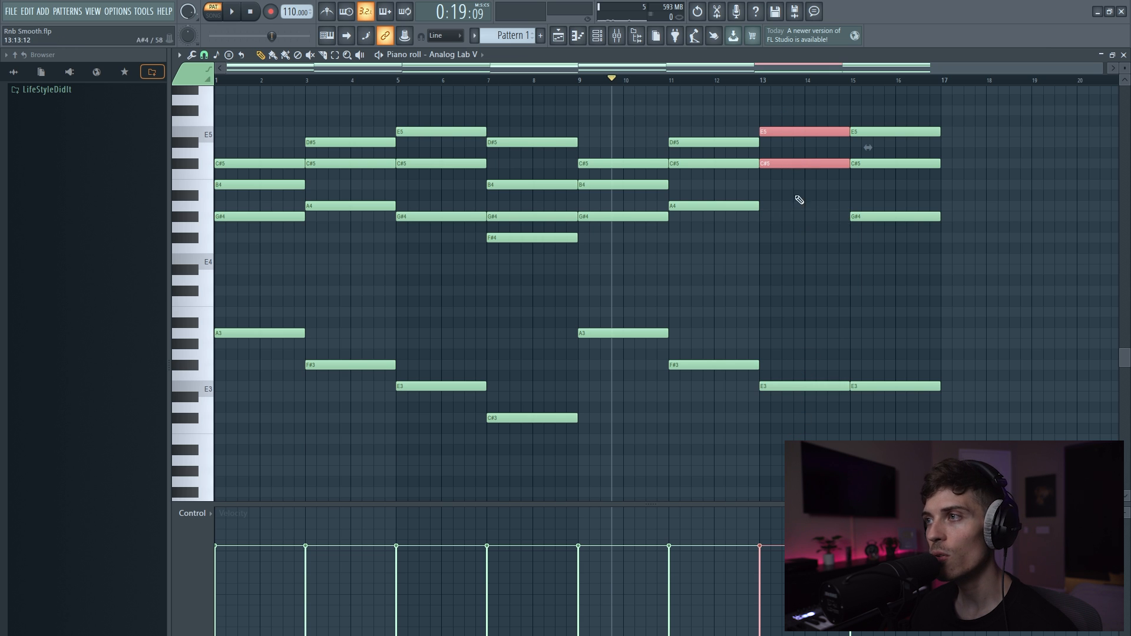
key(ctrl+z)
ctrl+click(796, 120)
drag(793, 338, 799, 432)
drag(782, 118, 811, 149)
click(828, 344)
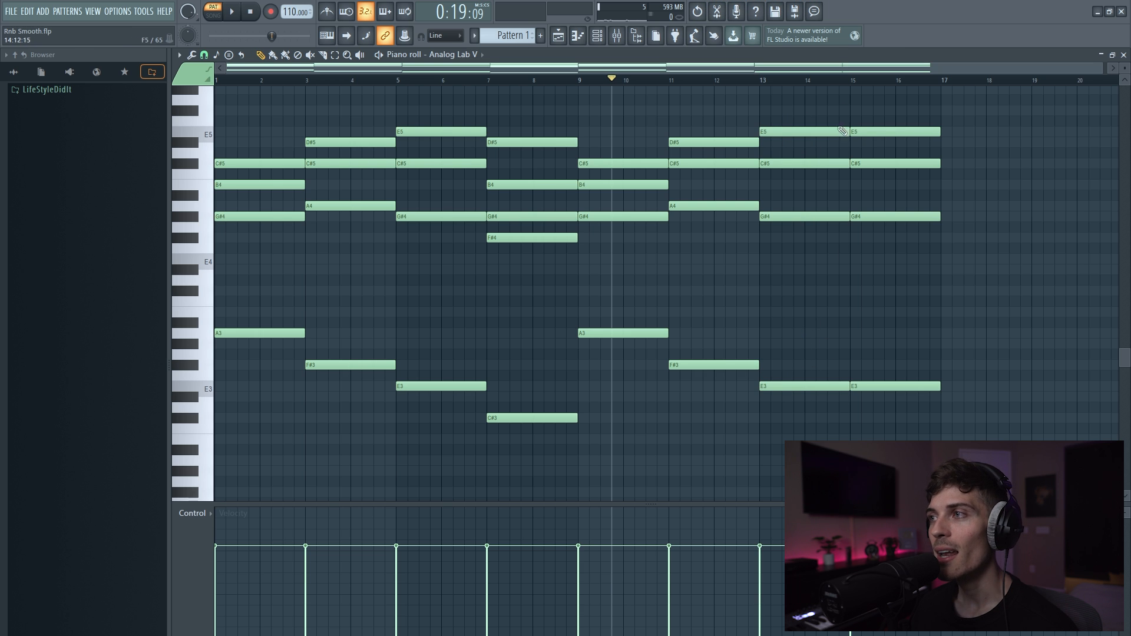
- Compare the bar 13 and bar 15 chords and delete the reference chord at bar 15
drag(760, 107, 961, 436)
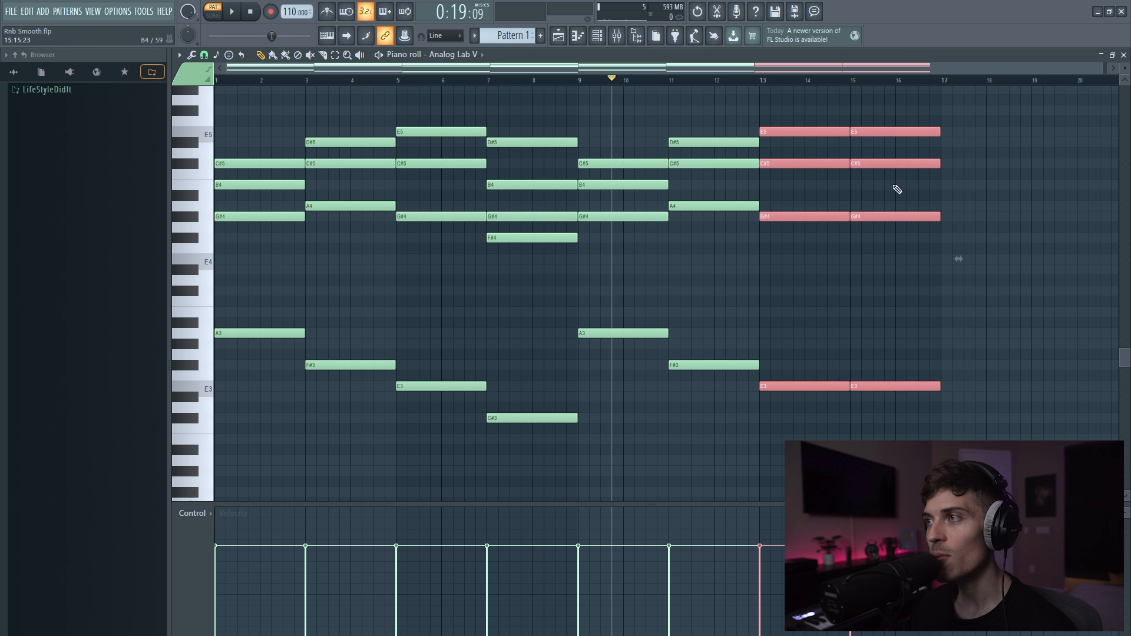
click(885, 116)
right_click(884, 118)
key(y)
- Play the chords at bars 9, 11 and 13 to hear the revised voicing
click(635, 243)
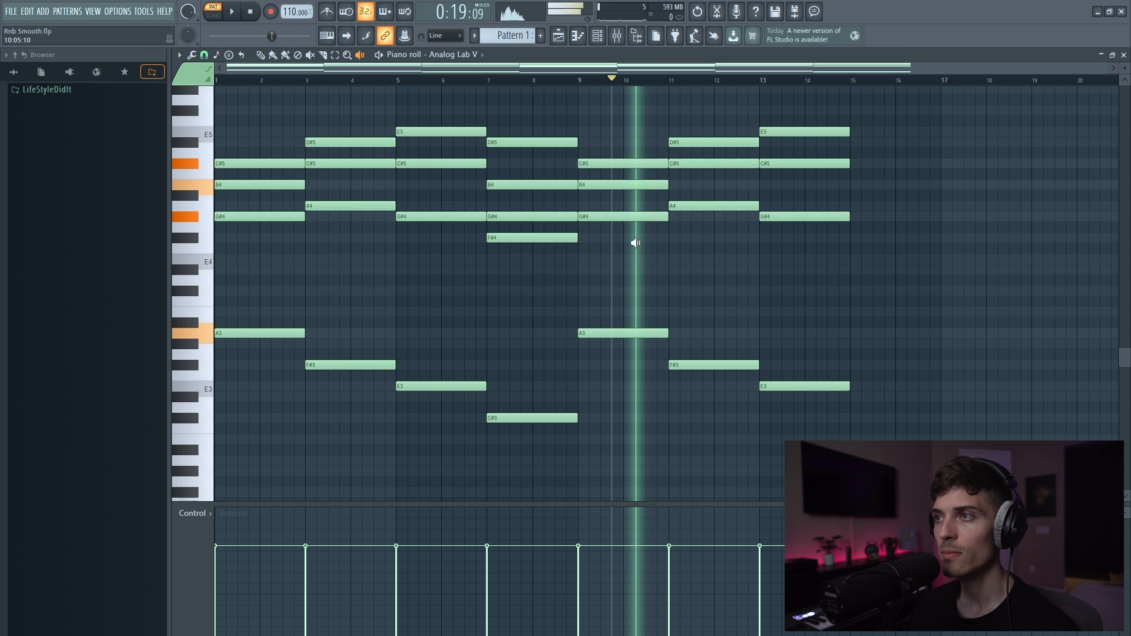
click(714, 258)
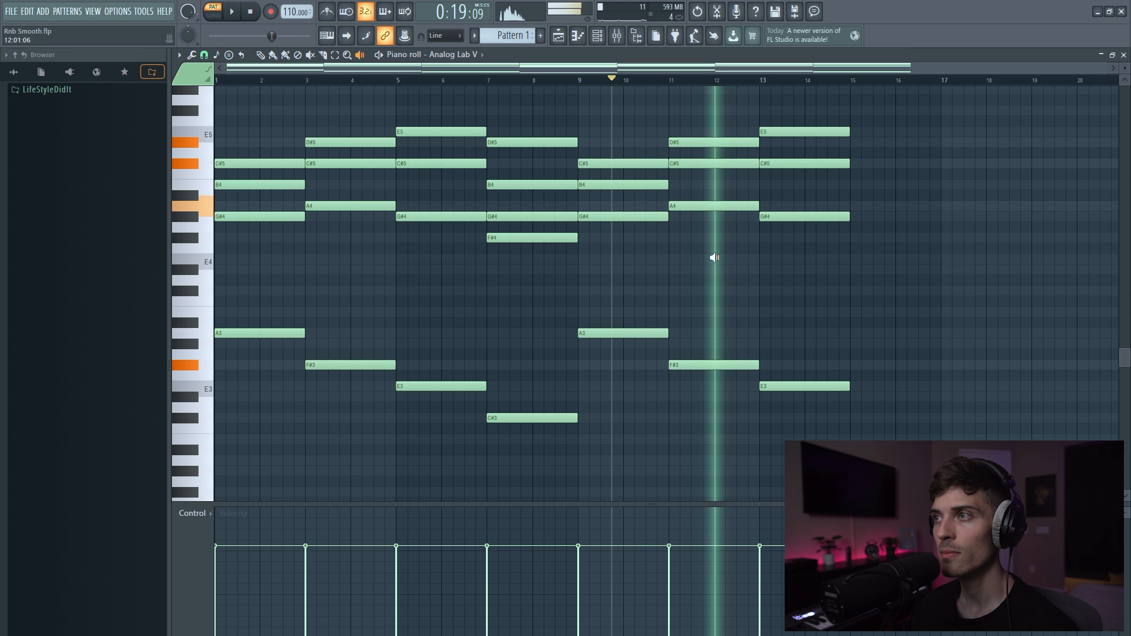
click(799, 266)
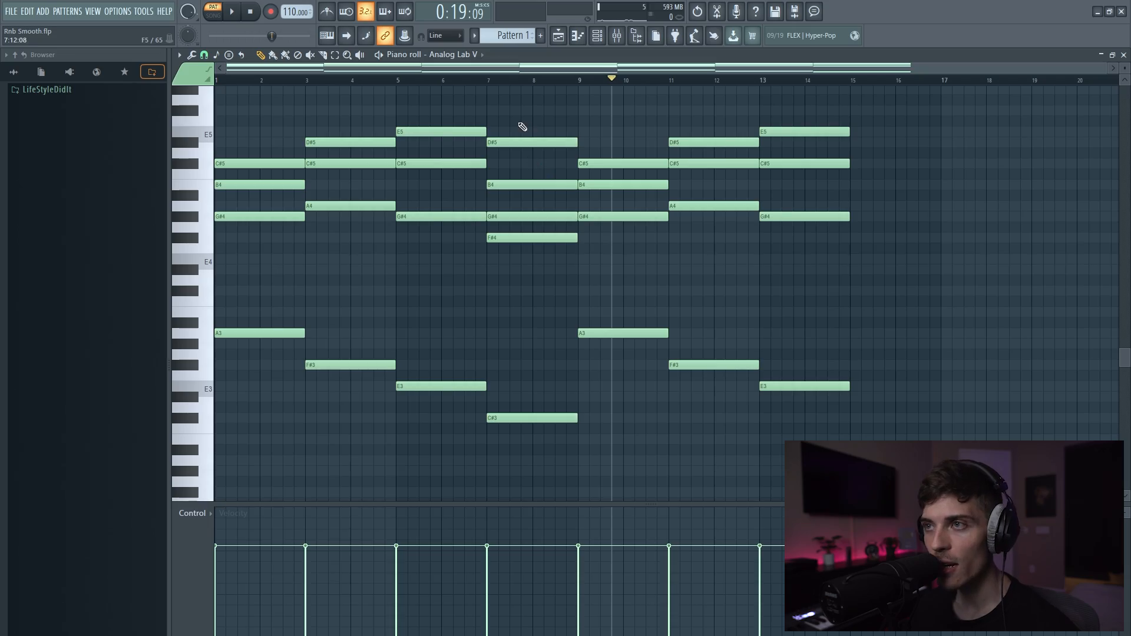
- Copy the five-note chord from bar 7 to bar 17 as a reference
drag(505, 104, 551, 505)
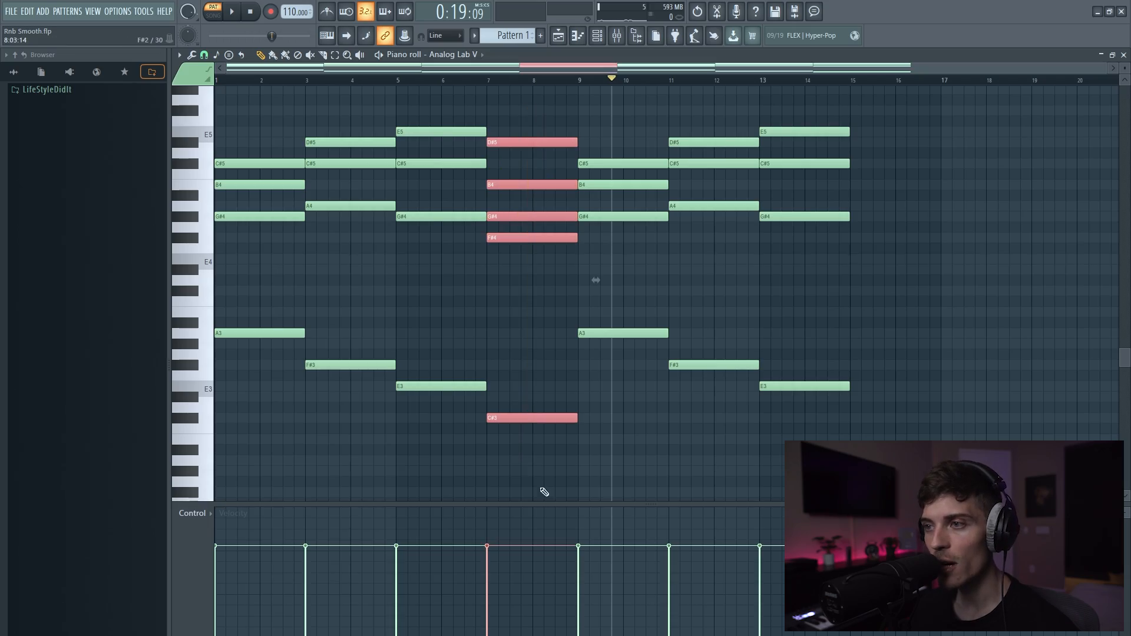
drag(513, 417, 969, 428)
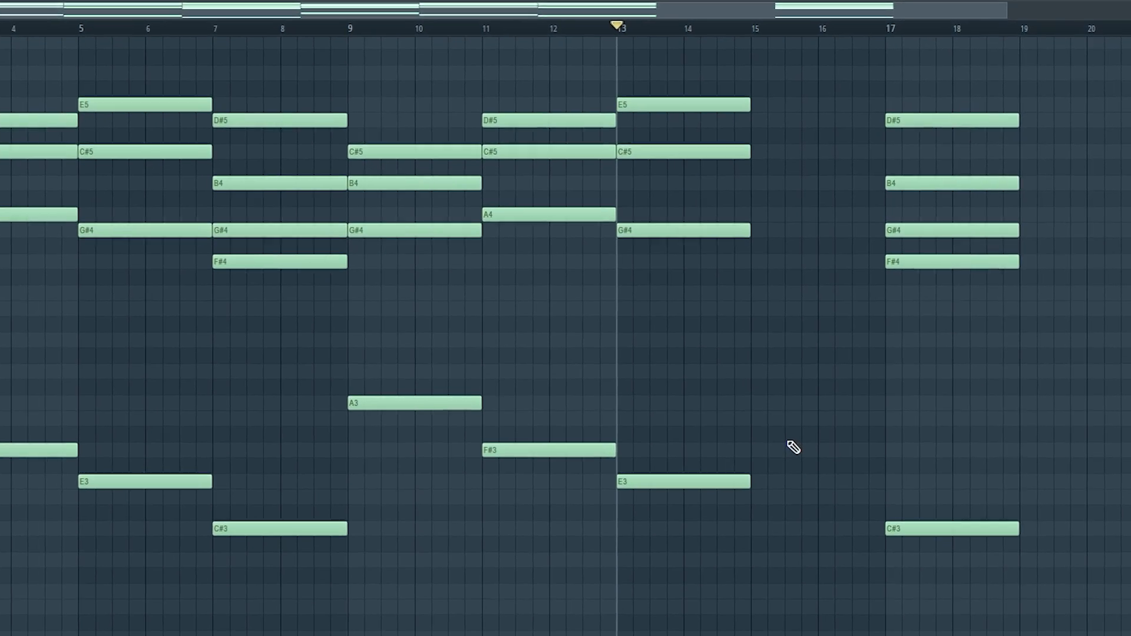
- Build a two-bar chord at bar 15 from the notes G#3, B3, D#4 and F#4
click(756, 419)
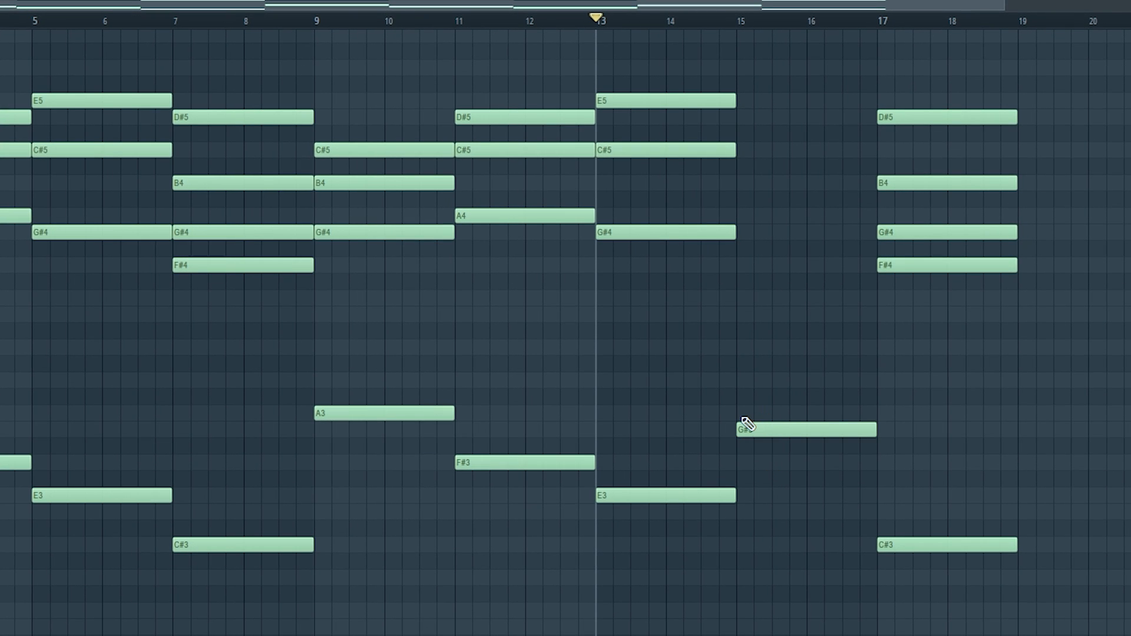
click(747, 381)
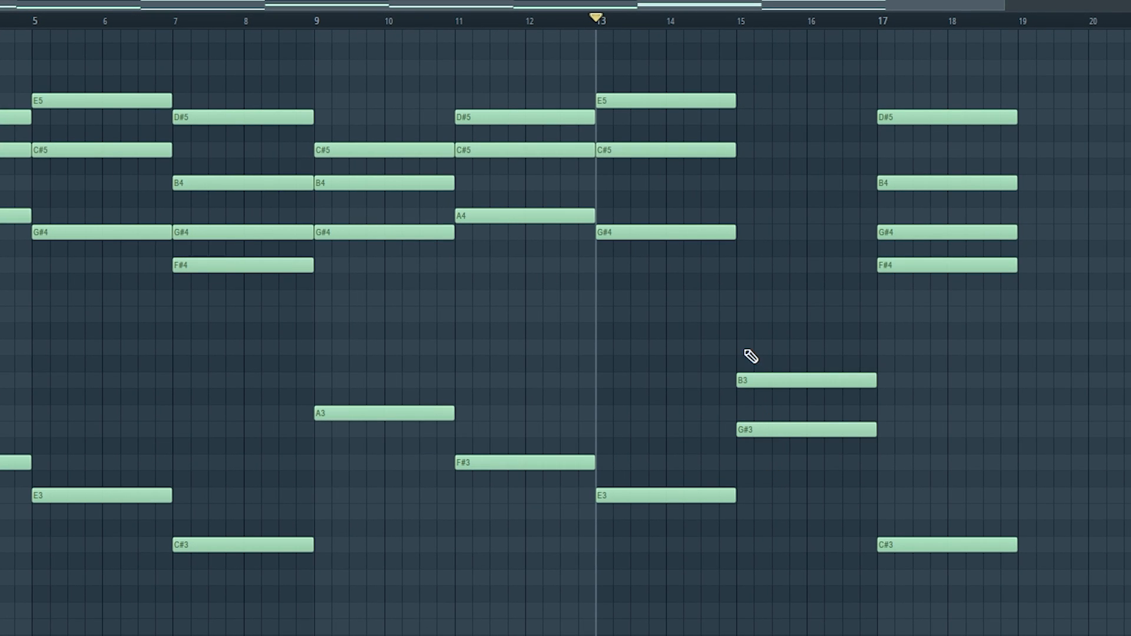
click(746, 315)
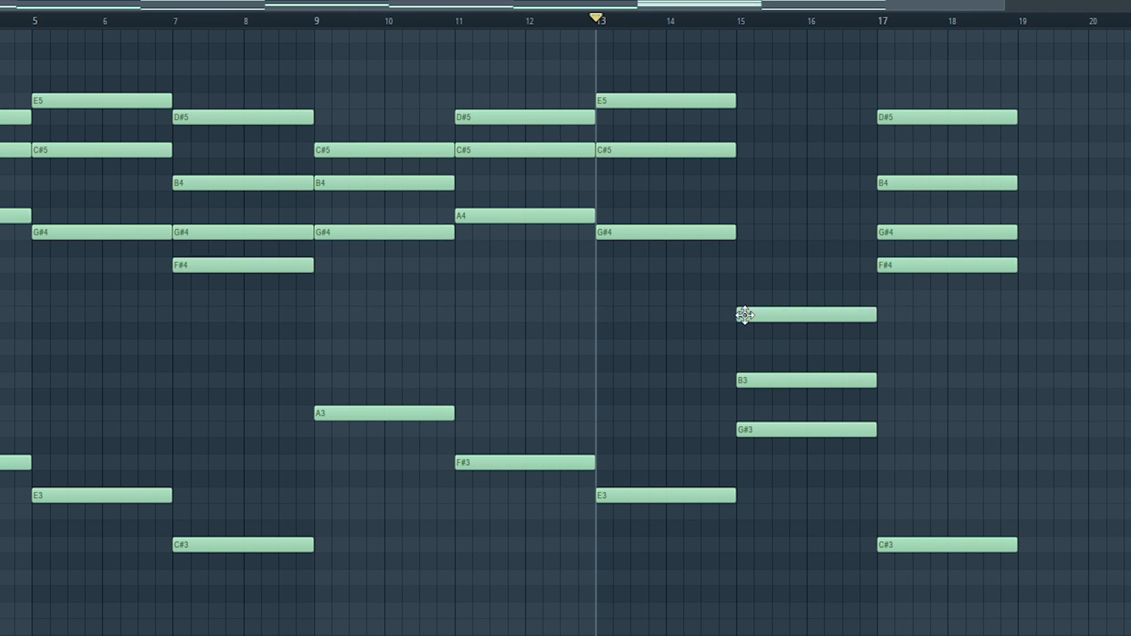
click(743, 266)
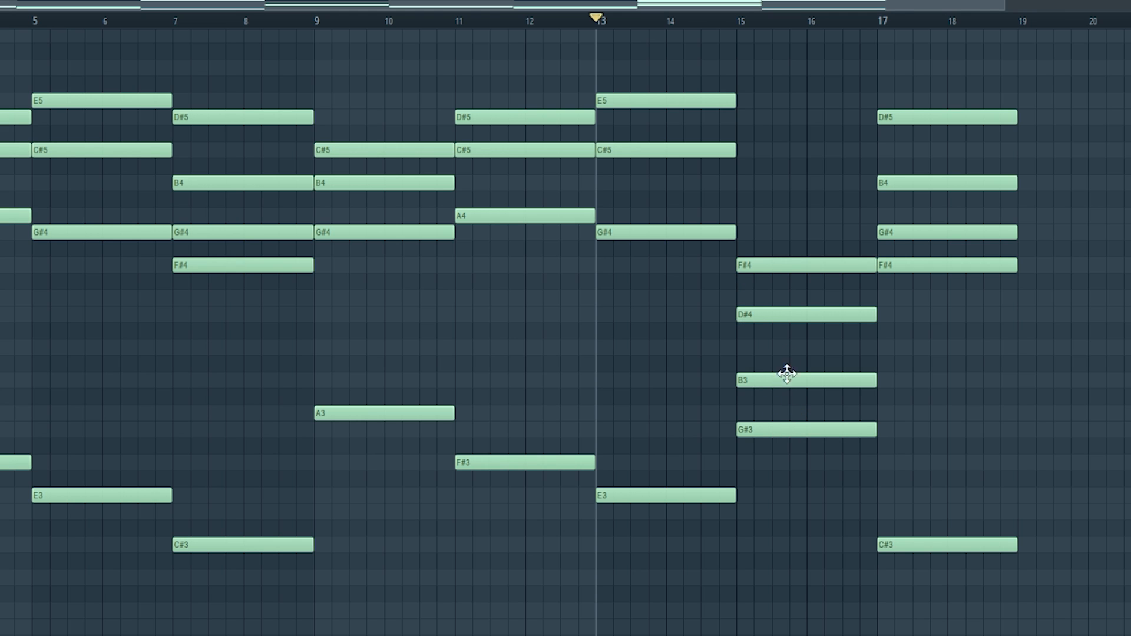
- Add a C#4 note to the bar 15 chord, lower it one octave, and raise G#3, B3 and D#4 one octave
drag(774, 297, 779, 310)
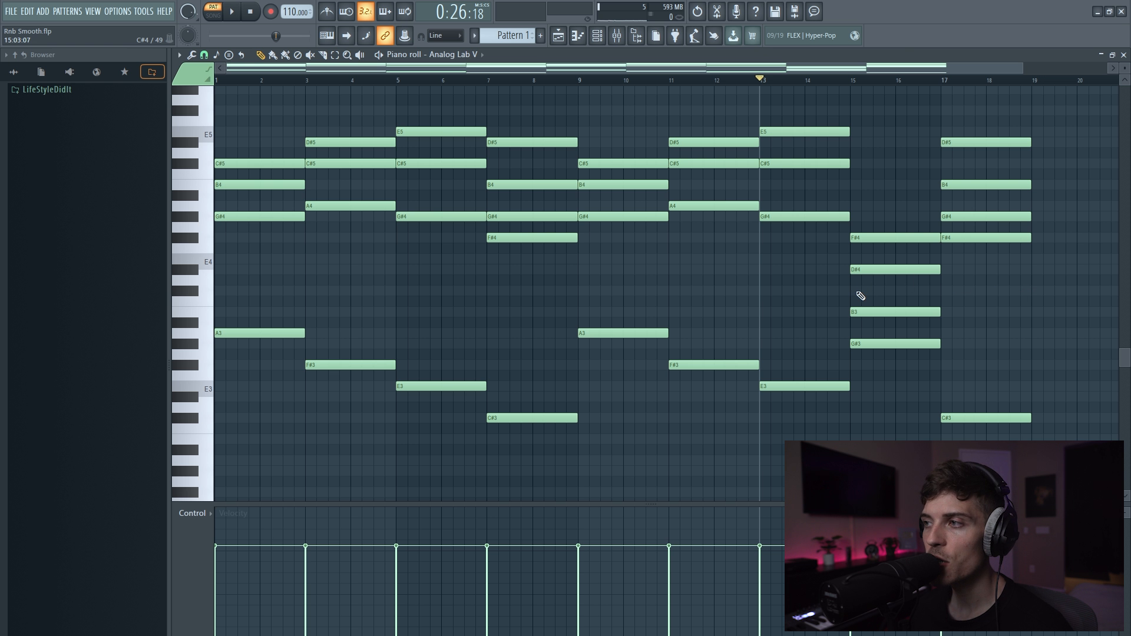
click(855, 291)
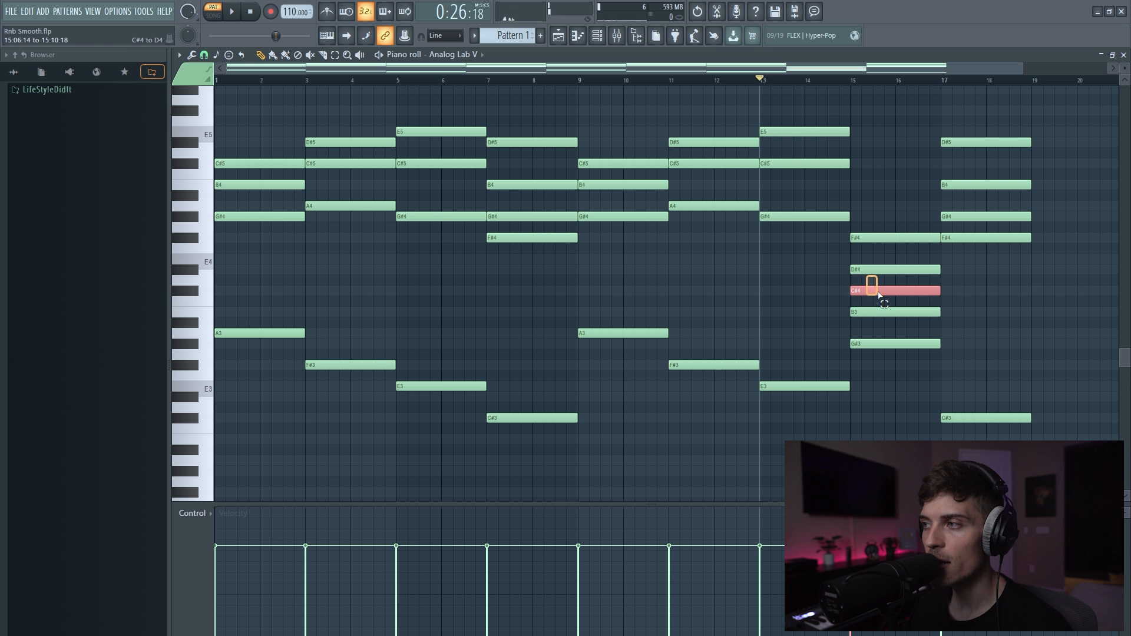
right_click(878, 291)
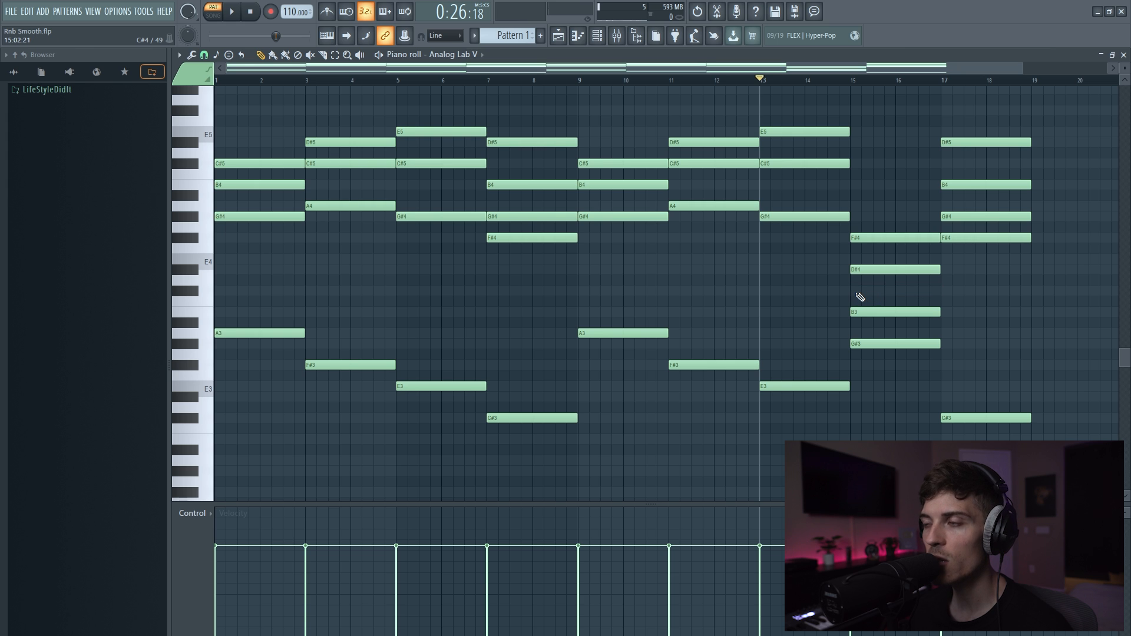
click(855, 291)
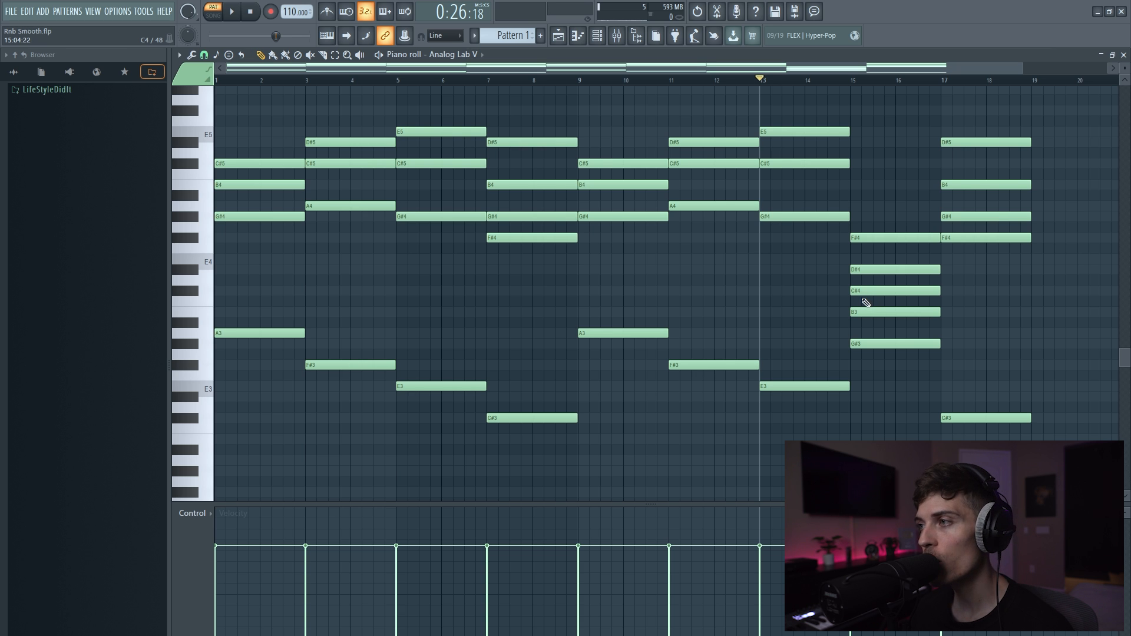
click(866, 292)
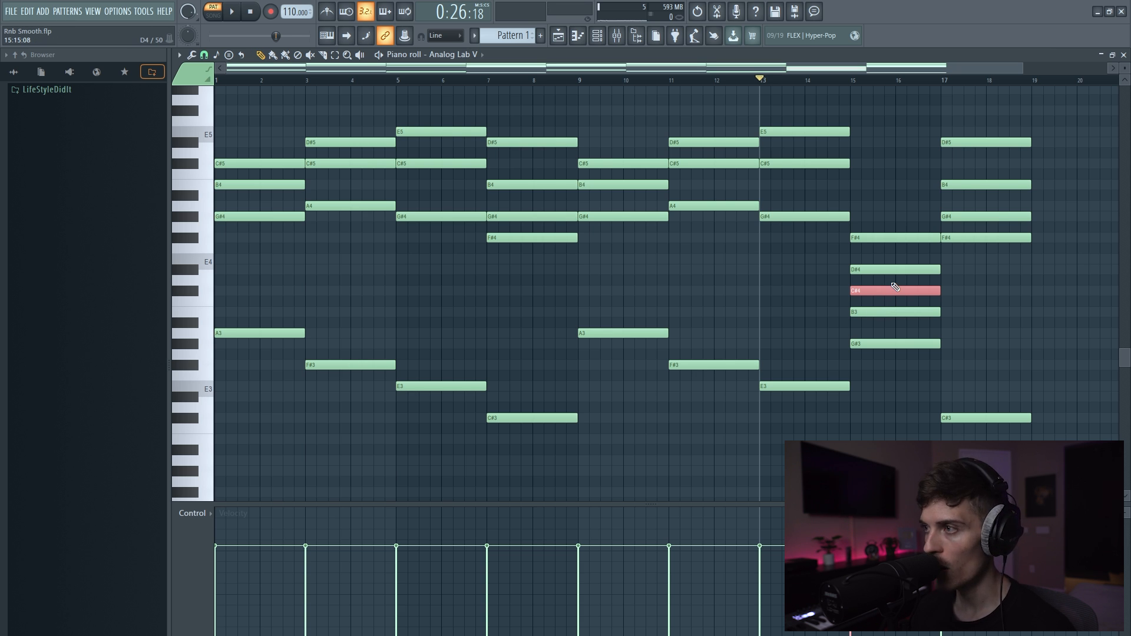
key(ctrl+Down)
key(ctrl+d)
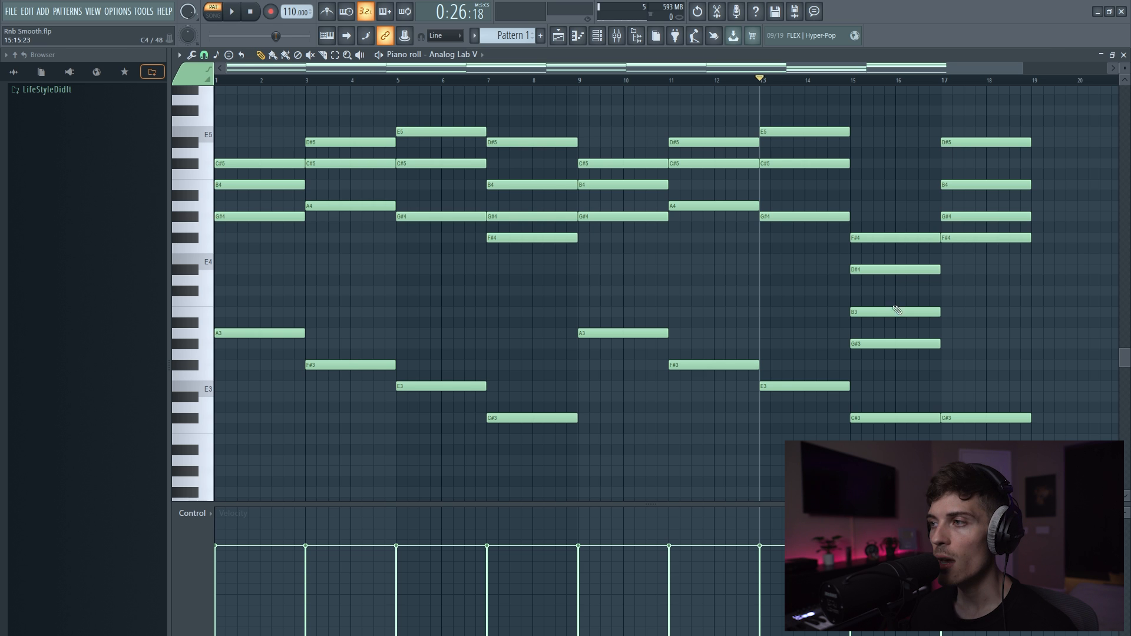
drag(878, 376, 924, 256)
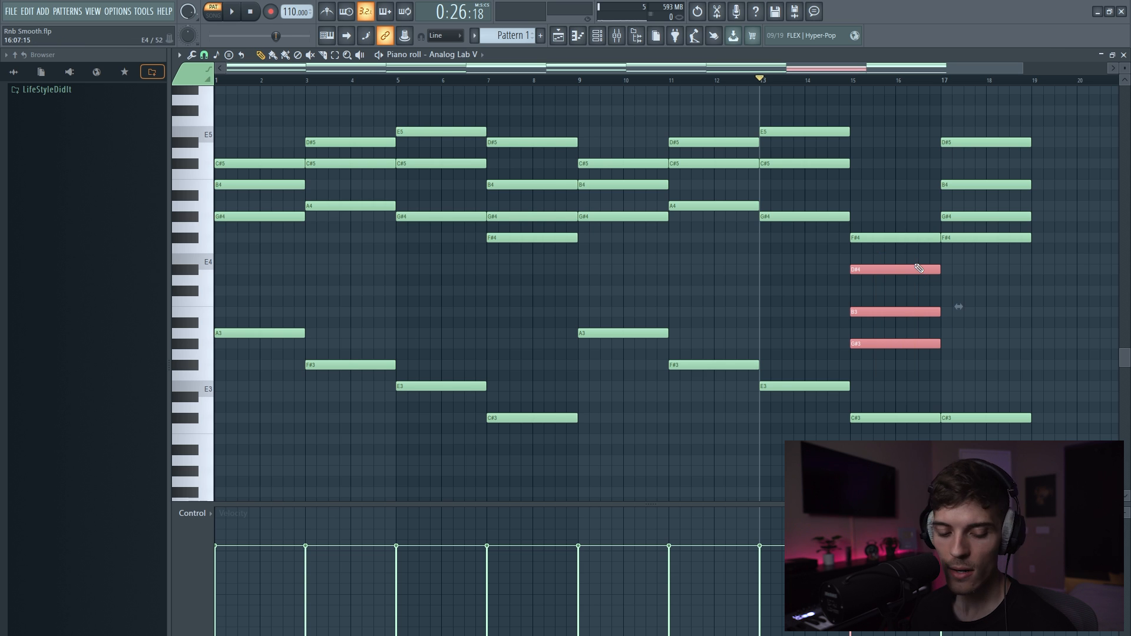
key(ctrl+Up)
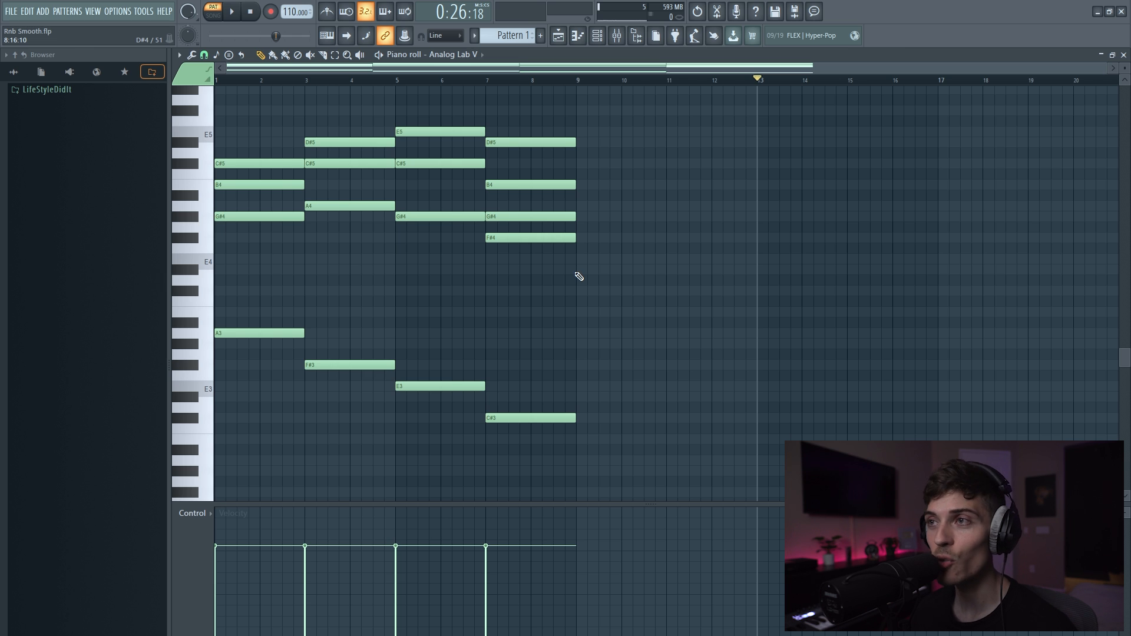
- Place Pattern 1 at bar 1 of playlist track 1 and consolidate its eight bars to audio
key(F5)
drag(383, 104, 222, 105)
click(340, 79)
key(l)
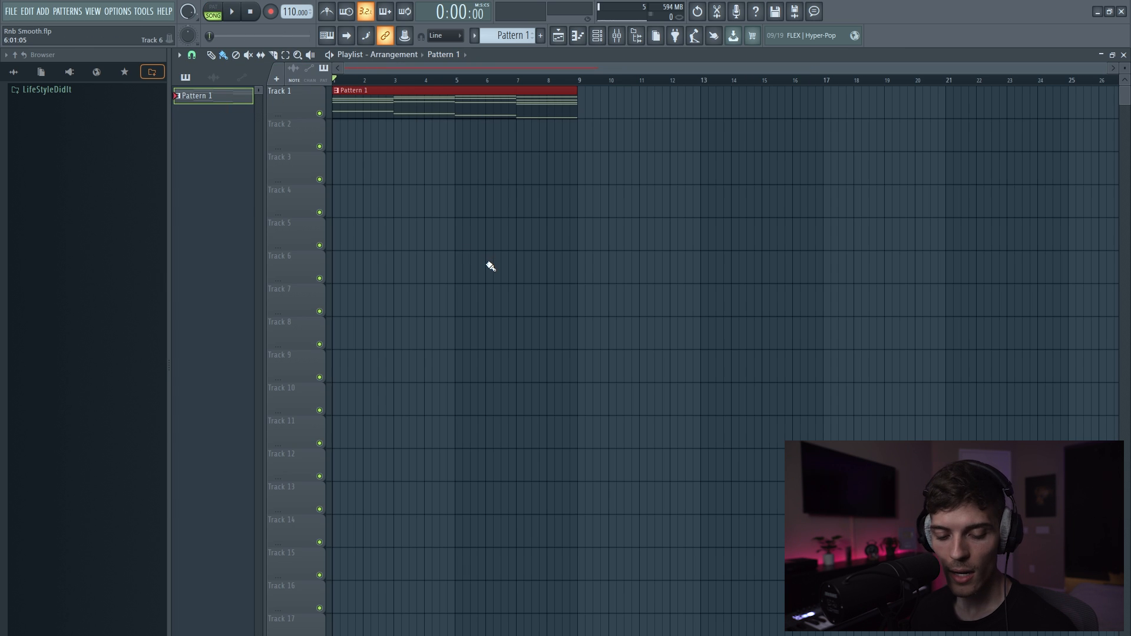
key(ctrl+a)
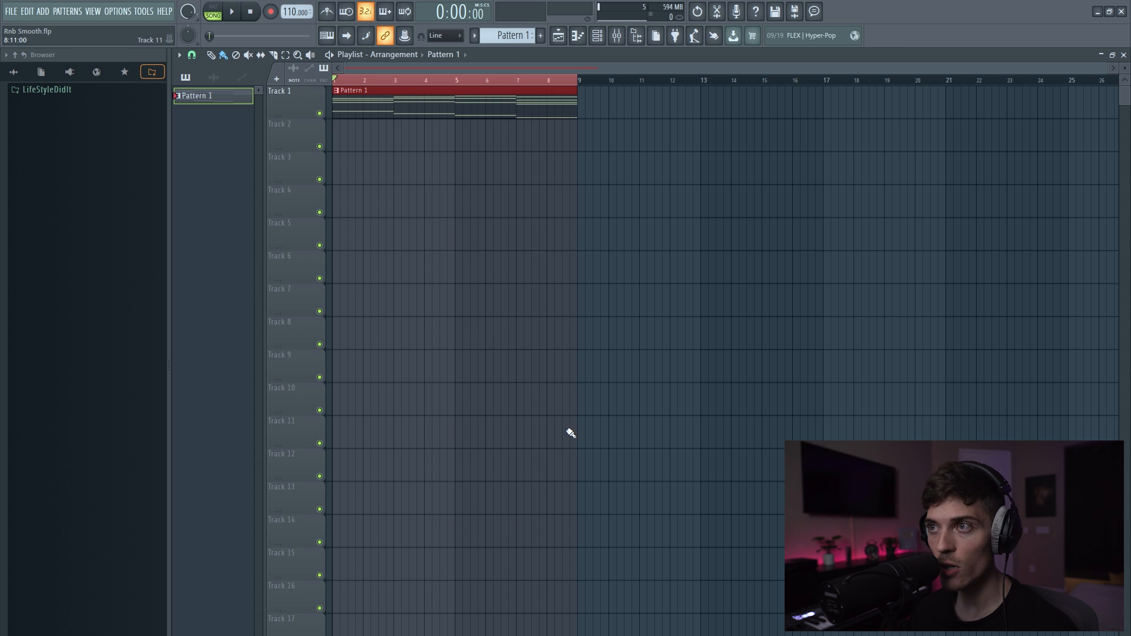
key(ctrl+alt+c)
click(677, 508)
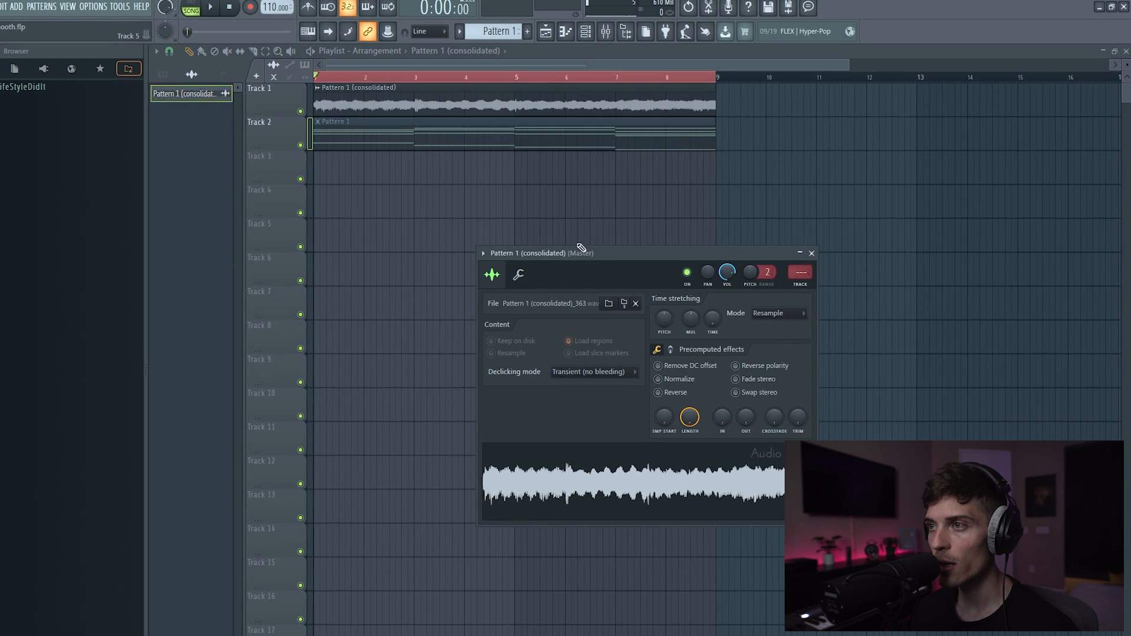
- Set the consolidated clip's time-stretching mode to Stretch and raise its pitch while auditioning playback
click(778, 313)
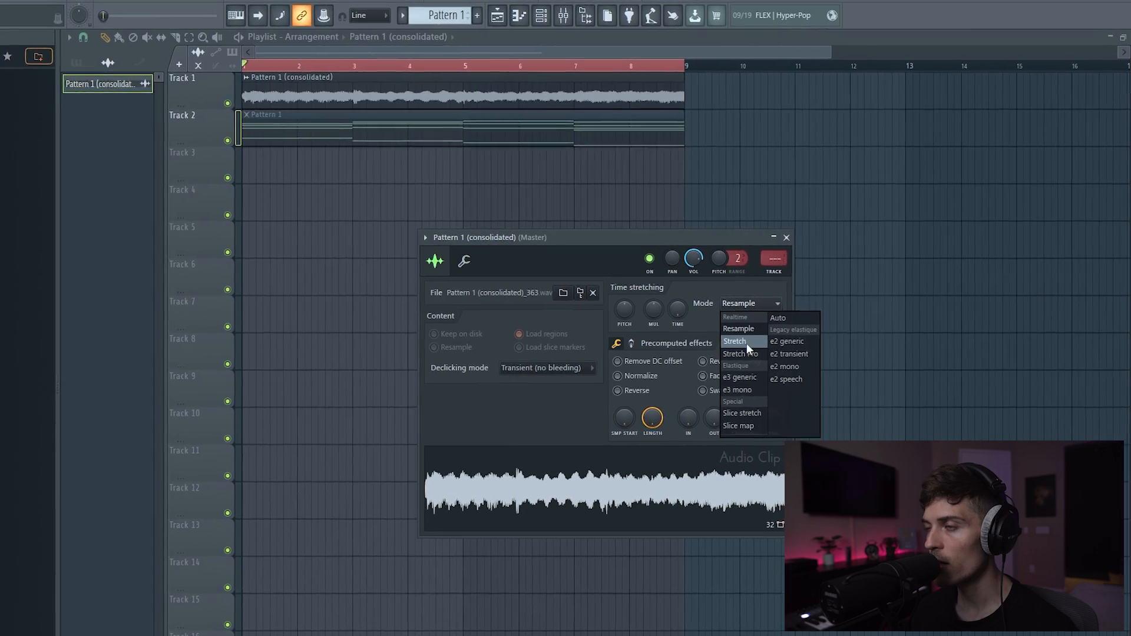
click(744, 343)
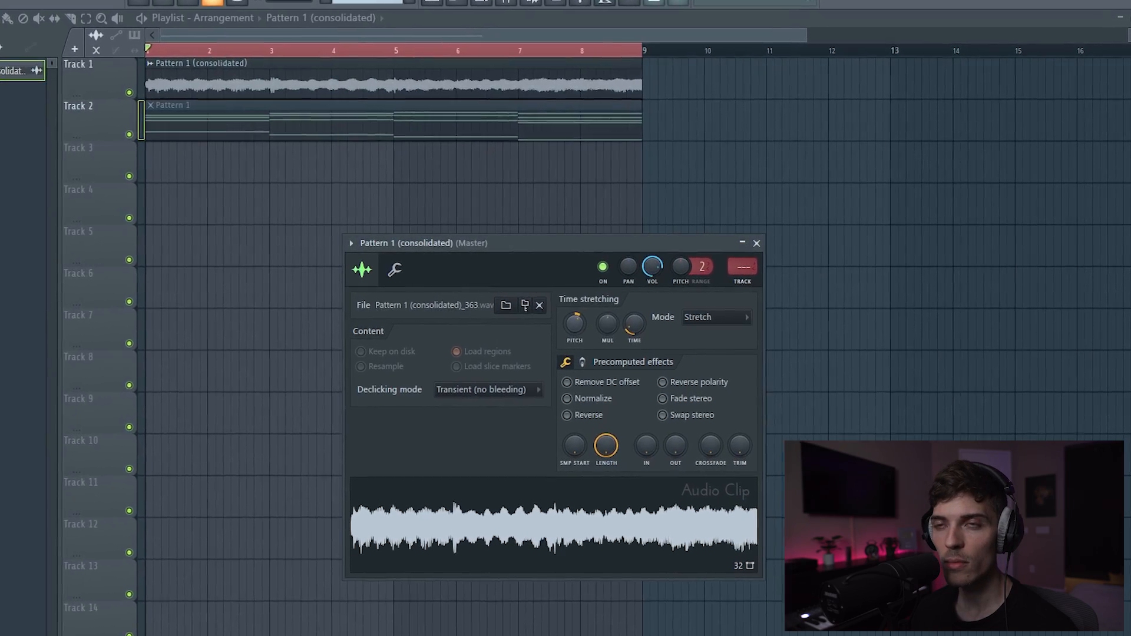
key(space)
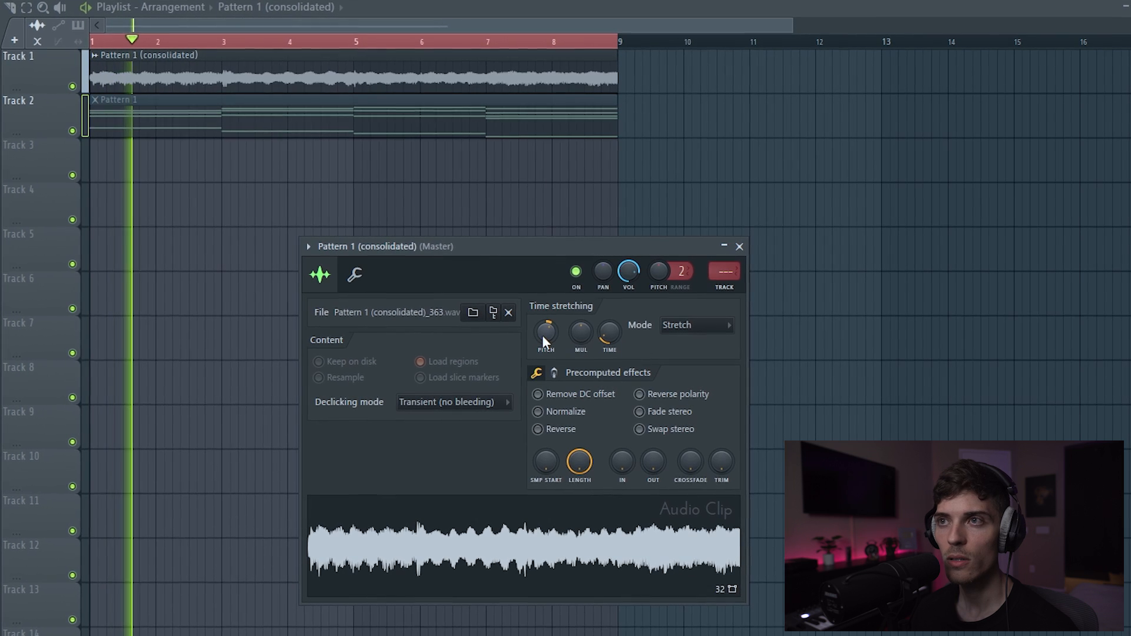
key(space)
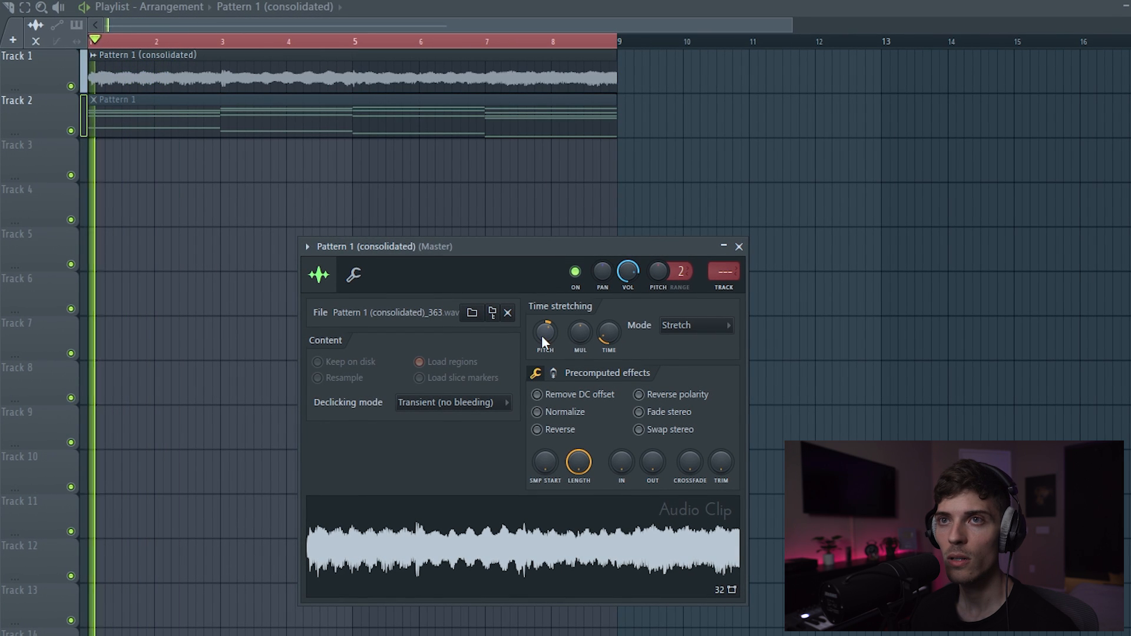
scroll(542, 335, up, 2)
key(space)
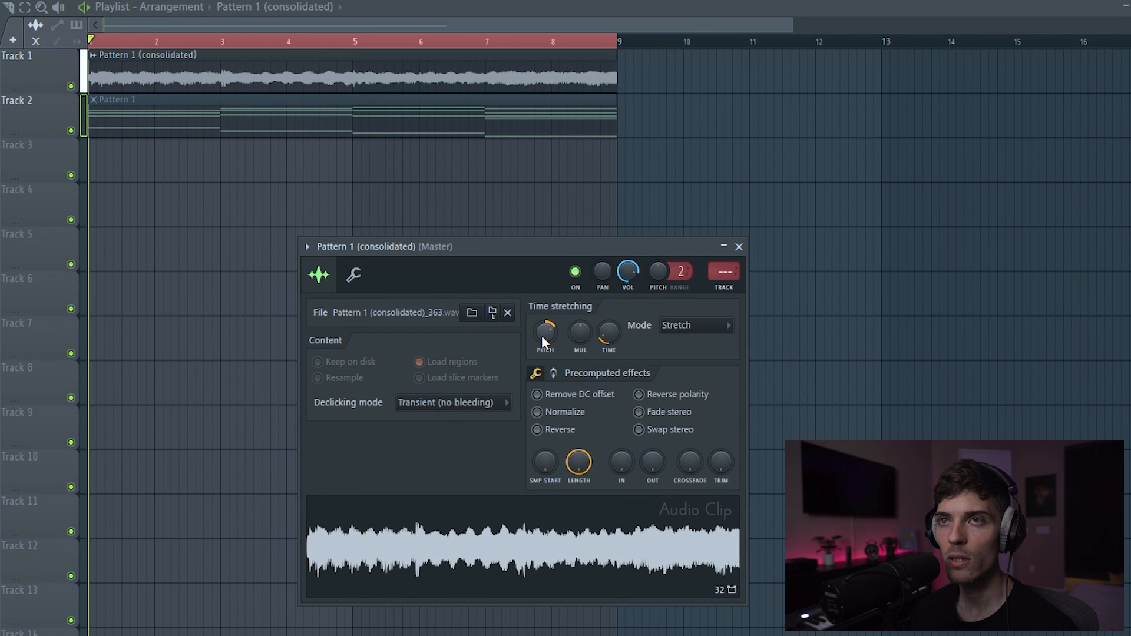
key(space)
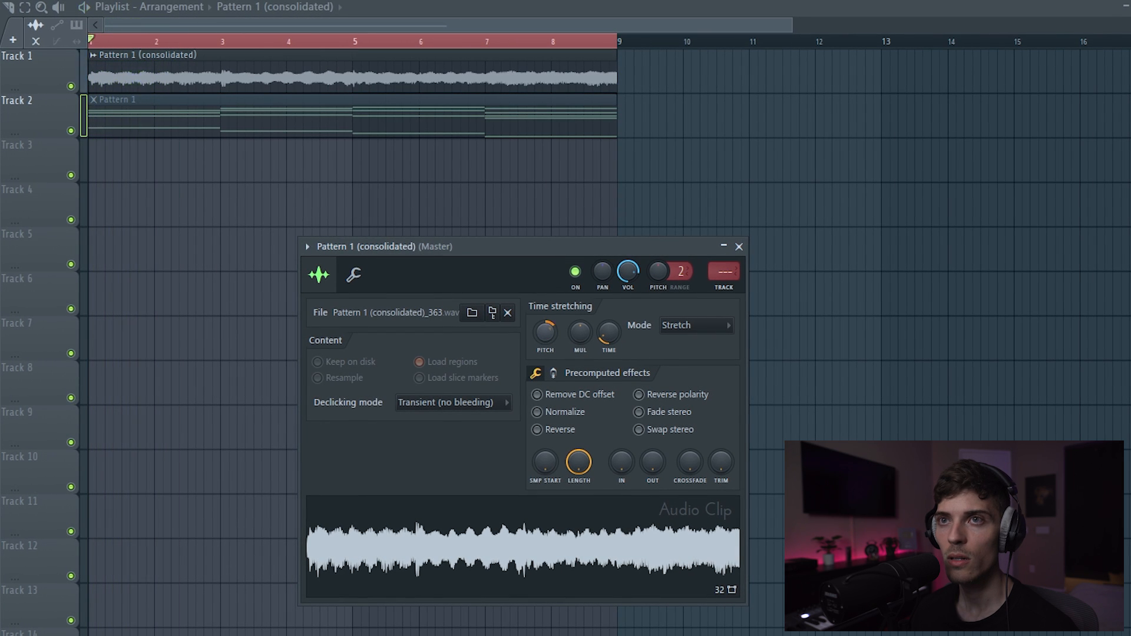
key(space)
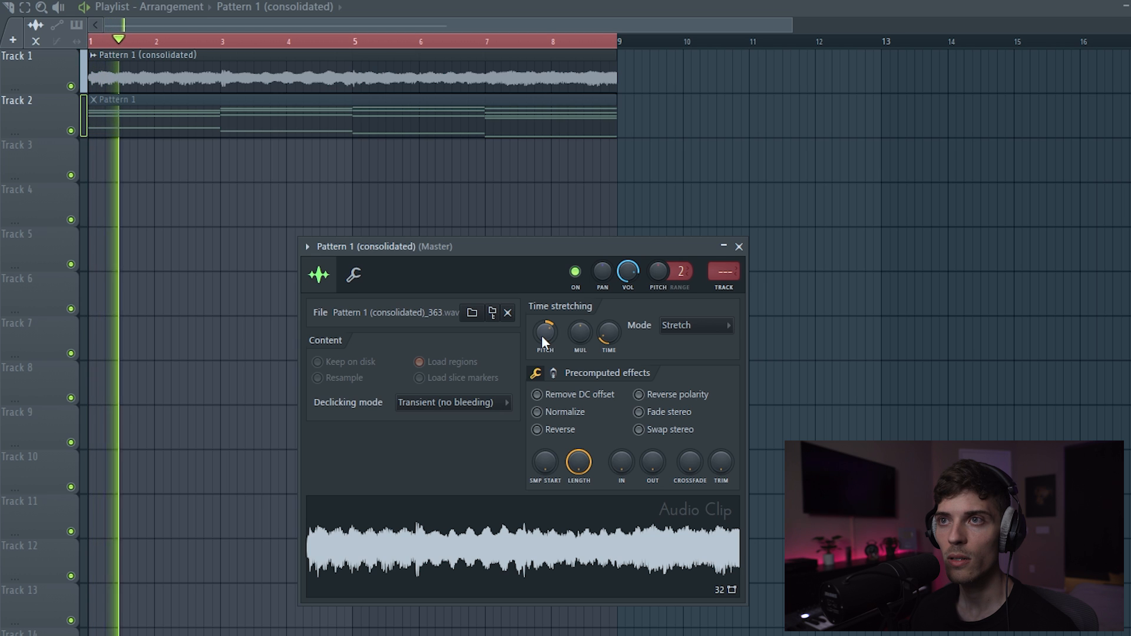
key(space)
key(space)
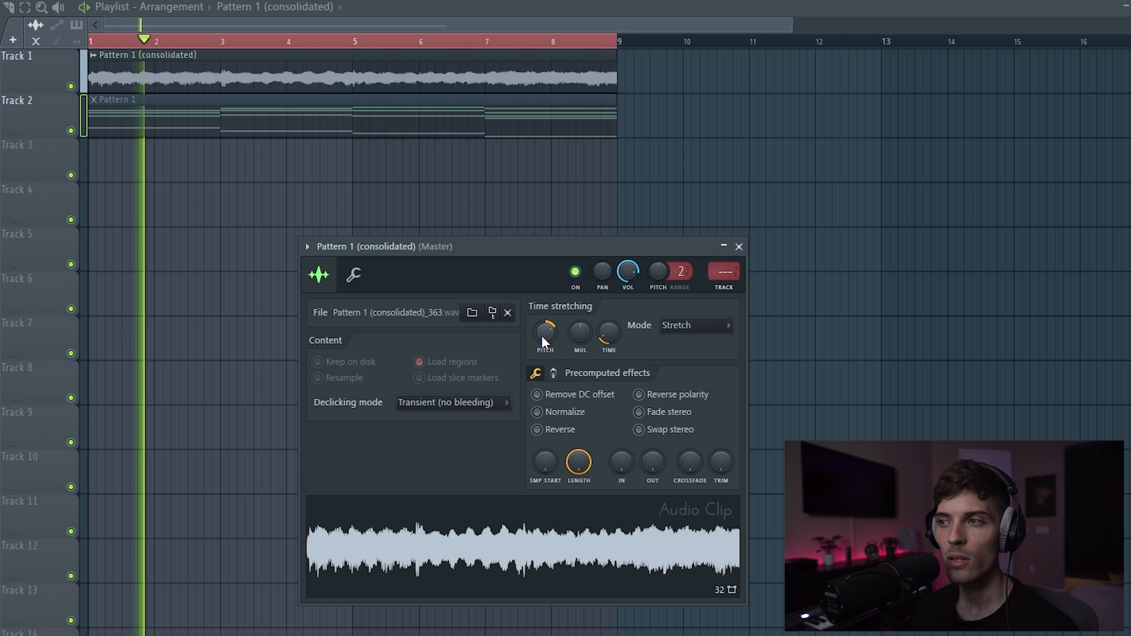
key(space)
- Reverse the consolidated audio clip and play it back from the start
click(561, 432)
right_click(157, 223)
key(space)
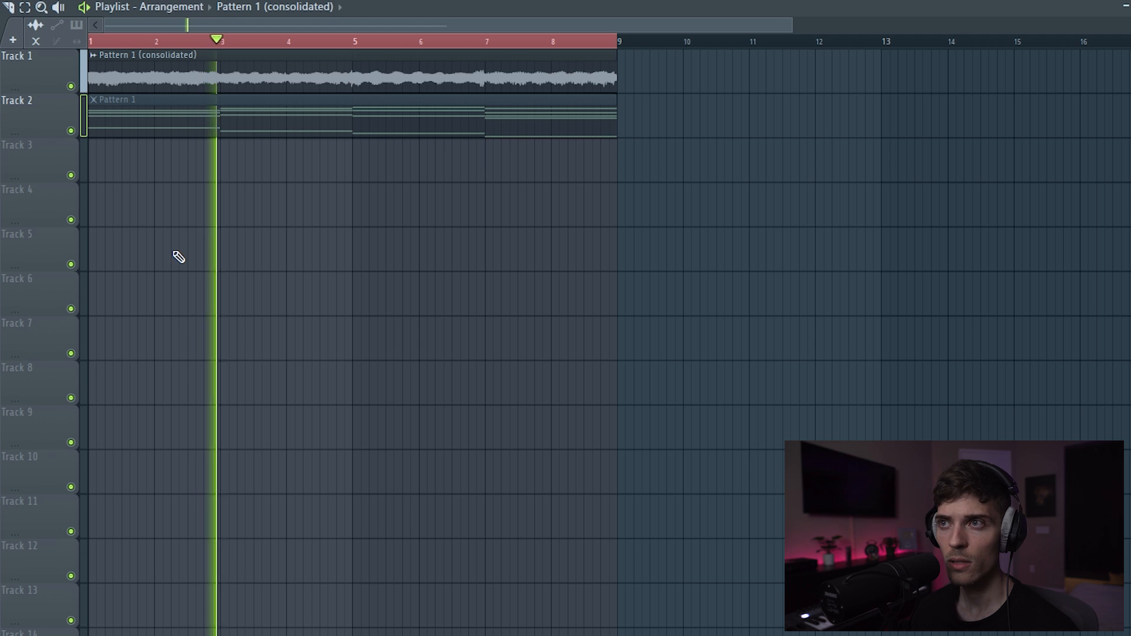
key(space)
- Slice the reversed audio clip on track 1 at bars 3, 5 and 7
key(c)
click(221, 89)
click(362, 91)
click(489, 88)
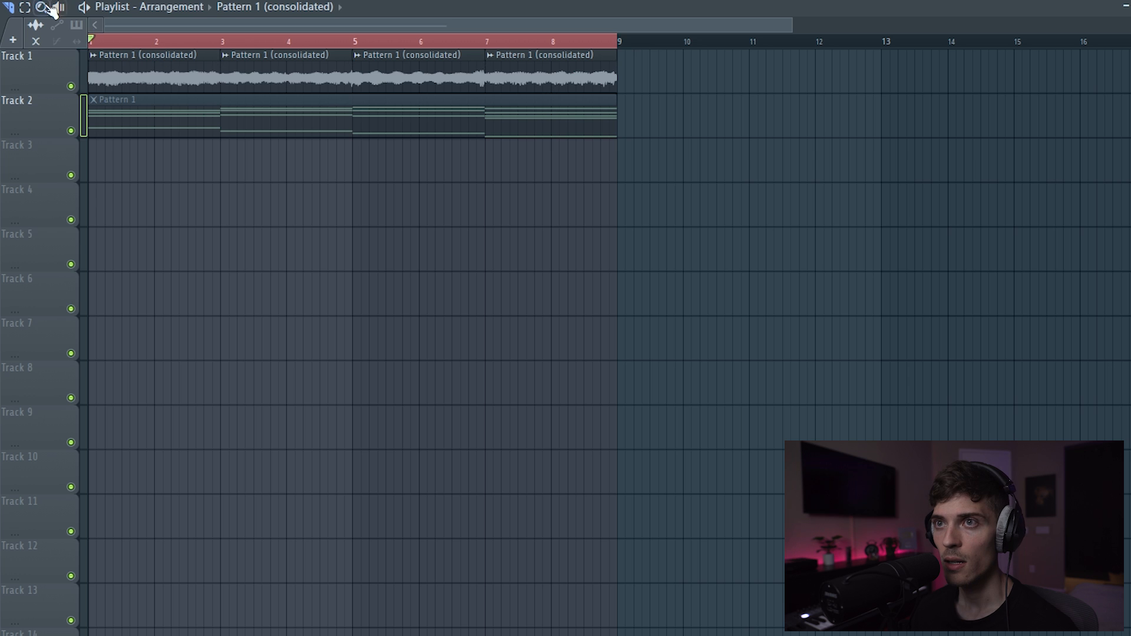
- Rearrange the four slices in opposite order on track 3, starting with the last slice at bar 1
drag(603, 68, 154, 166)
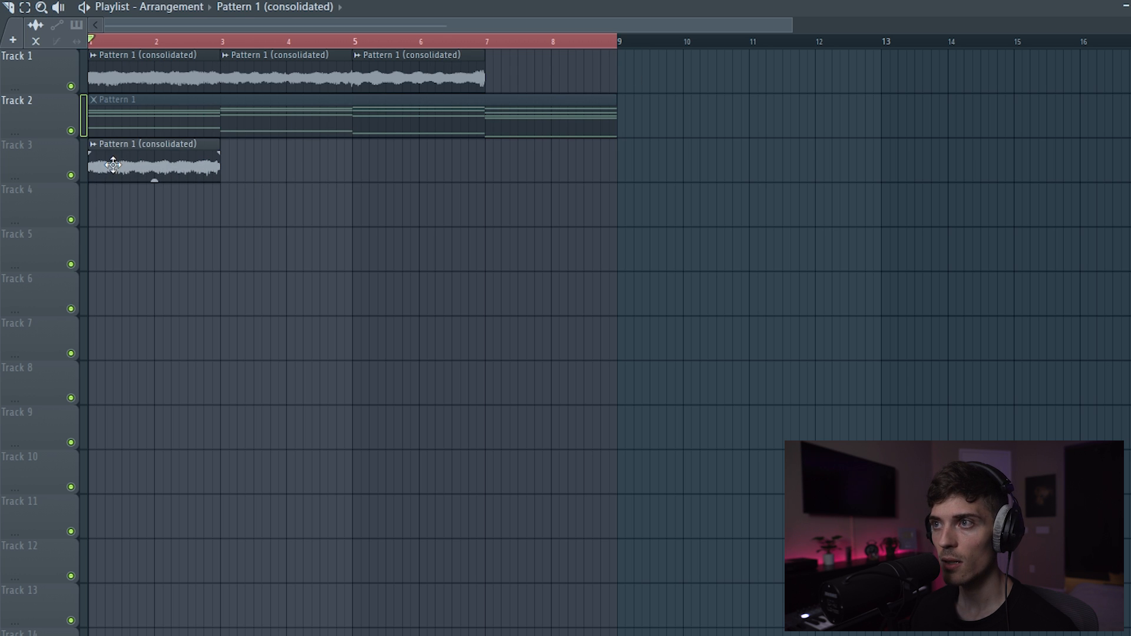
drag(412, 68, 277, 176)
drag(285, 76, 417, 171)
drag(207, 88, 573, 171)
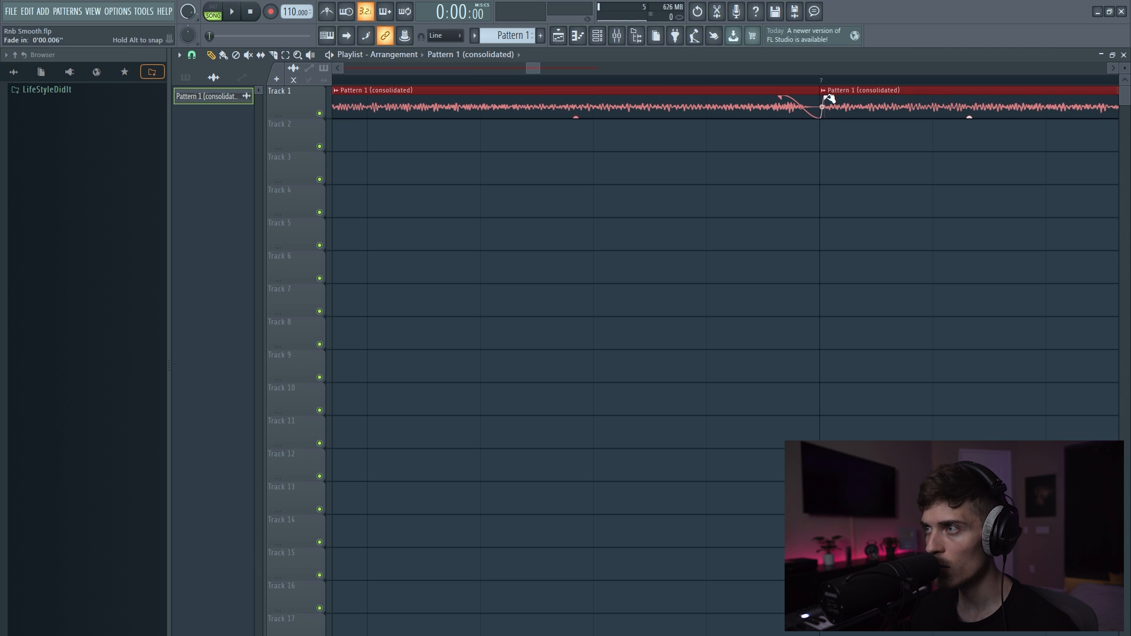
- Play the rearranged slices and smooth the joins at bars 5 and 7 with short fades
key(space)
scroll(766, 86, down, 3)
scroll(759, 84, down, 5)
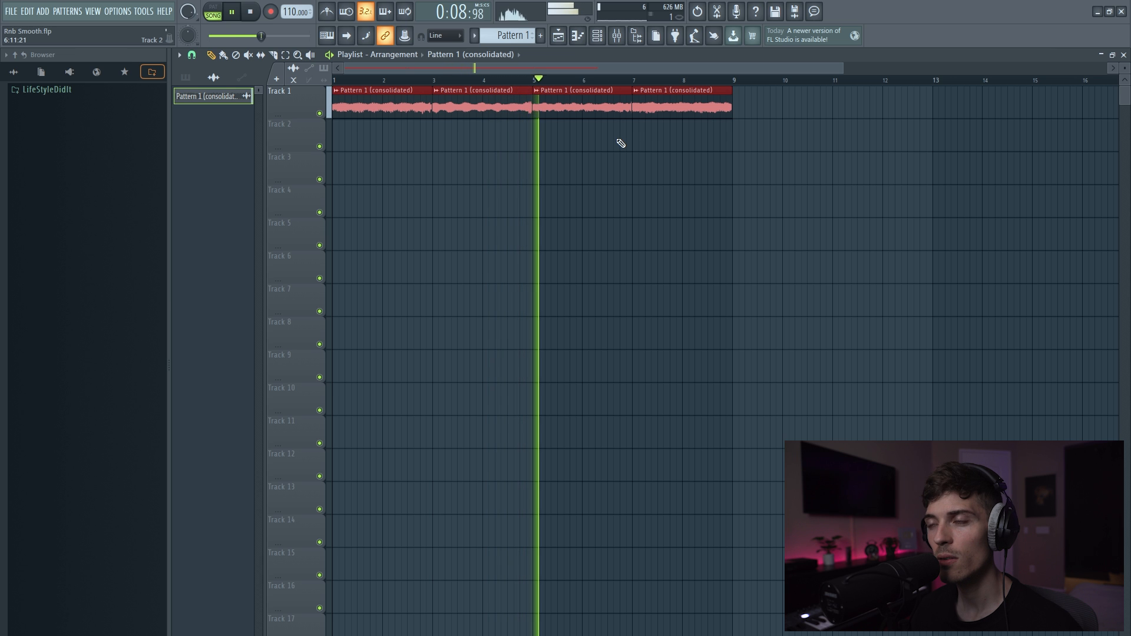
scroll(541, 81, up, 5)
scroll(524, 88, up, 2)
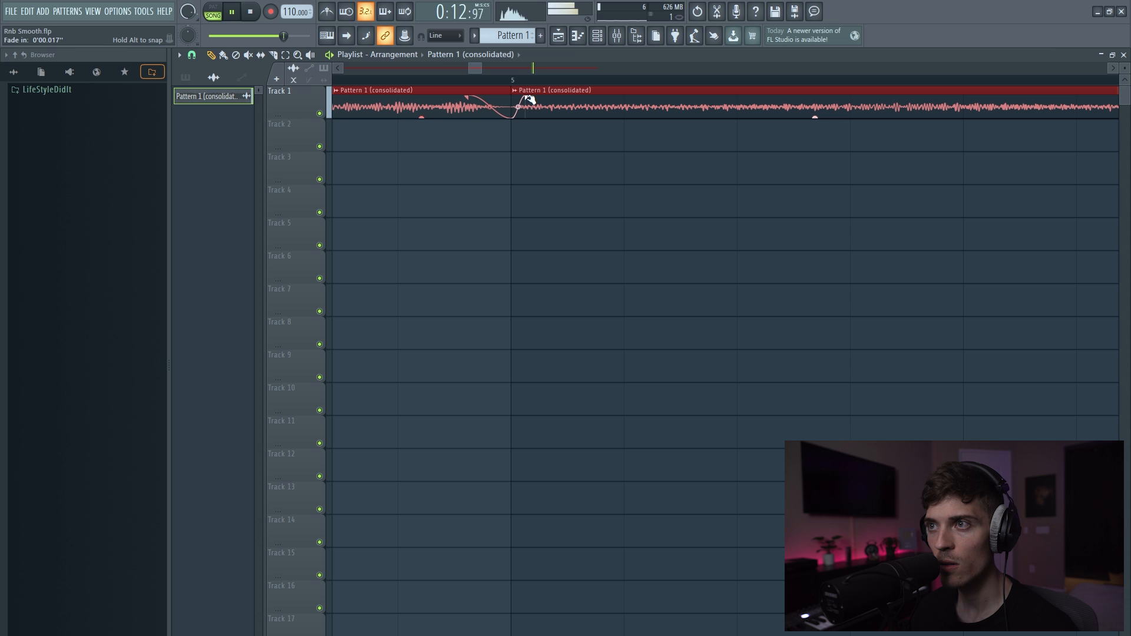
scroll(533, 88, down, 7)
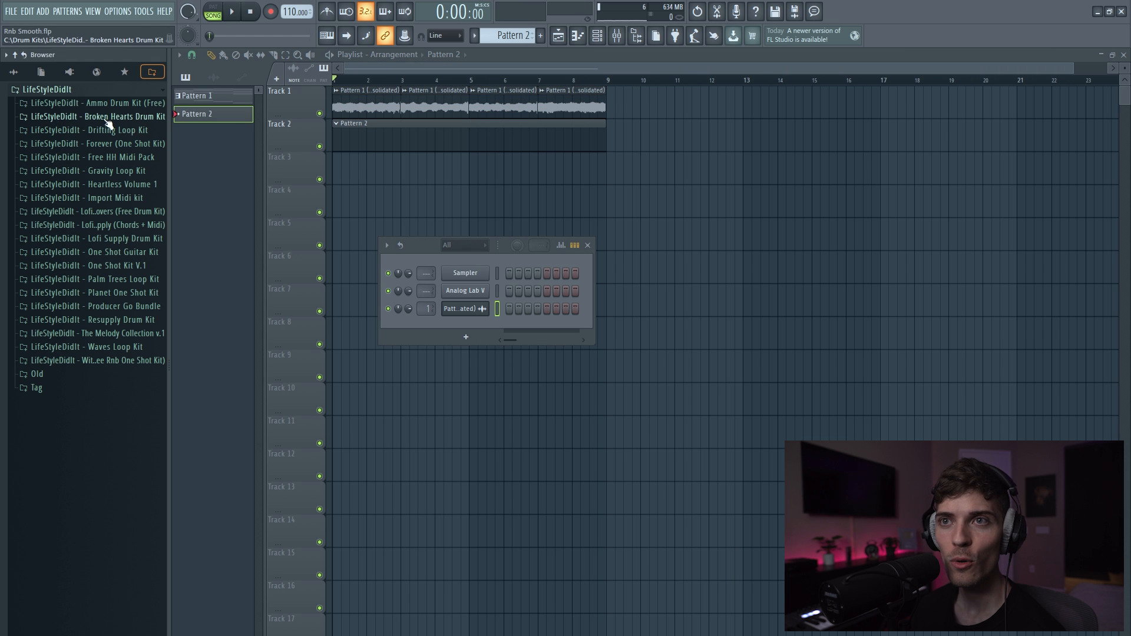
- Add the 808 2 sample from the Broken Hearts Drum Kit to the channel rack and make it cut itself
click(109, 118)
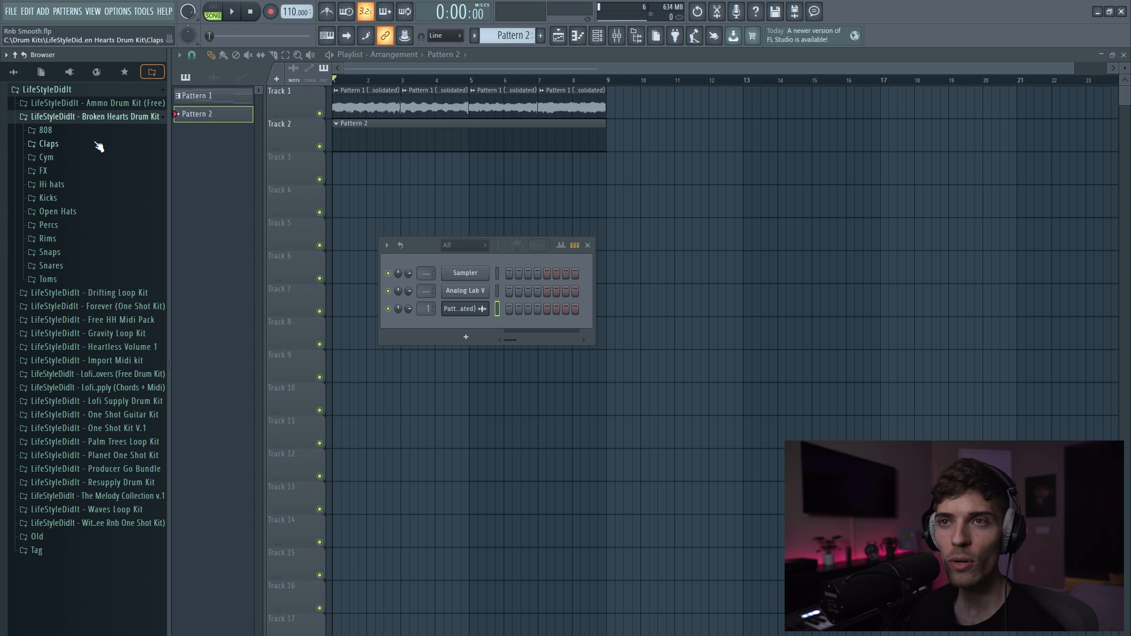
click(47, 132)
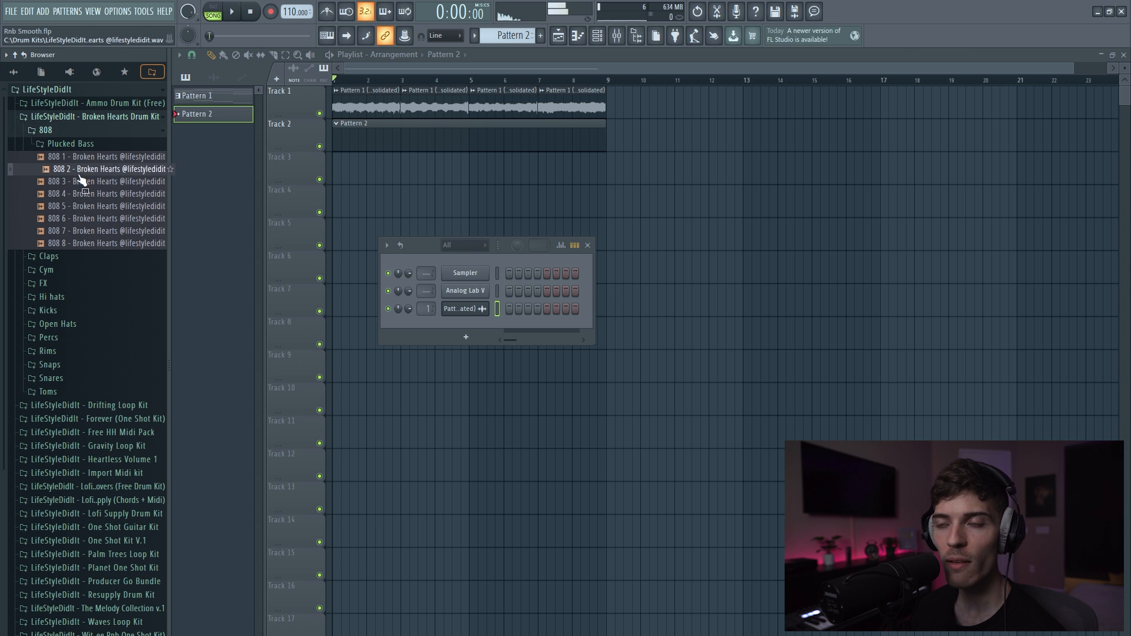
drag(441, 334, 464, 327)
right_click(464, 326)
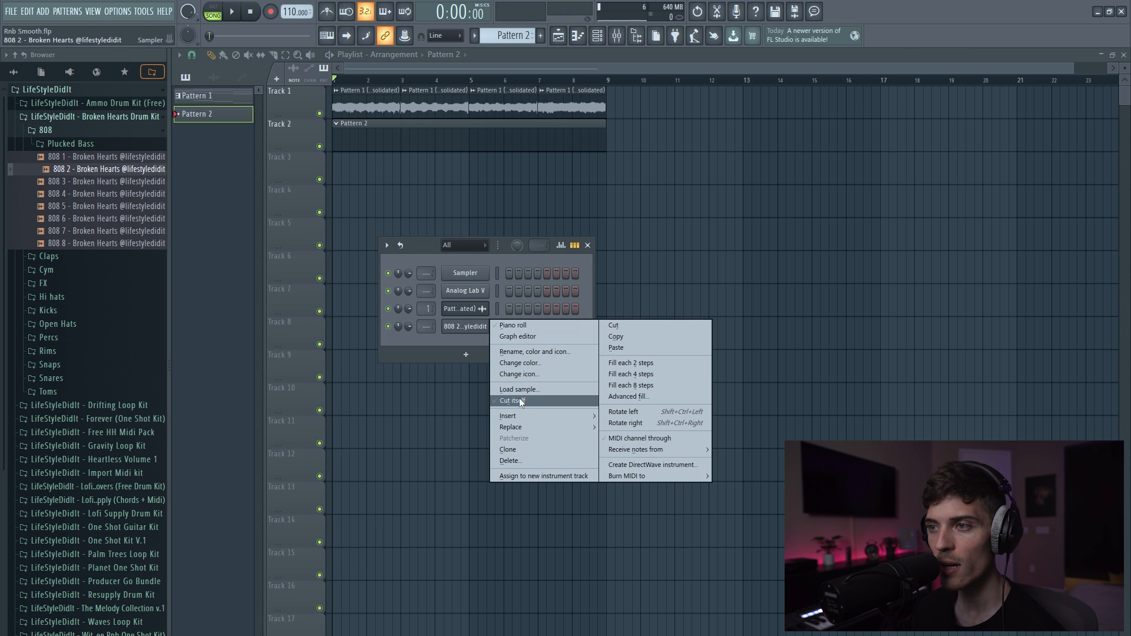
click(518, 399)
- Enable the 808 channel's volume envelope with minimum attack and full sustain
click(462, 328)
click(264, 176)
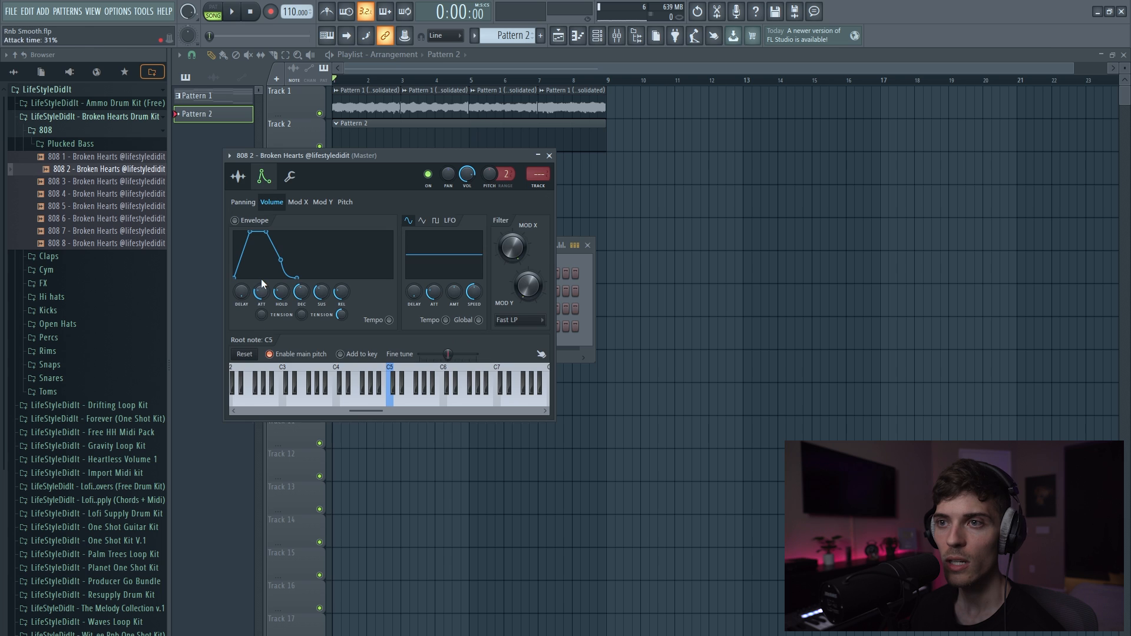
drag(261, 282, 263, 258)
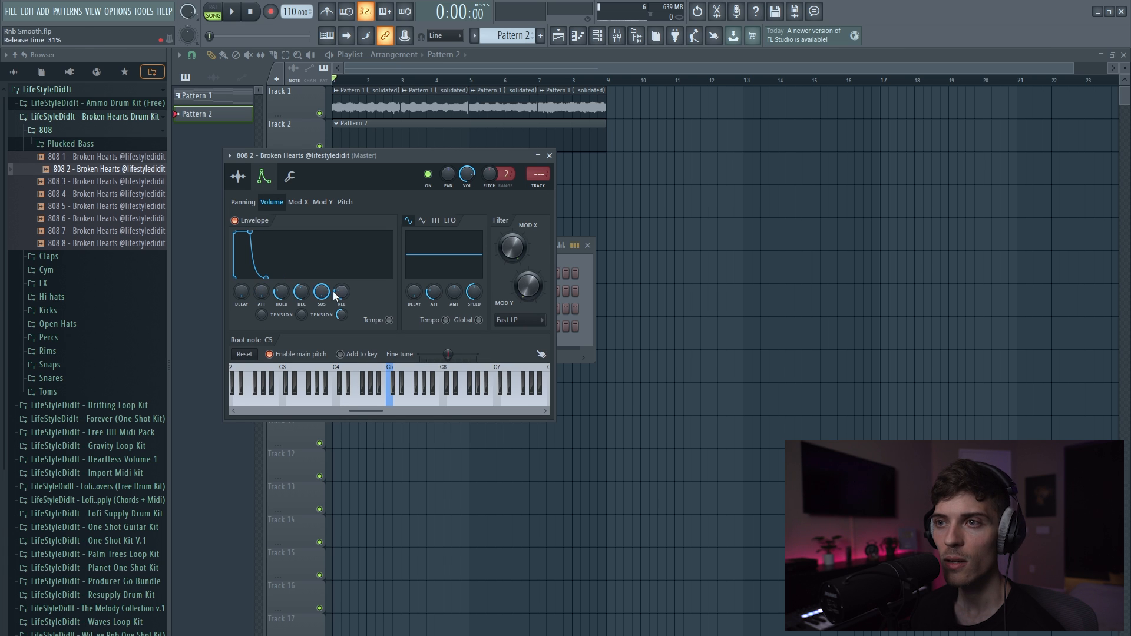
click(550, 157)
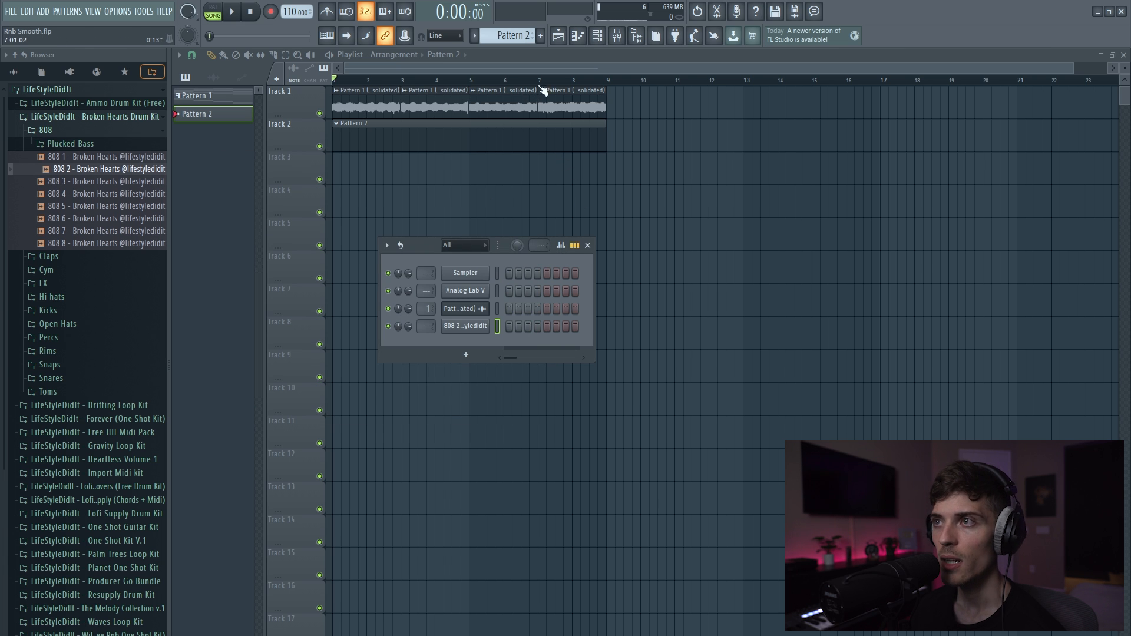
- Copy the four low bass notes from the Analog Lab V chords in Pattern 1
click(233, 97)
click(598, 37)
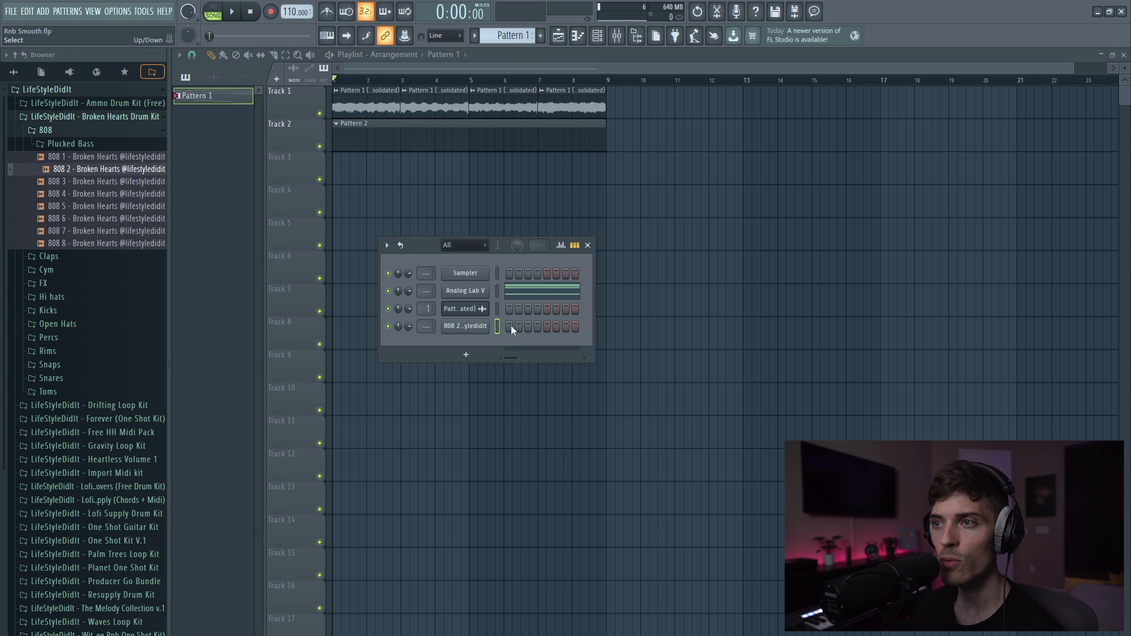
click(520, 294)
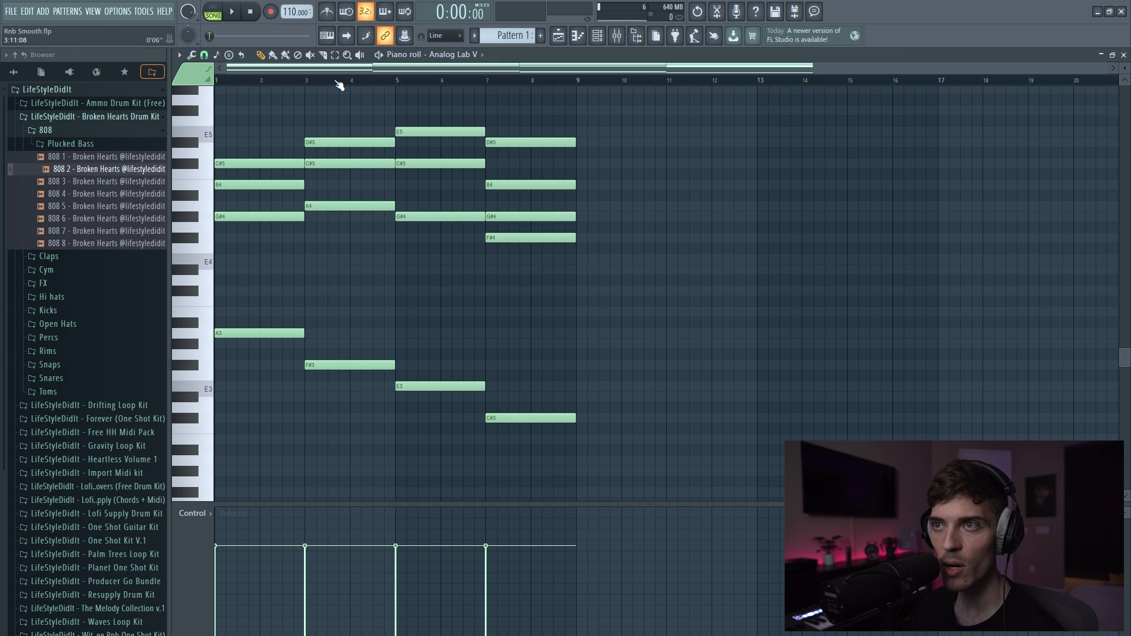
scroll(338, 85, up, 2)
scroll(346, 274, down, 3)
drag(289, 200, 828, 408)
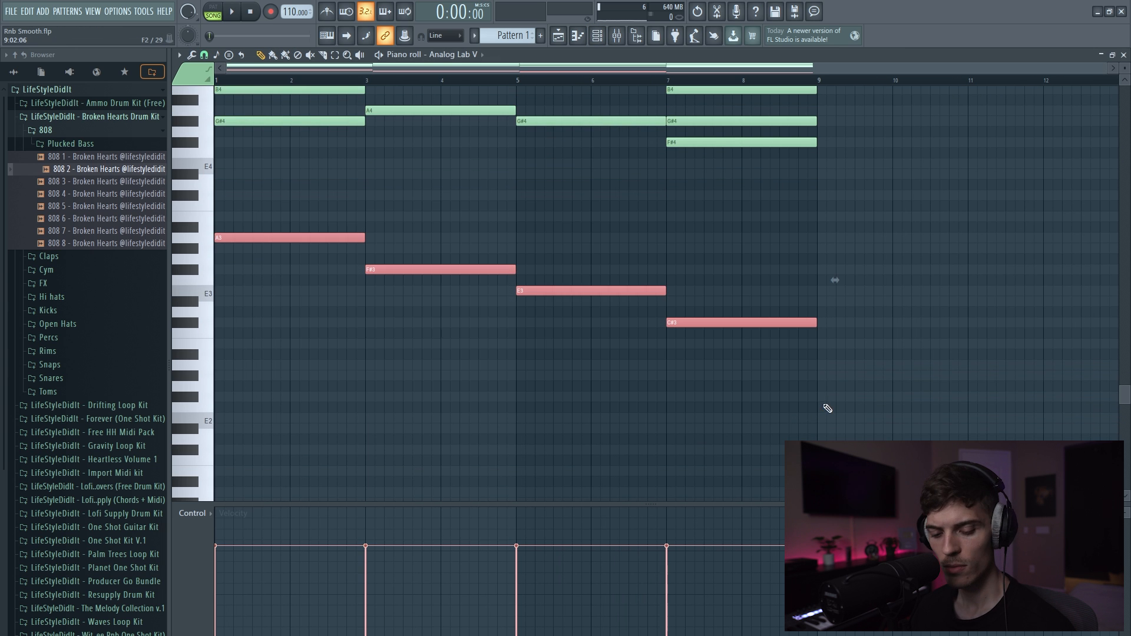
click(558, 36)
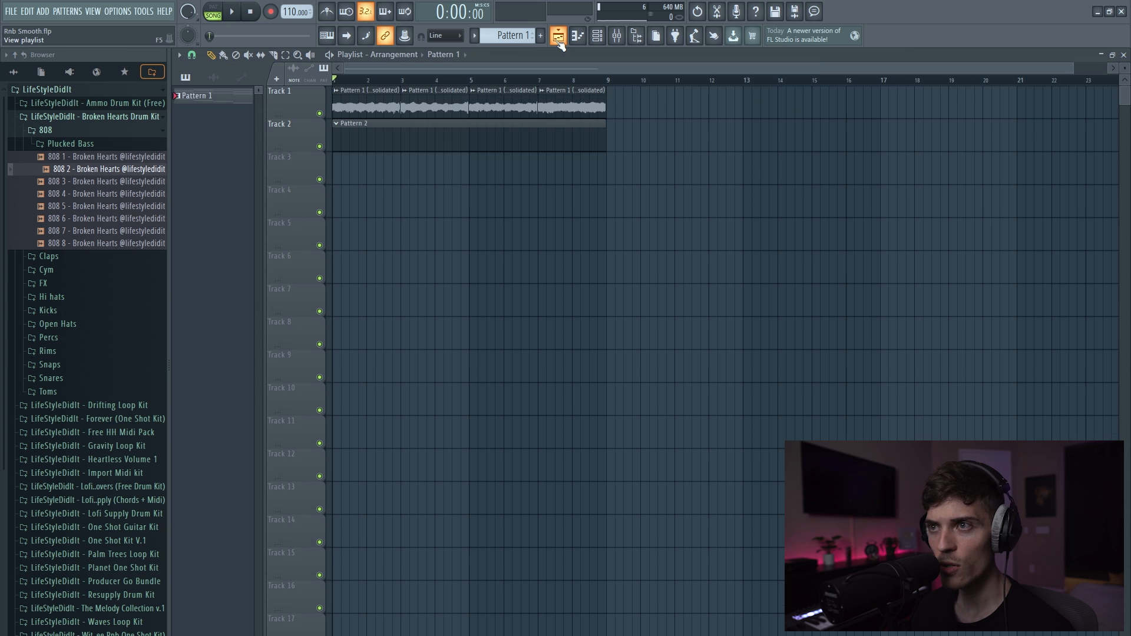
- Paste the copied bass notes into the 808 2 channel of Pattern 2, starting at bar 1
click(410, 148)
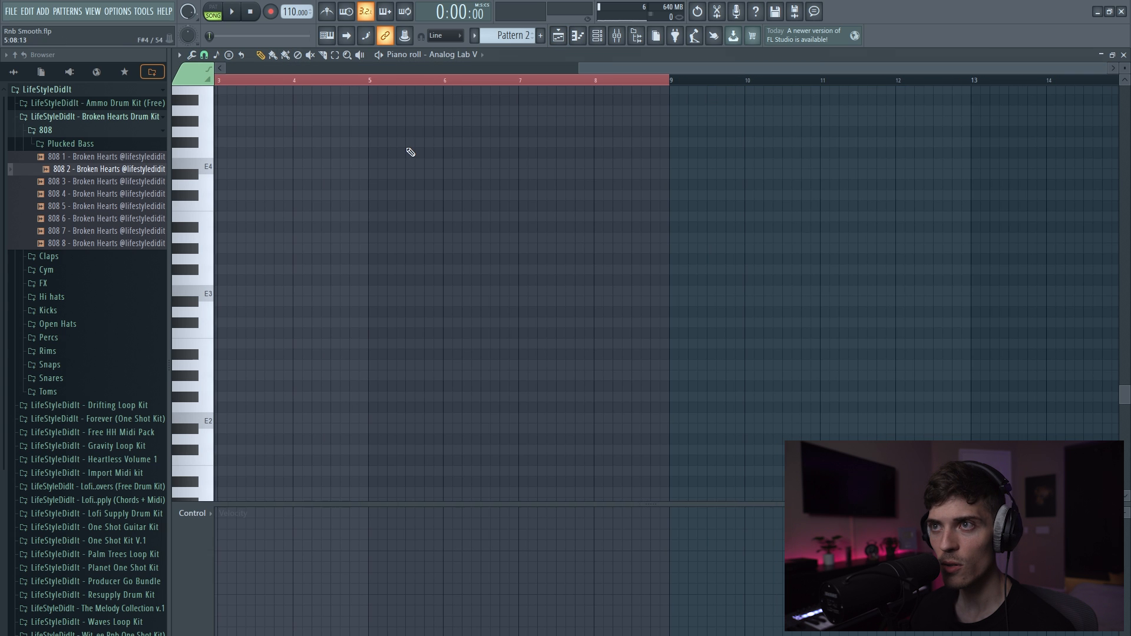
click(577, 36)
right_click(492, 328)
click(513, 328)
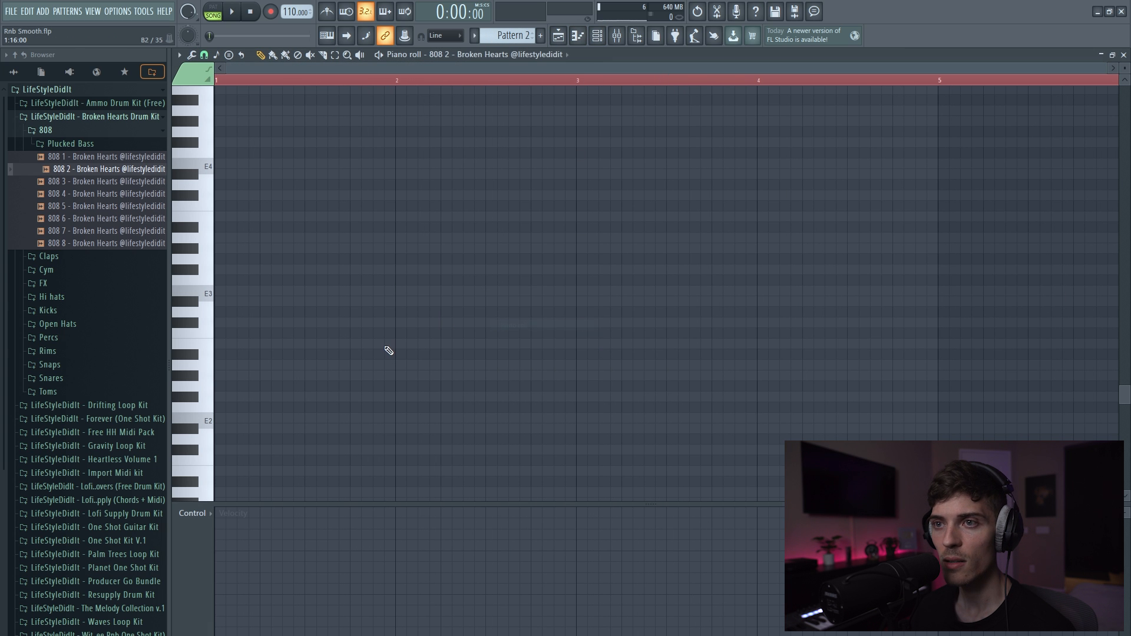
key(ctrl+v)
- Transpose the pasted 808 notes up four semitones plus one octave, and deselect them
scroll(389, 351, up, 1)
key(shift+Up)
key(shift+Up)
key(shift+Up)
key(shift+Up)
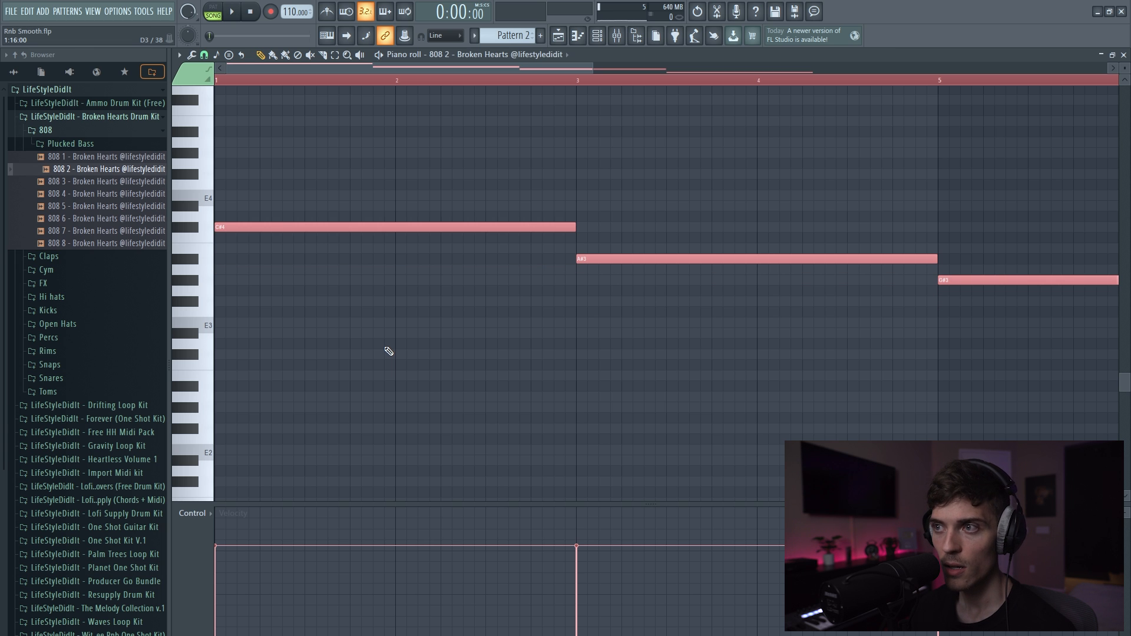
key(ctrl+Up)
scroll(381, 377, up, 2)
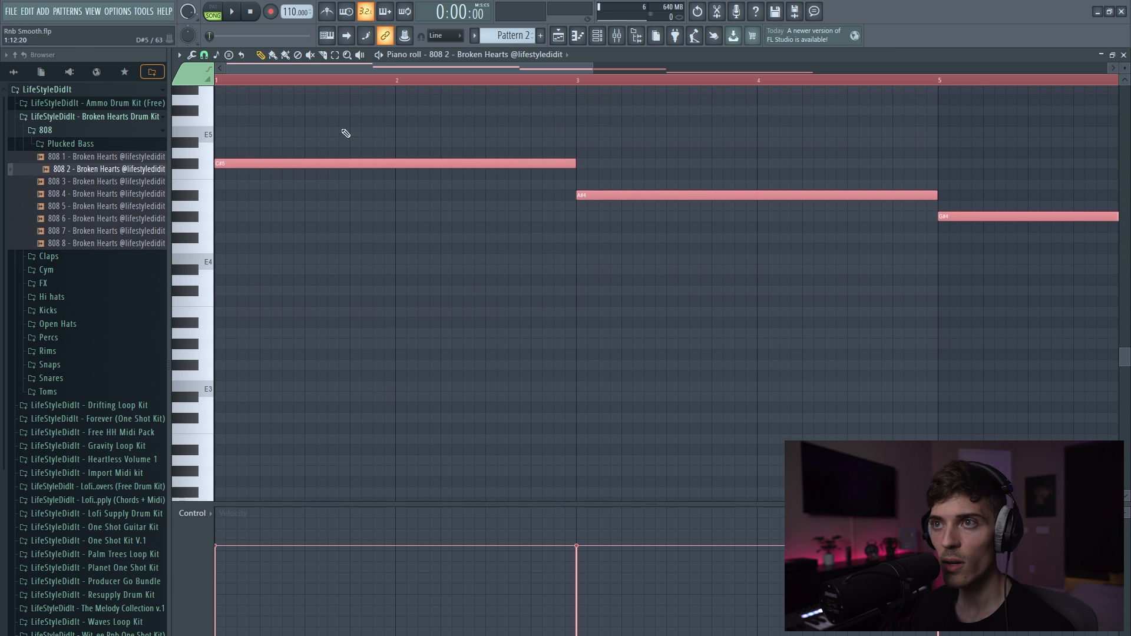
scroll(323, 88, down, 3)
ctrl+click(320, 91)
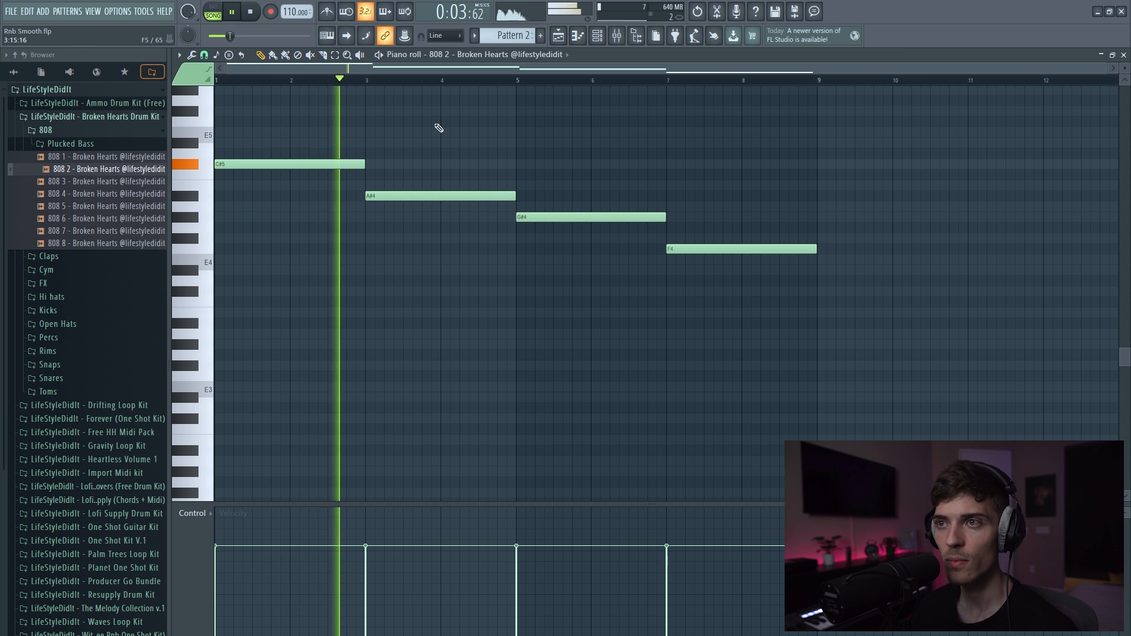
- Raise the 808 notes at bars 5 and 7 by one octave and play them with the pad in the playlist
drag(546, 171, 551, 261)
key(ctrl+Up)
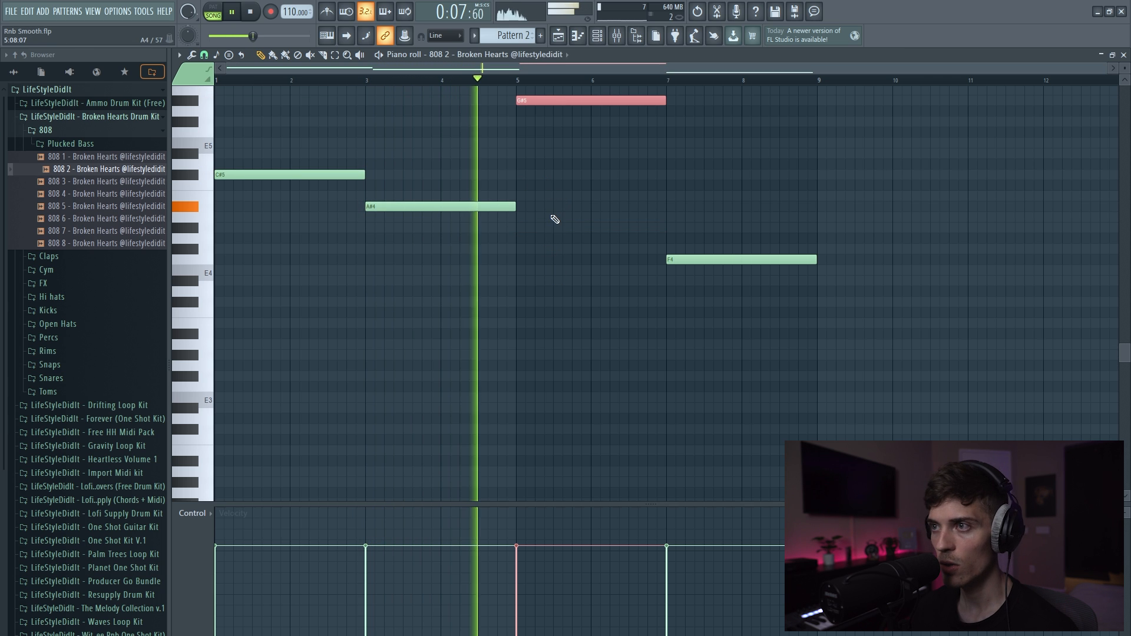
drag(705, 217, 727, 345)
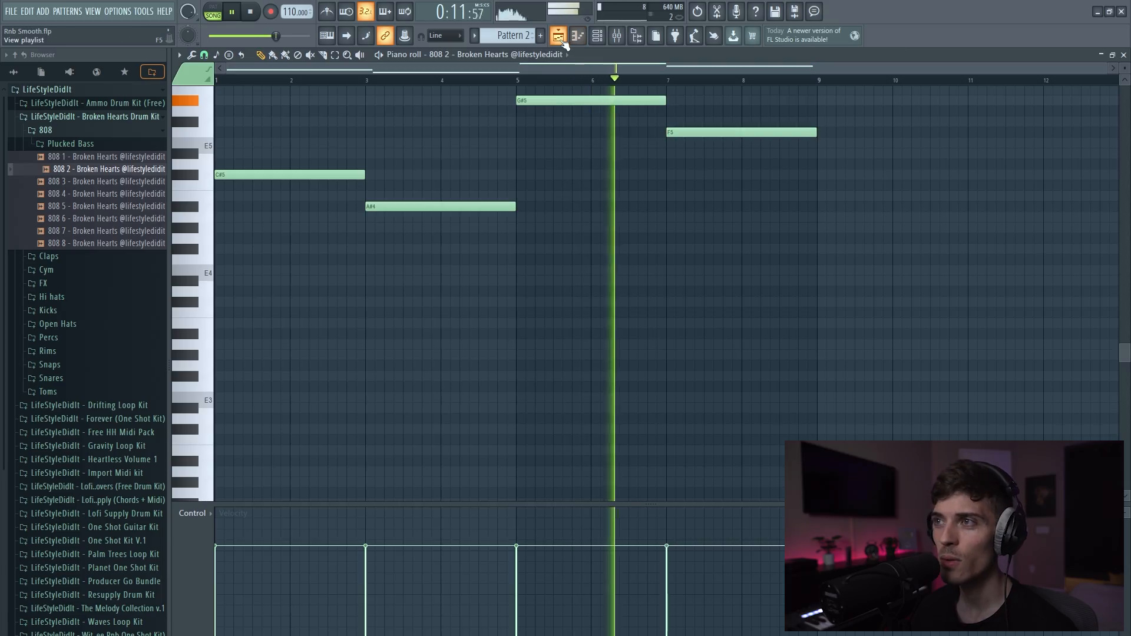
click(559, 37)
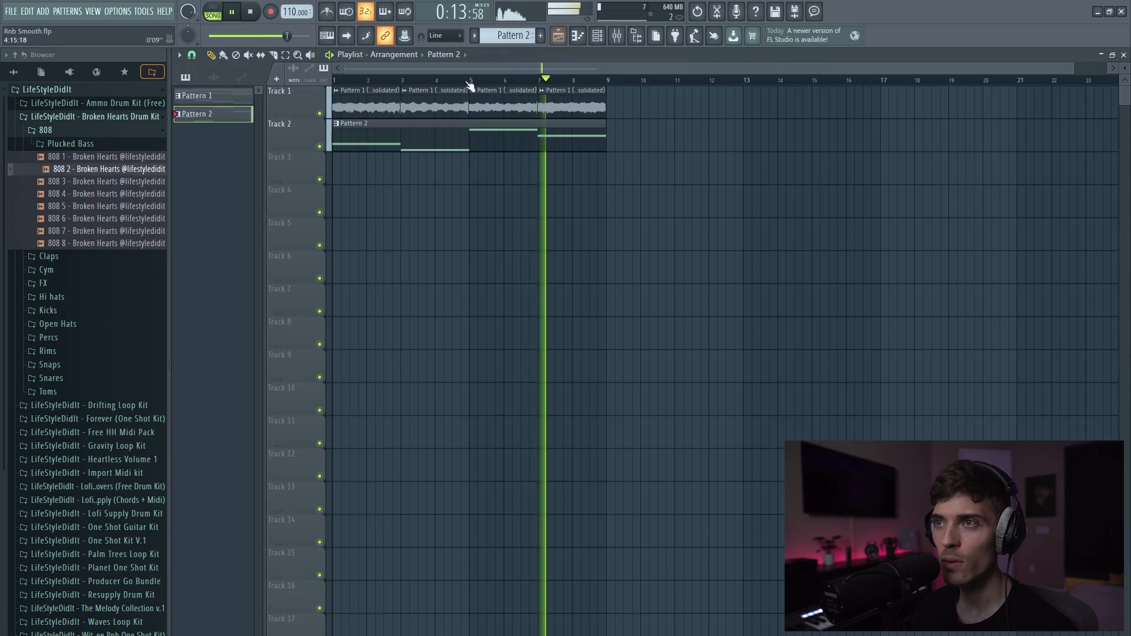
scroll(452, 80, up, 5)
scroll(451, 80, down, 5)
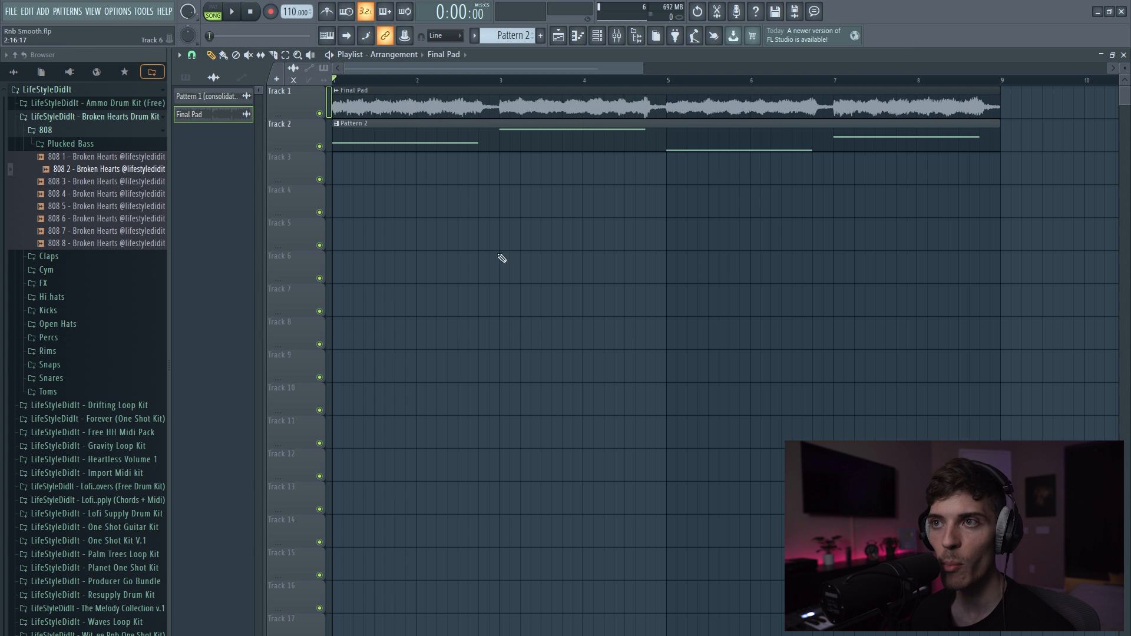
- Try lengthening all four 808 notes of Pattern 2 together
double_click(426, 142)
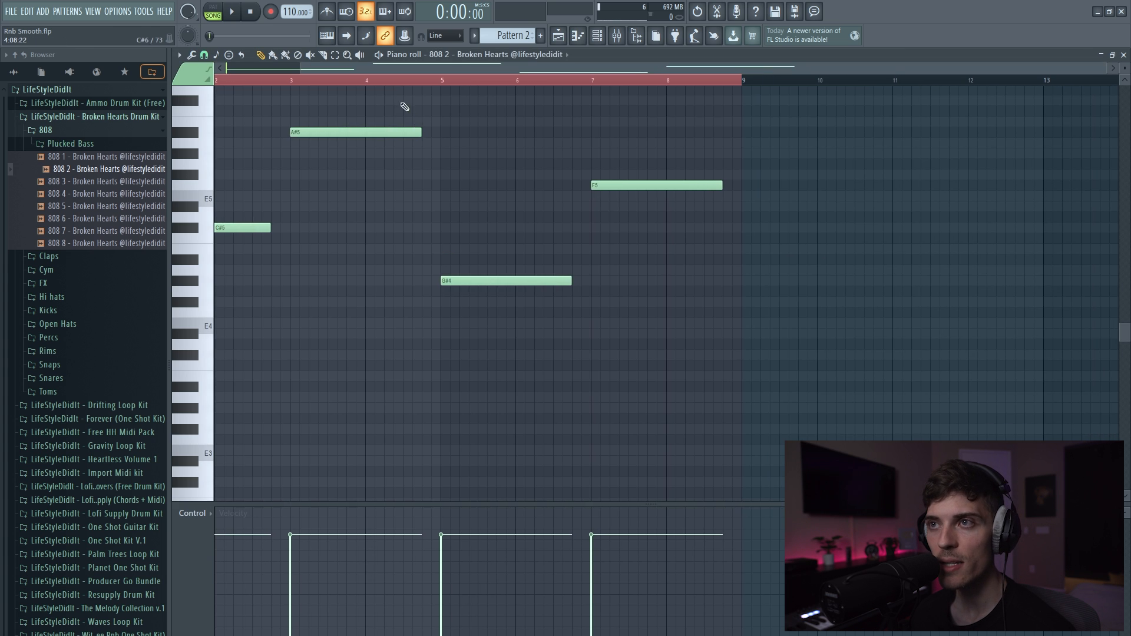
scroll(379, 87, up, 1)
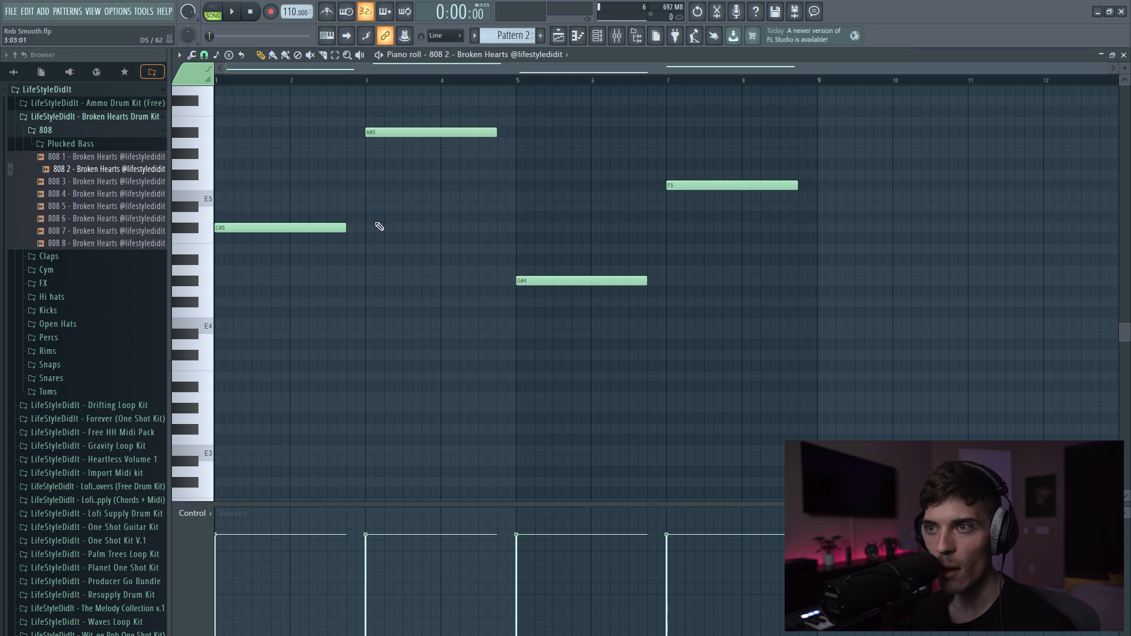
key(ctrl+a)
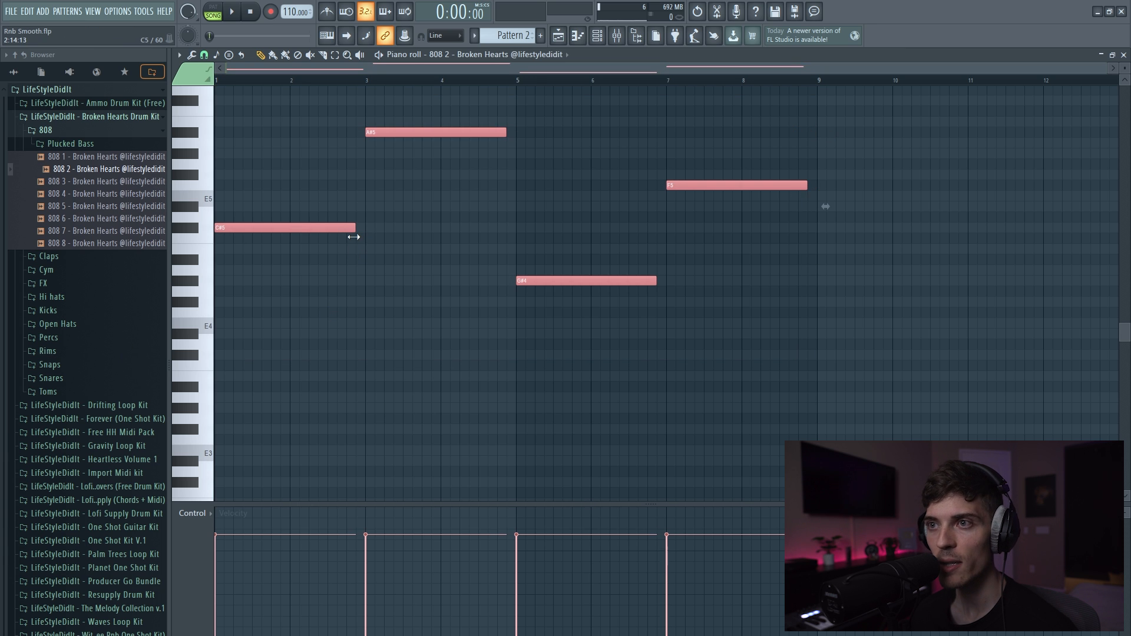
key(ctrl+d)
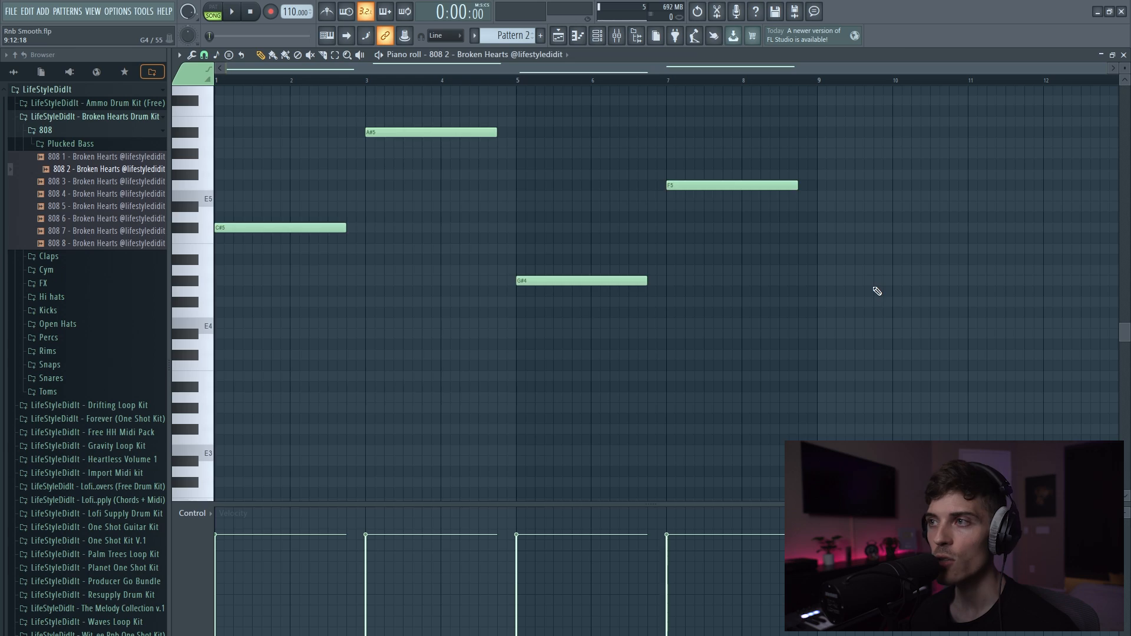
- Play the arrangement with the Final Pad, the 808 pattern and the Drum Loop together
scroll(877, 291, up, 1)
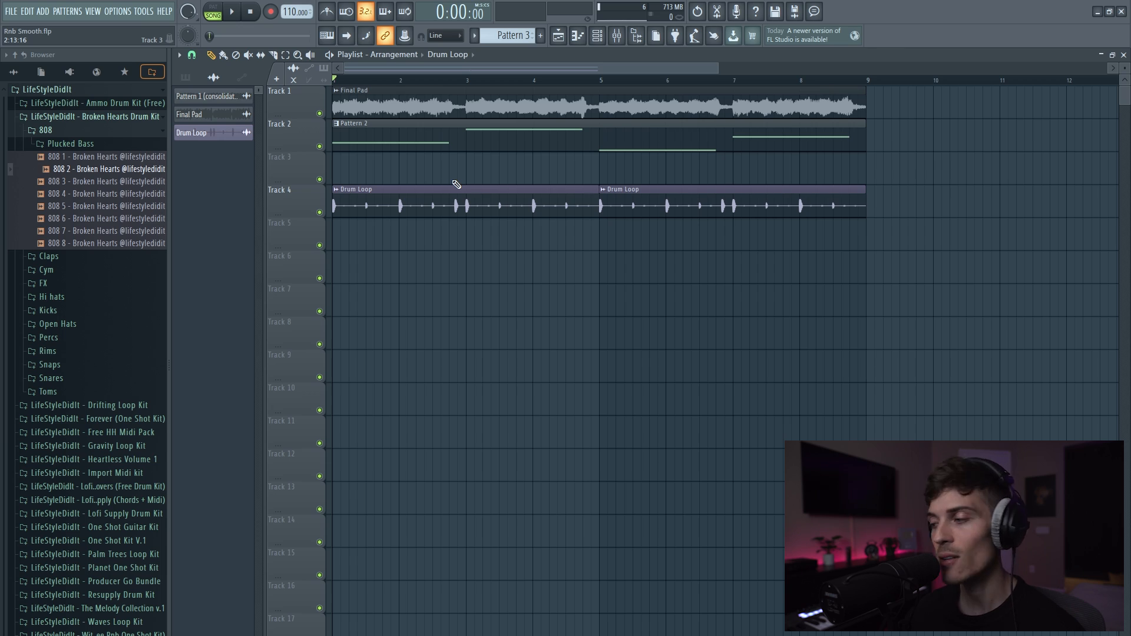
key(space)
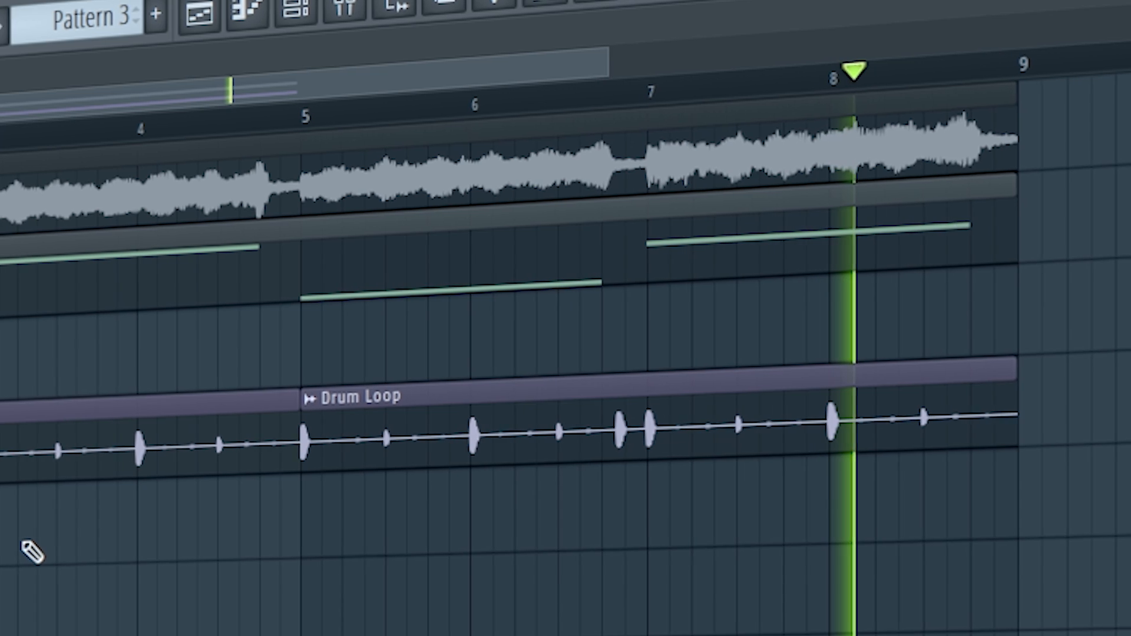
key(space)
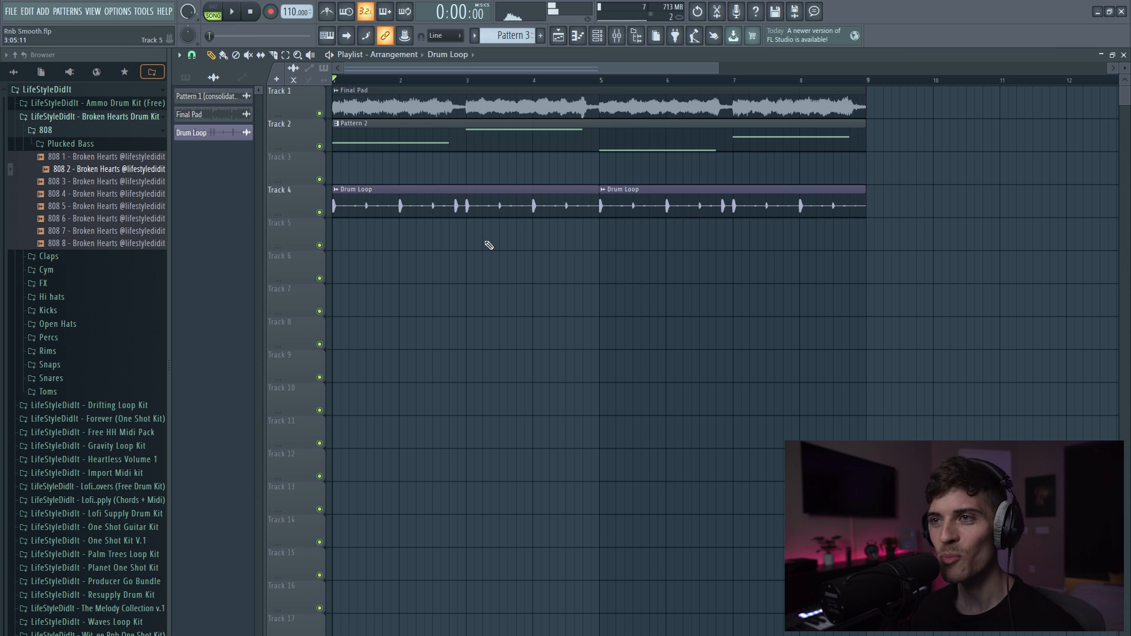
- Open the HH channel's piano roll in Pattern 3 and set its snap to 1/3 step
click(601, 40)
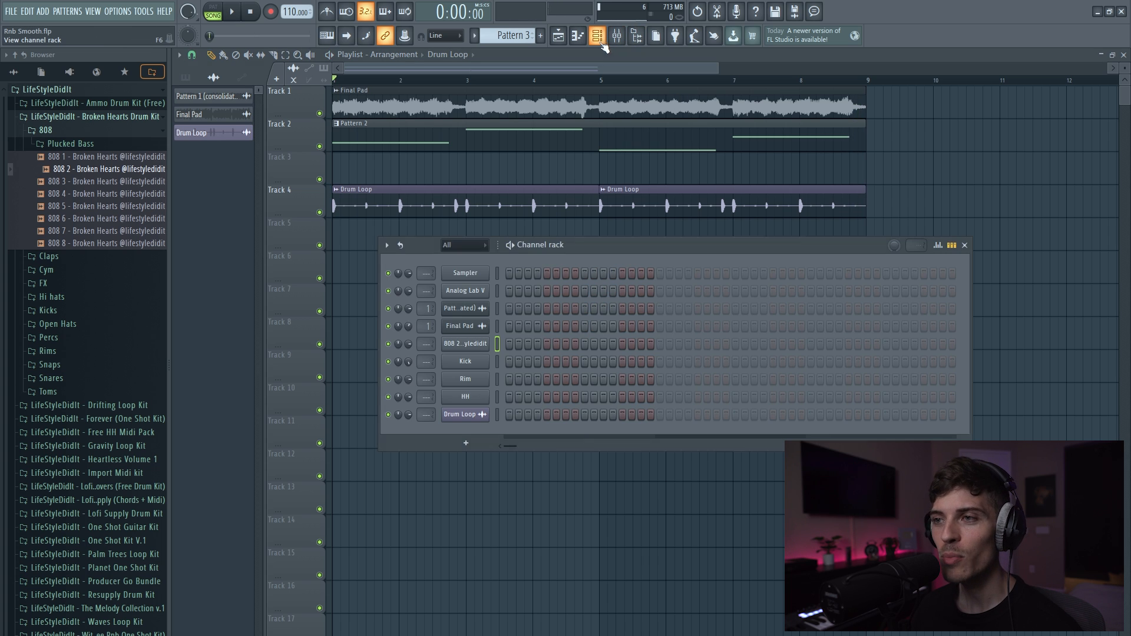
right_click(475, 397)
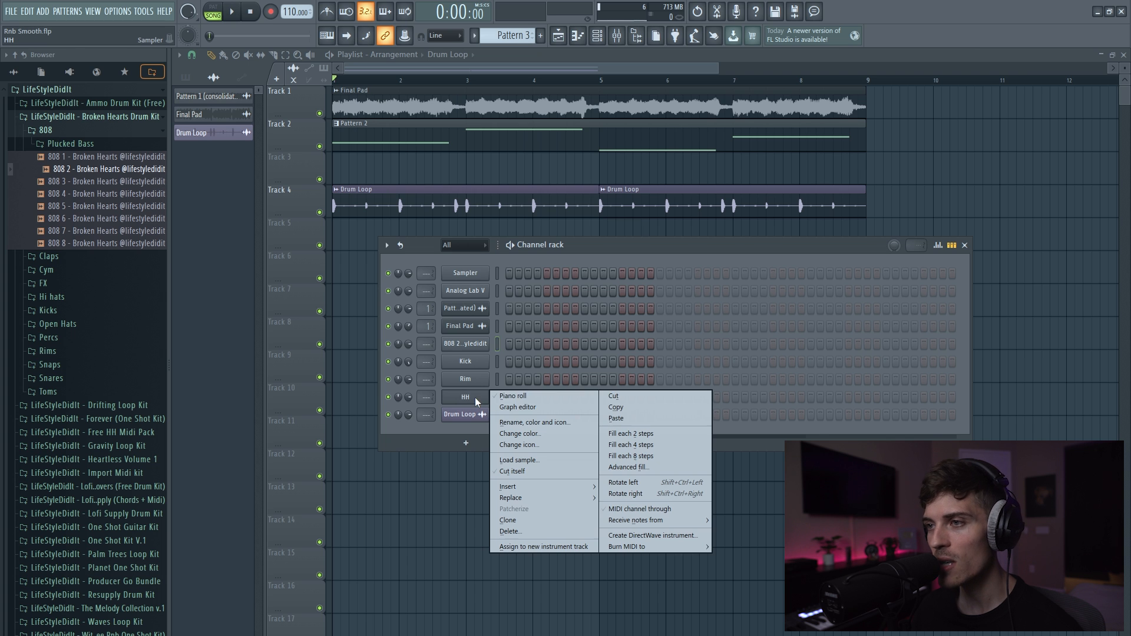
click(514, 397)
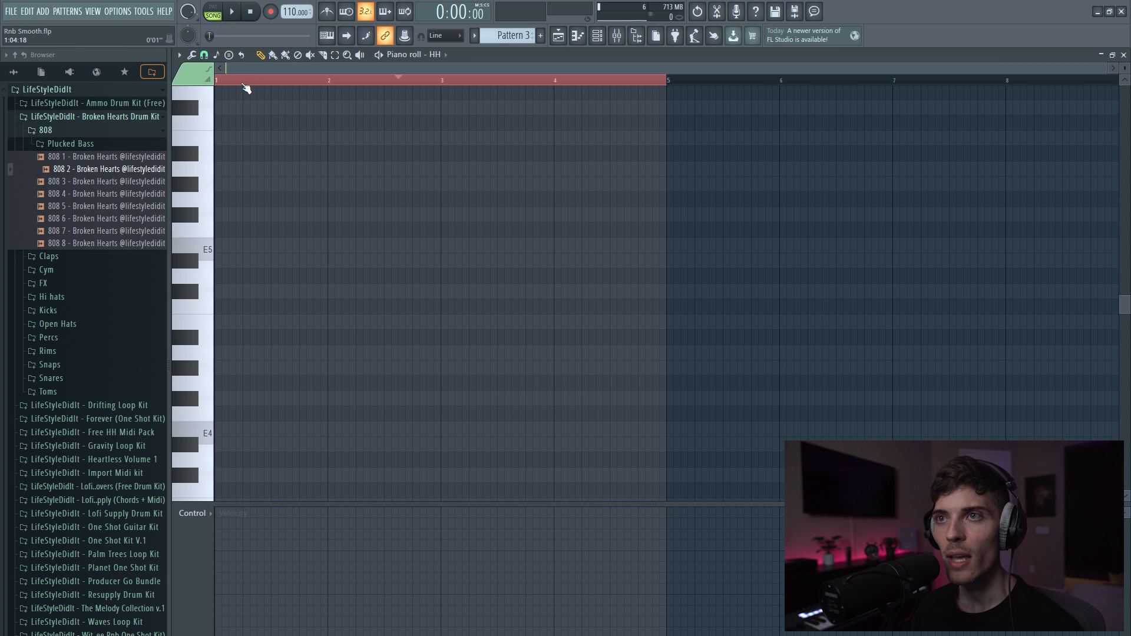
click(204, 55)
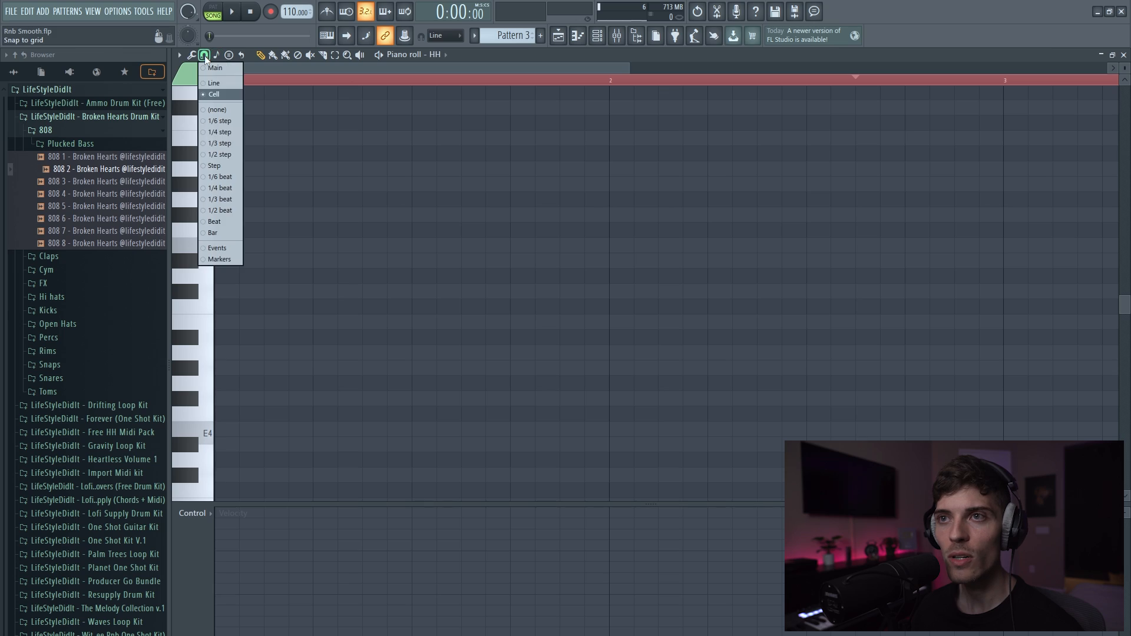
click(228, 144)
- Draw three consecutive, equally long C5 hi-hat notes that fill the first half of bar 1
click(219, 310)
scroll(250, 70, up, 4)
drag(204, 58, 112, 135)
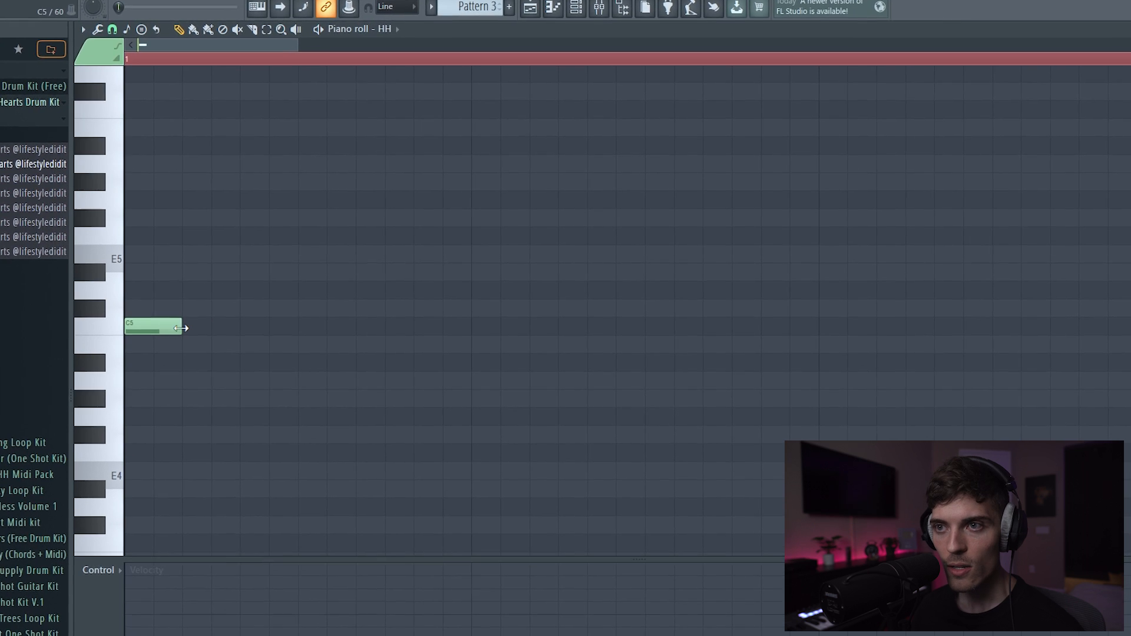
drag(214, 322, 222, 350)
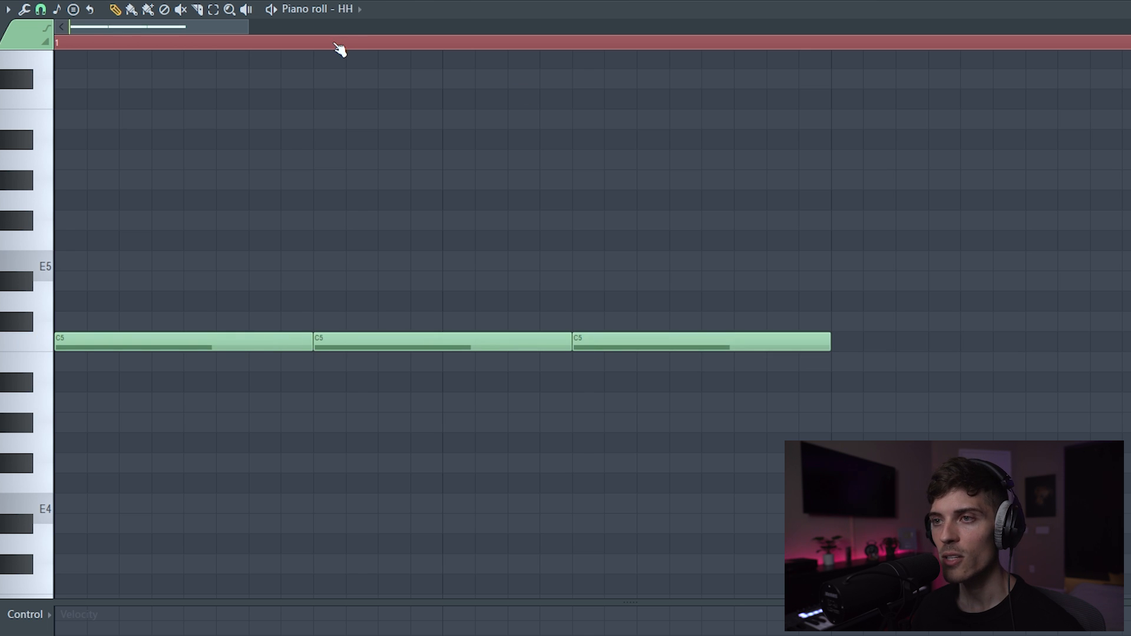
scroll(337, 46, down, 10)
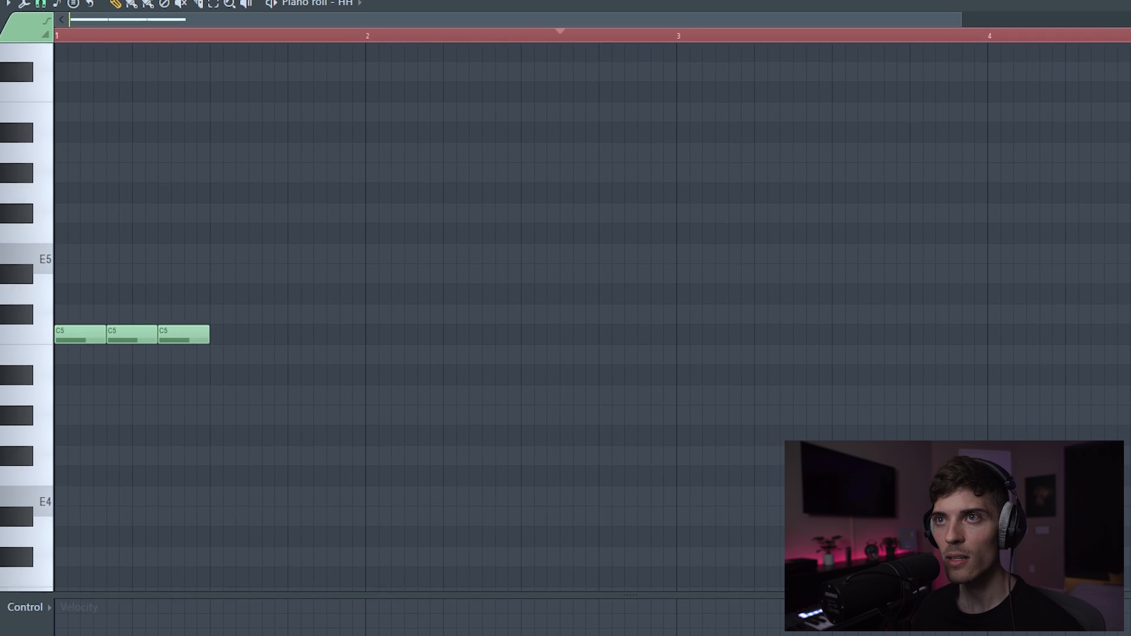
- Lower the second hi-hat note's velocity and duplicate the three-note group to fill bar 1
key(space)
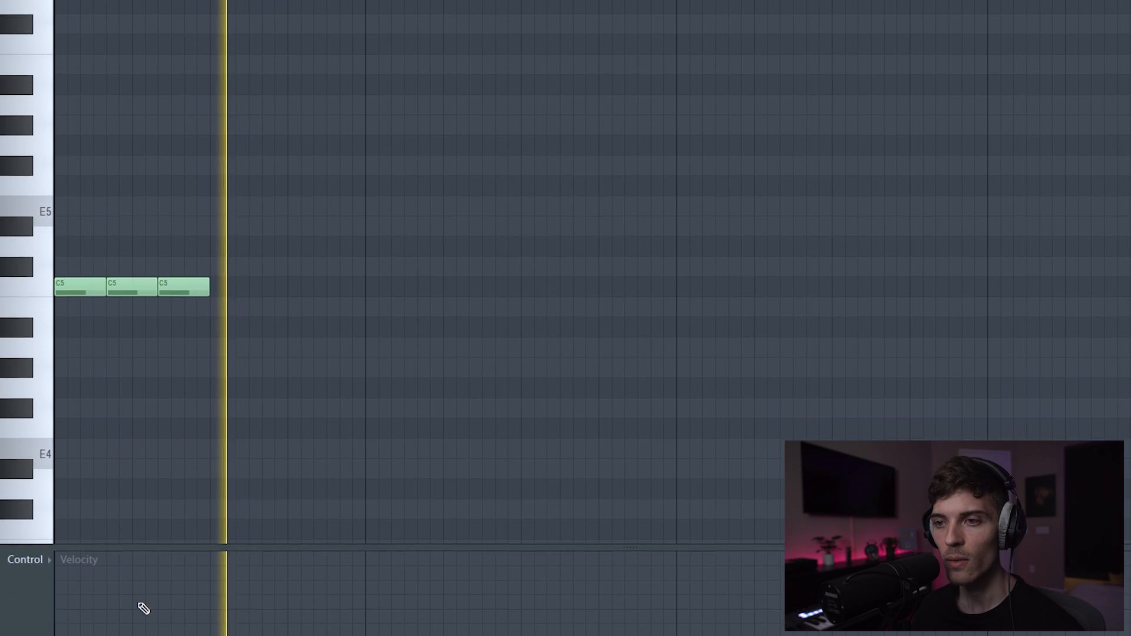
key(space)
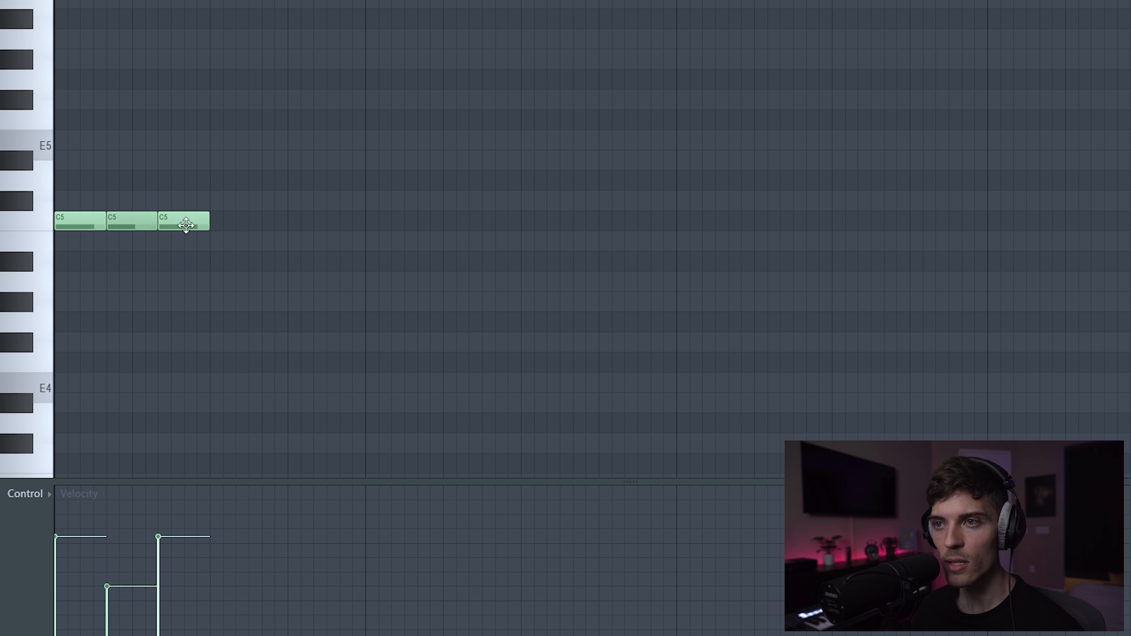
drag(84, 223, 226, 238)
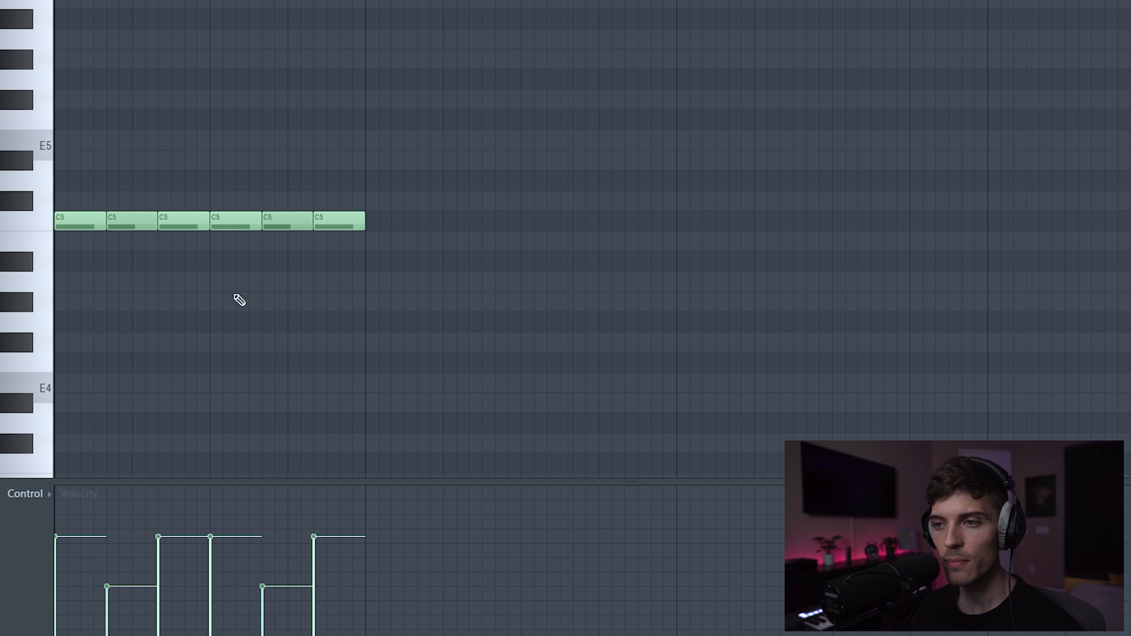
- Raise the fourth hi-hat note's velocity above the others and play the pattern to check the groove
key(space)
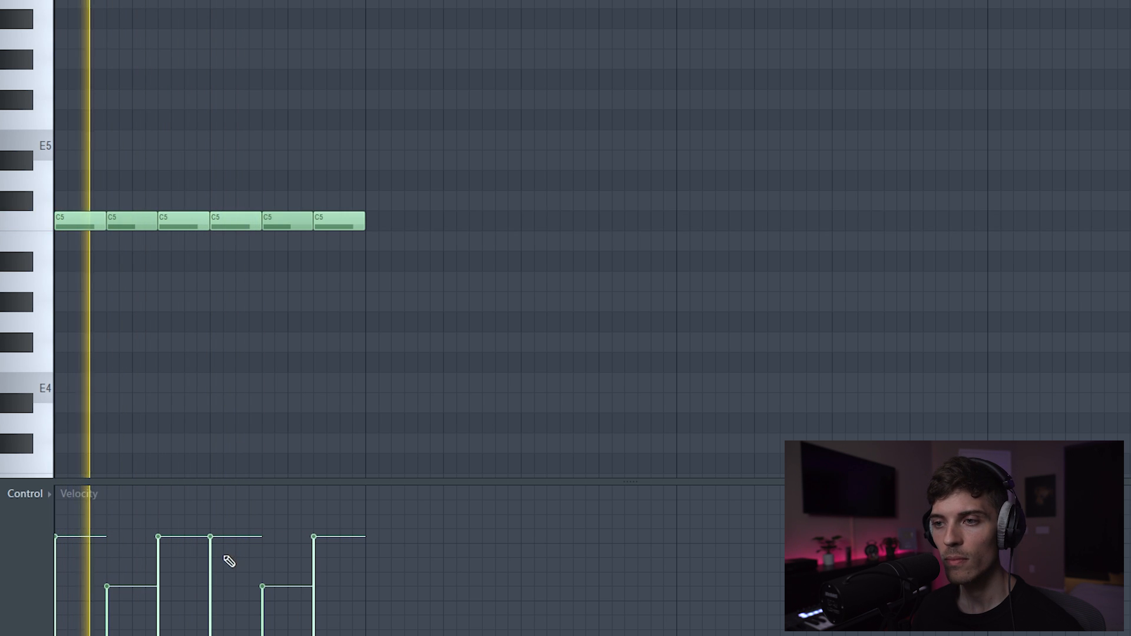
key(space)
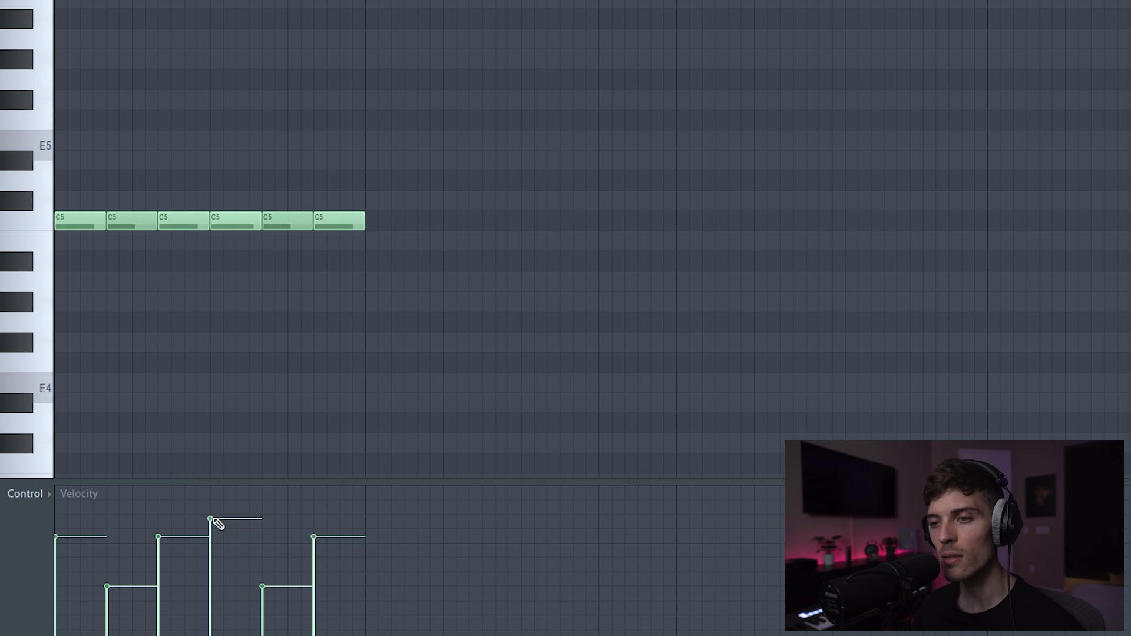
key(space)
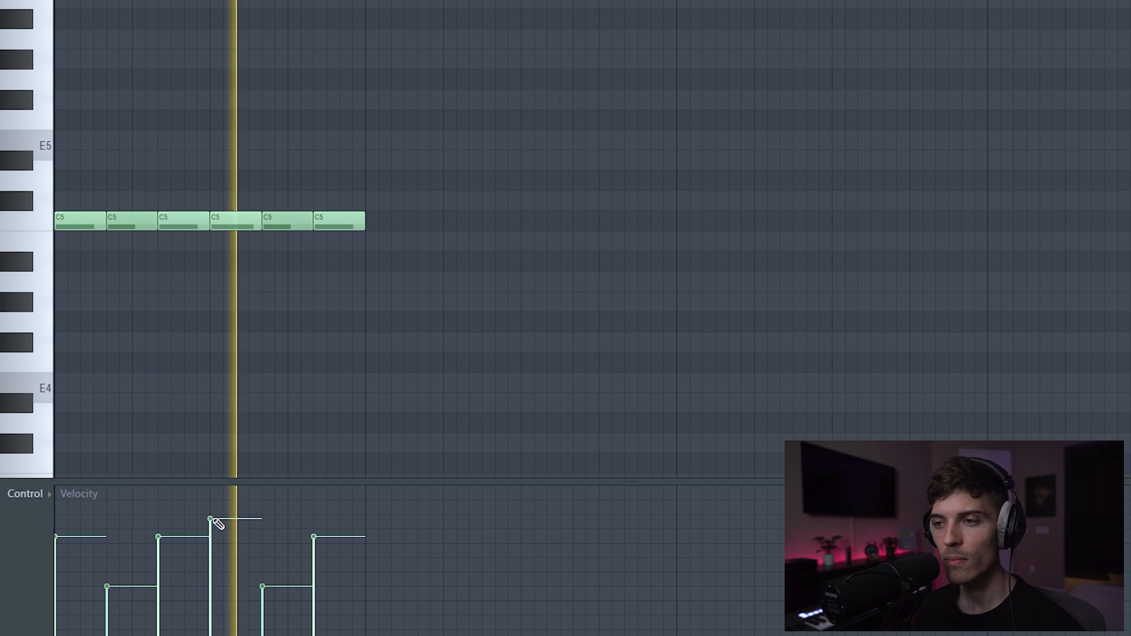
- Duplicate the one-bar hi-hat pattern until it fills all four bars of Pattern 3
drag(419, 151, 27, 292)
drag(79, 217, 391, 240)
drag(692, 265, 725, 213)
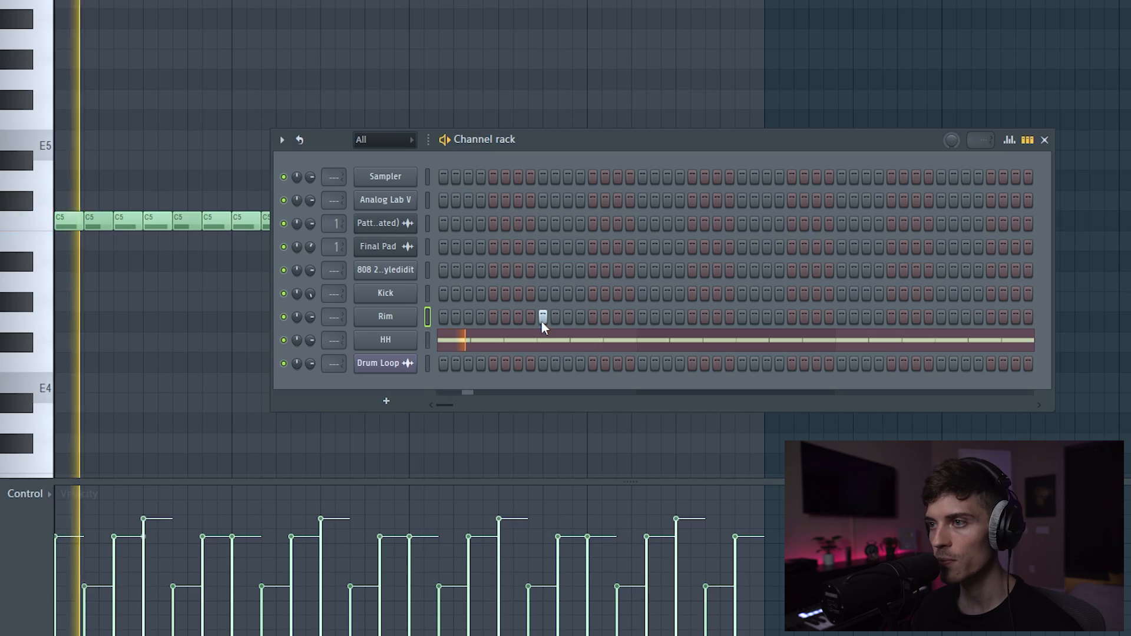
- Add rim hits on steps 25 and 41 and a kick on step 17, checking the drums in playback
click(742, 318)
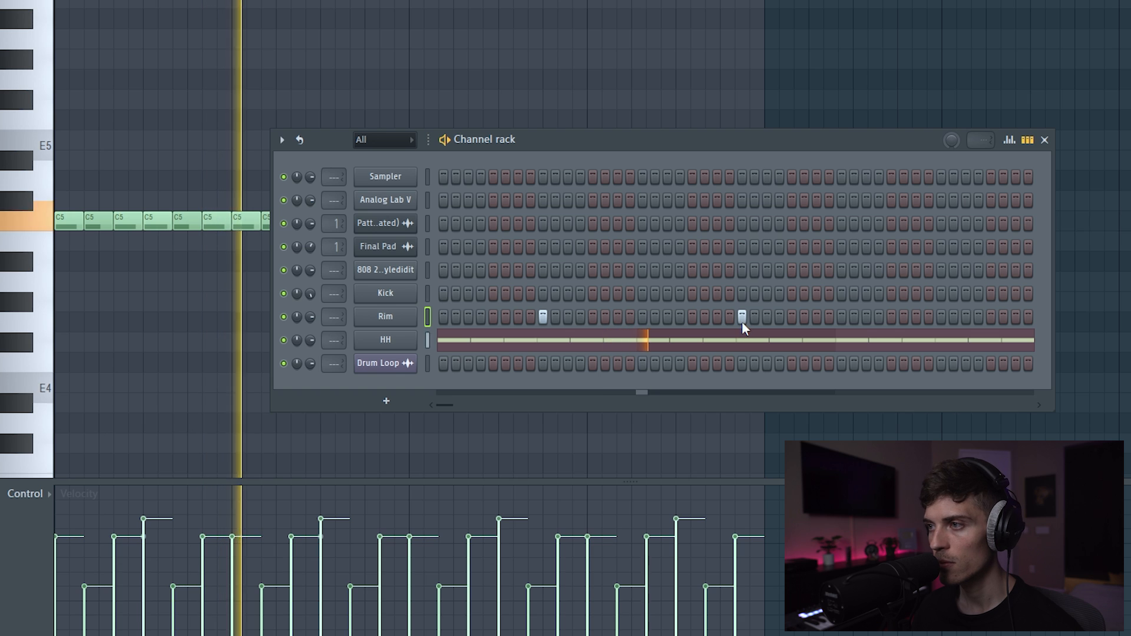
click(941, 319)
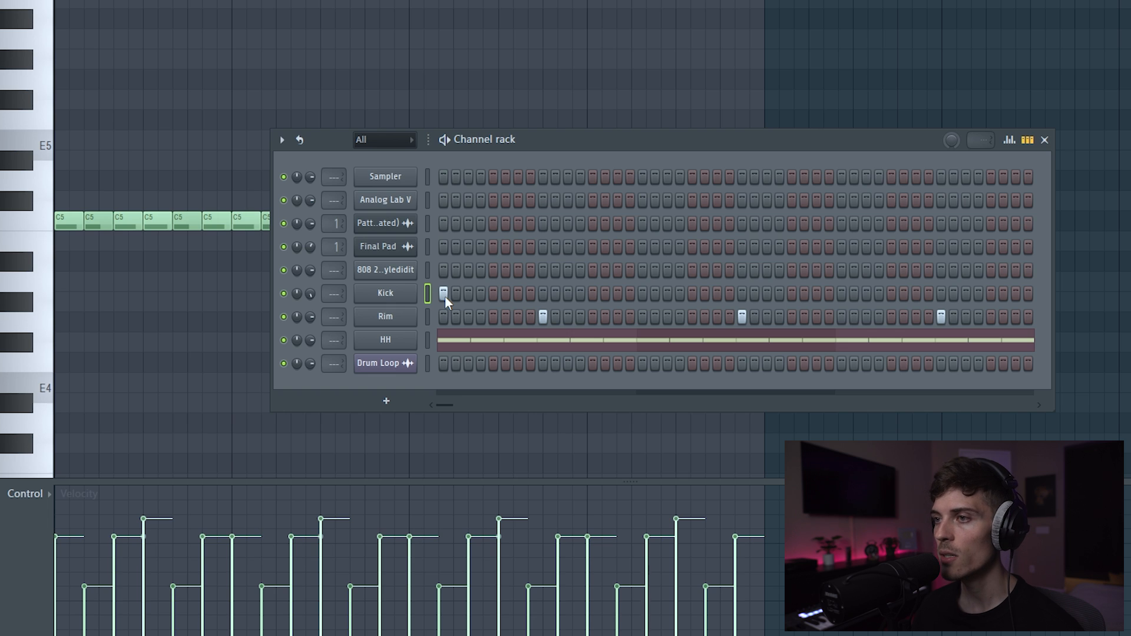
key(space)
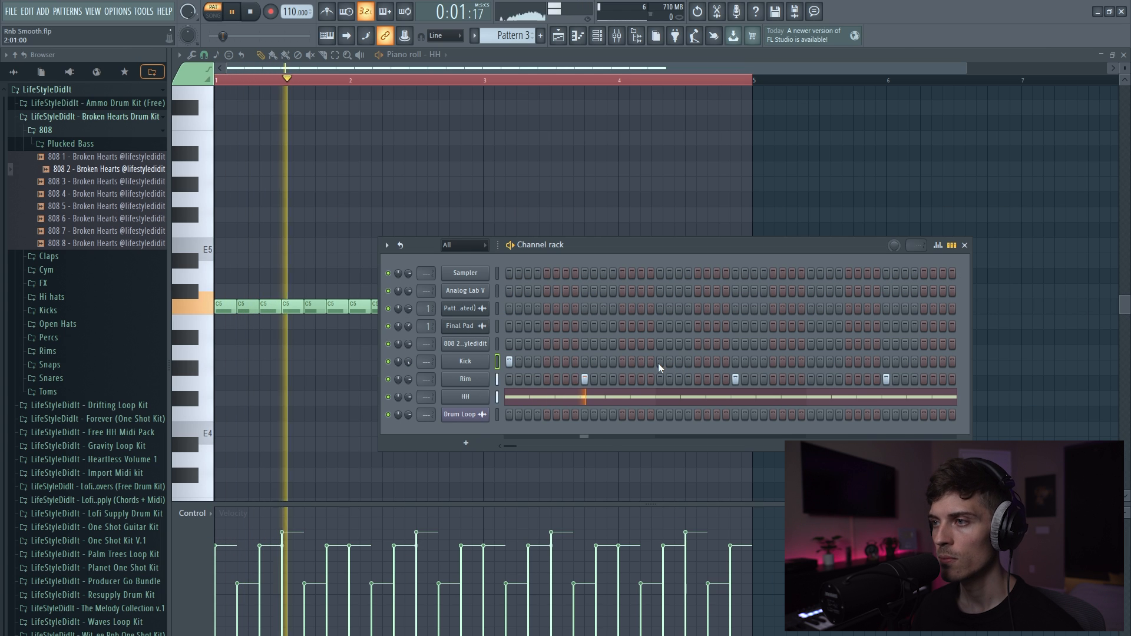
click(660, 361)
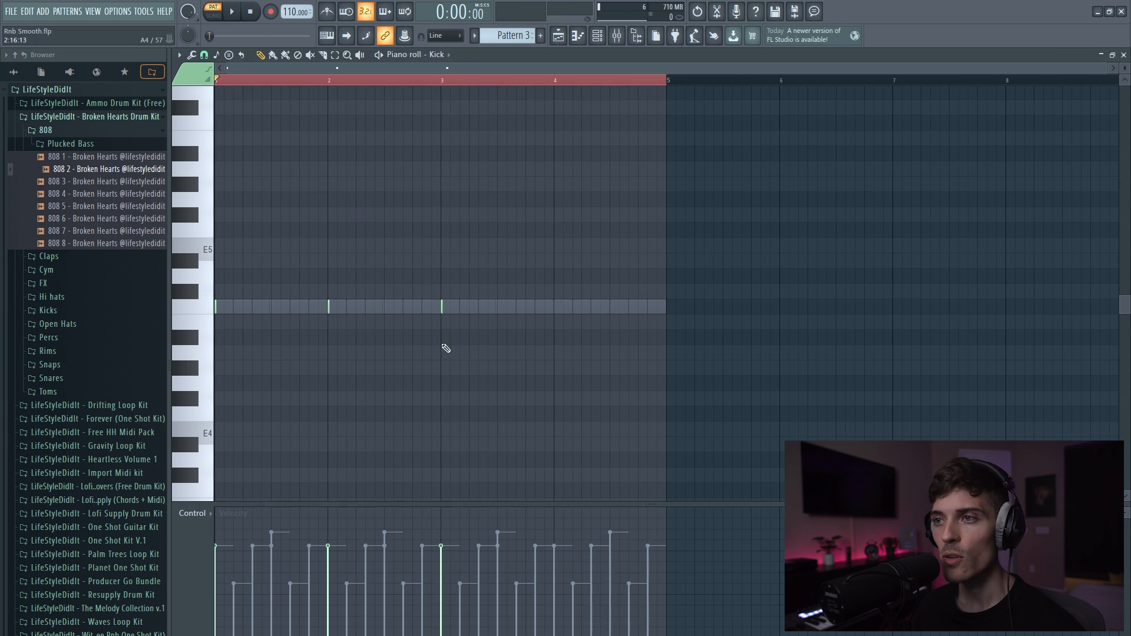
- Add an extra C5 kick one hi-hat note before bar 3, check it in playback, and review the snap setting
drag(414, 286, 509, 344)
click(480, 367)
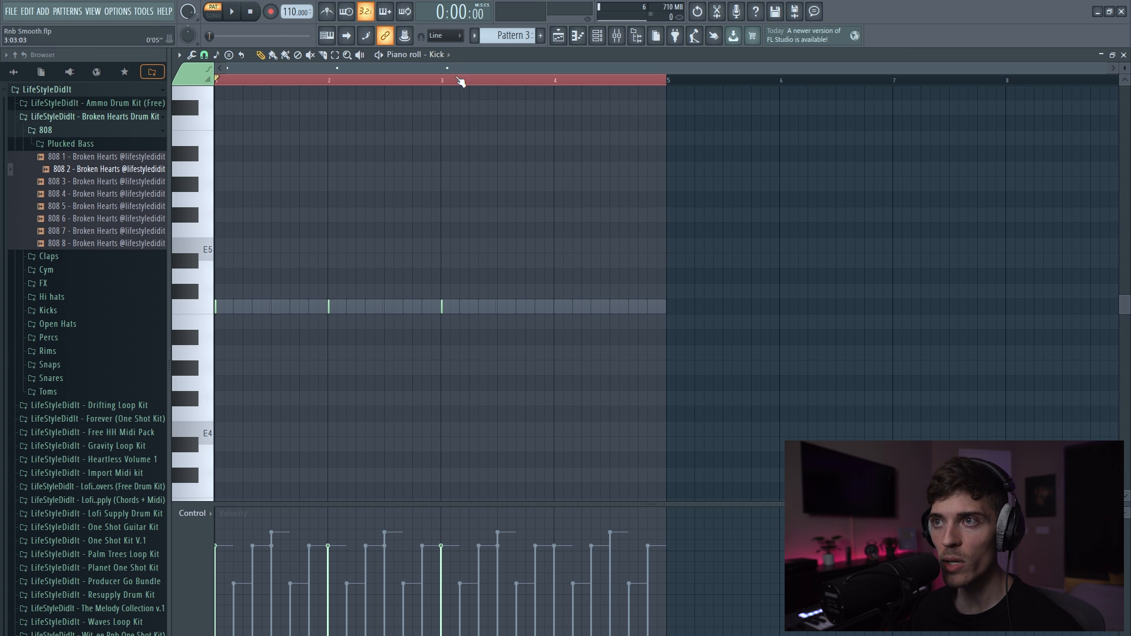
scroll(446, 82, up, 3)
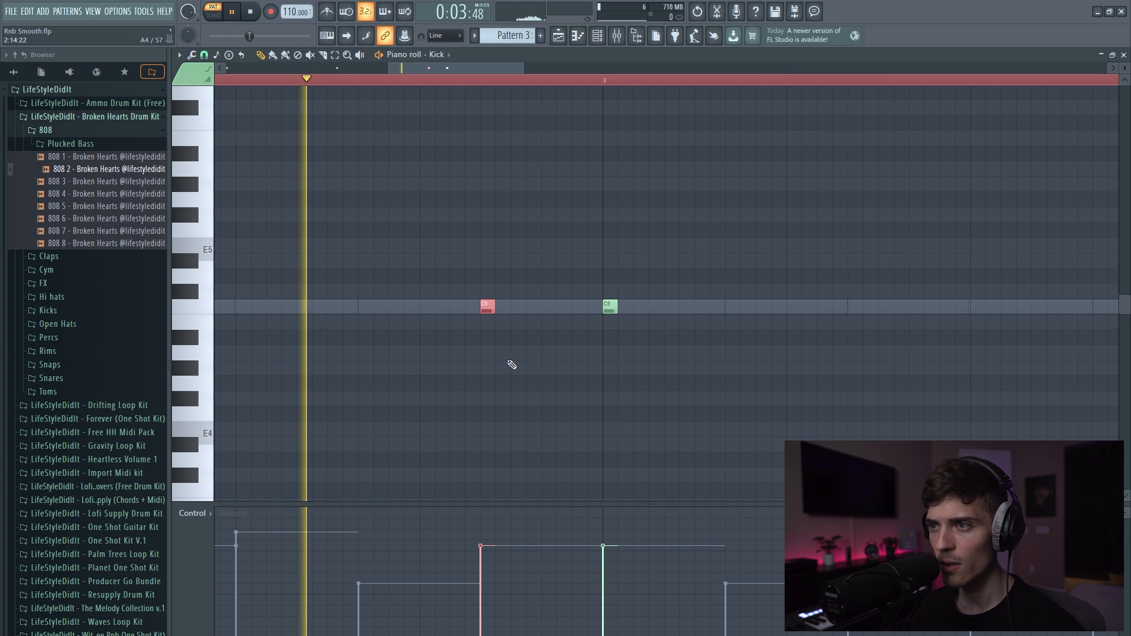
key(space)
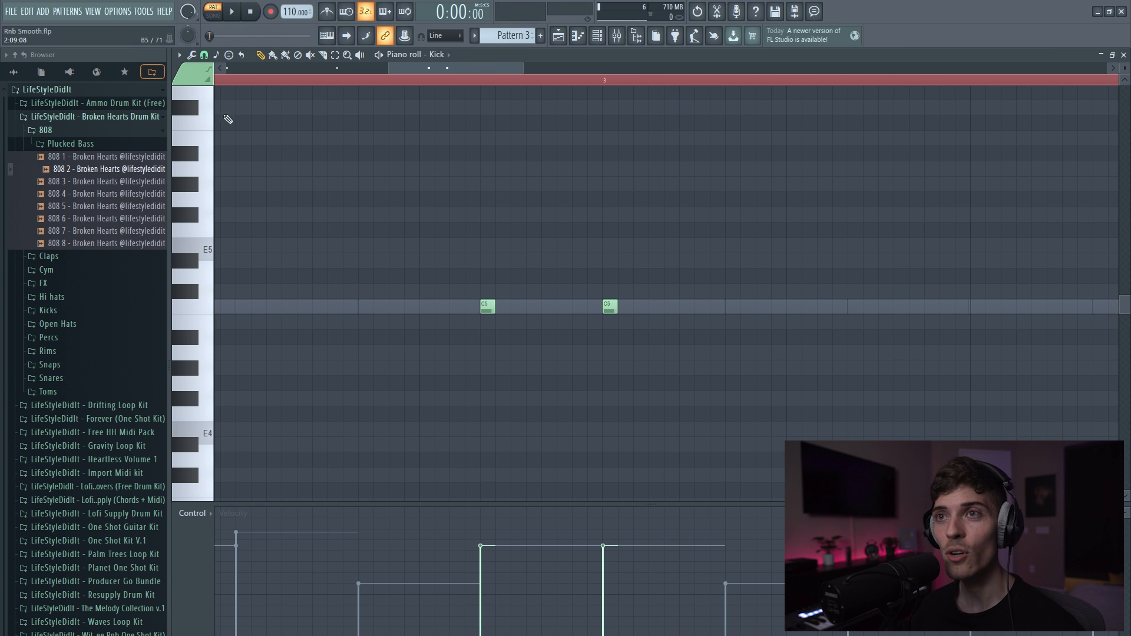
click(204, 55)
click(316, 167)
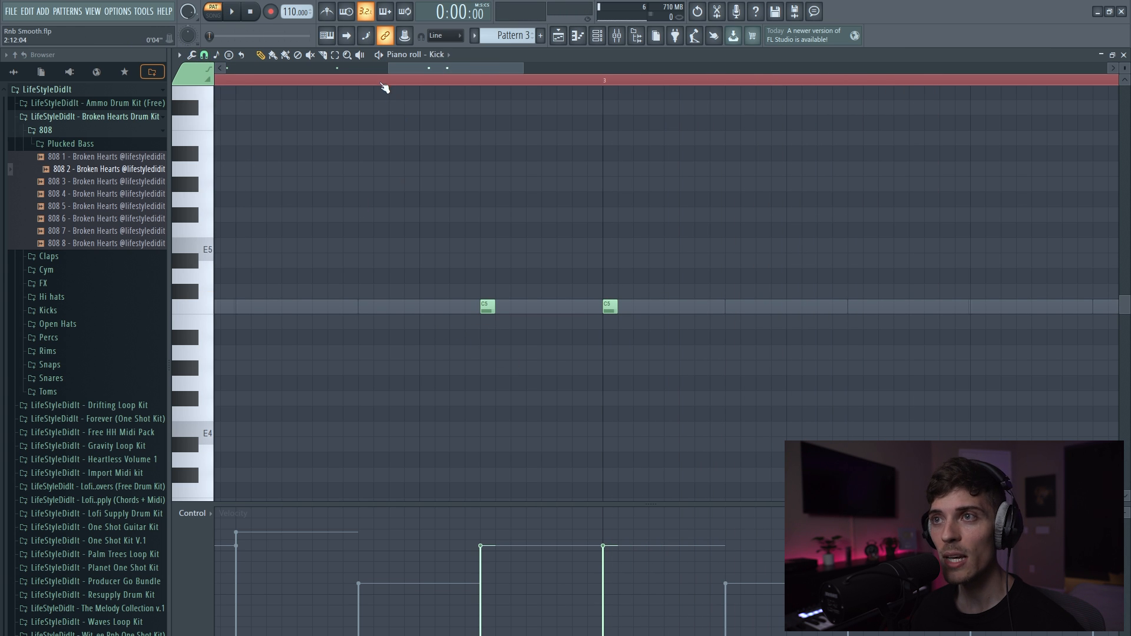
scroll(378, 82, down, 4)
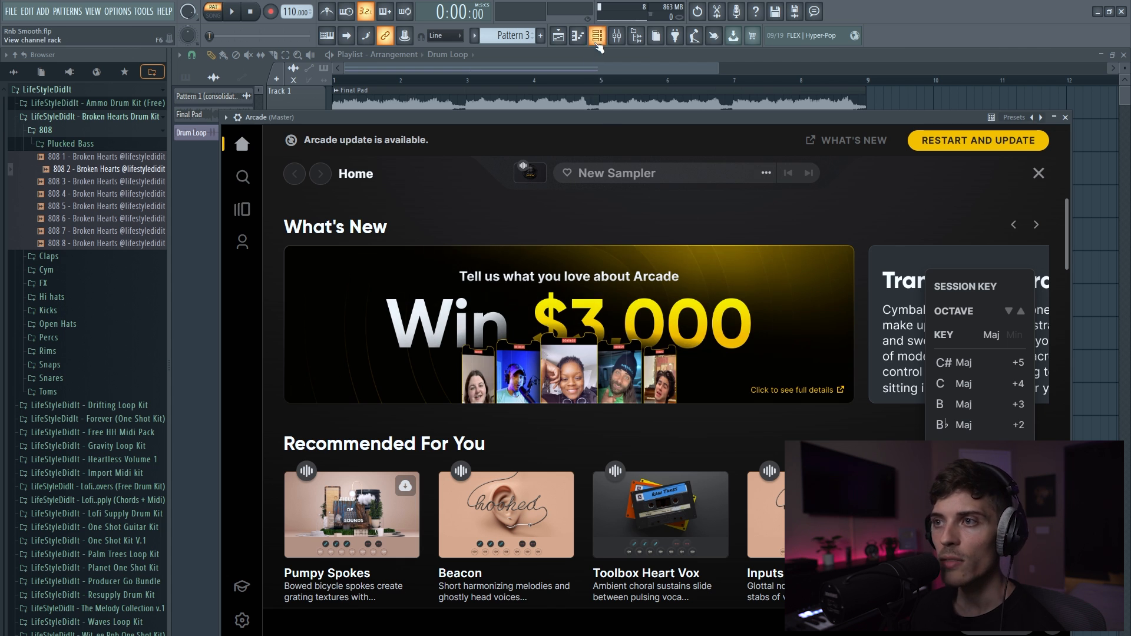
- Route the Arcade channel to mixer Insert 2 and load the saved Arcade mixer track state on it
click(597, 44)
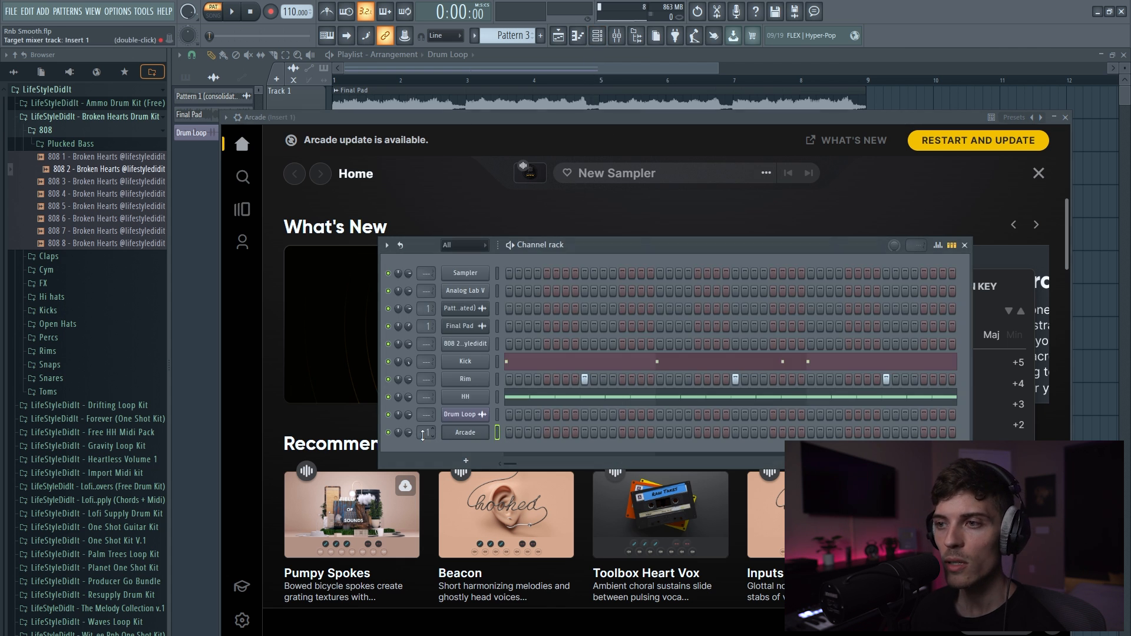
click(616, 37)
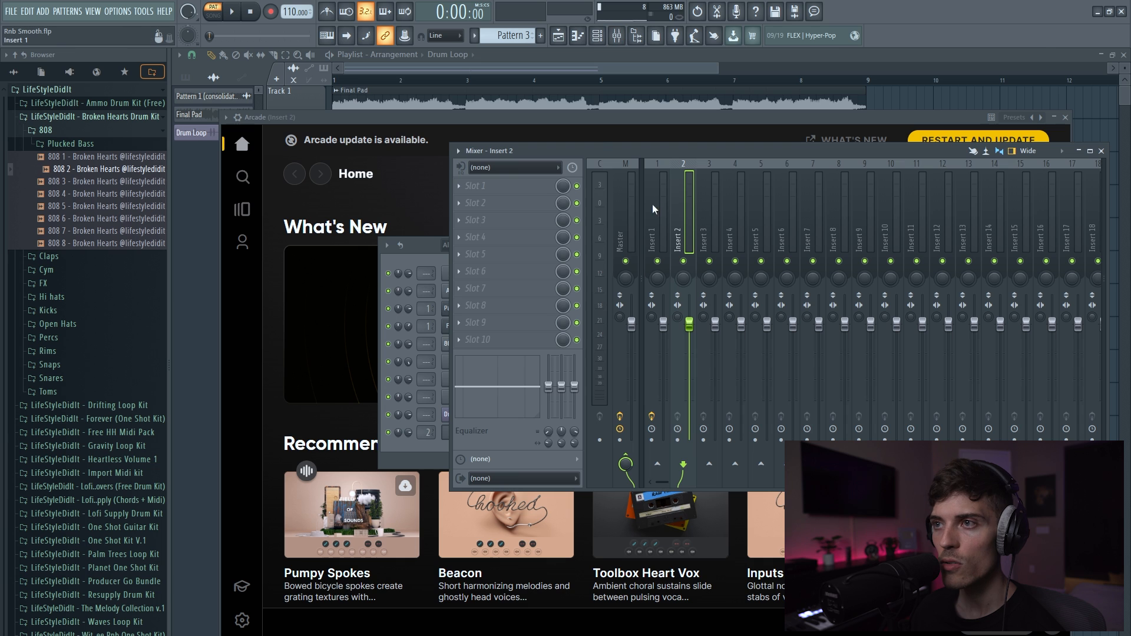
right_click(682, 236)
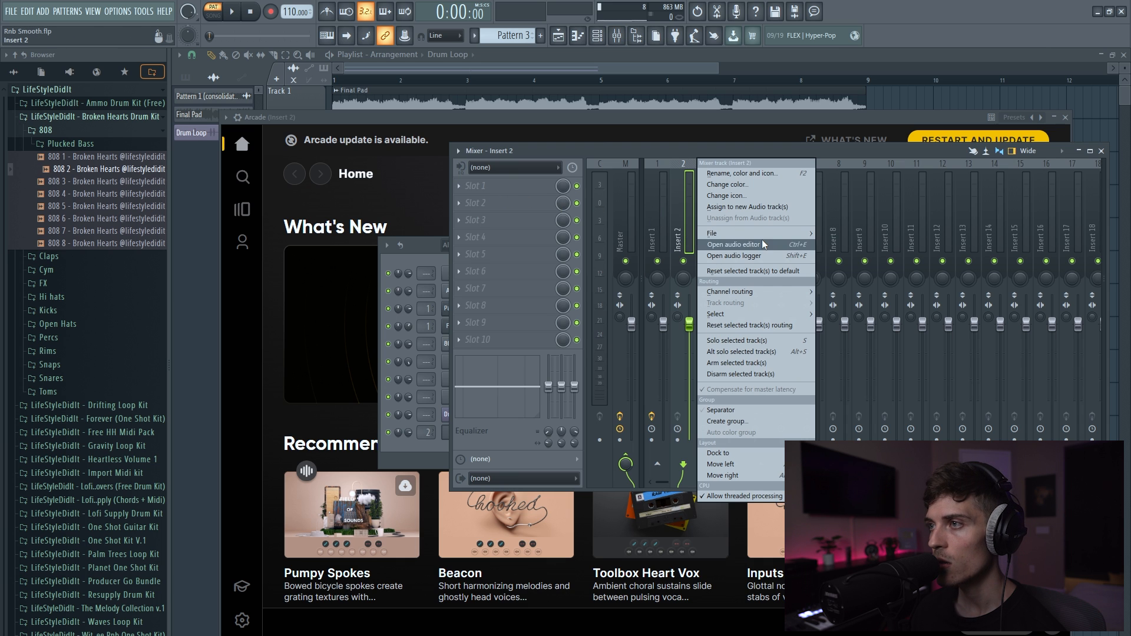
mouse_move(764, 238)
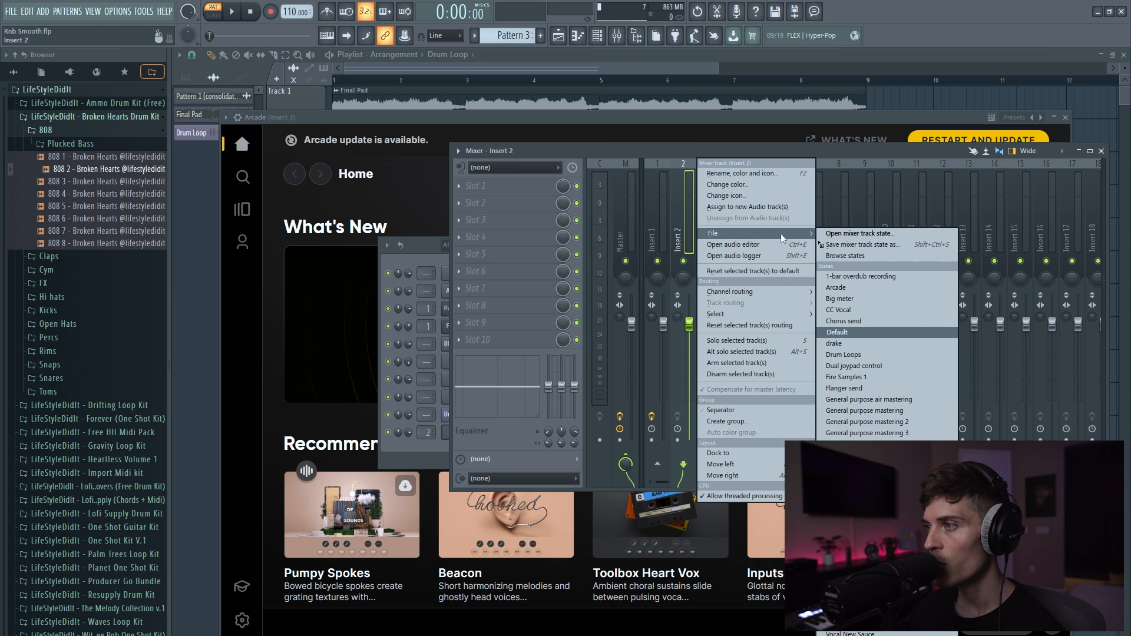
click(857, 289)
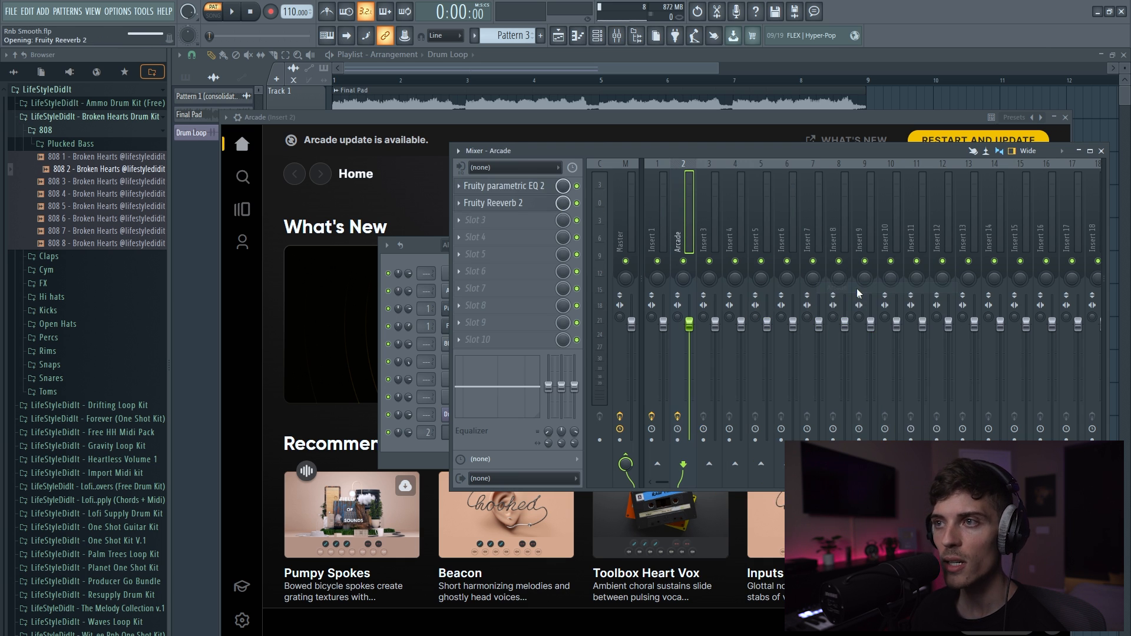
- Review the Fruity parametric EQ 2 and Fruity Reeverb 2 settings on the Arcade mixer track
click(466, 185)
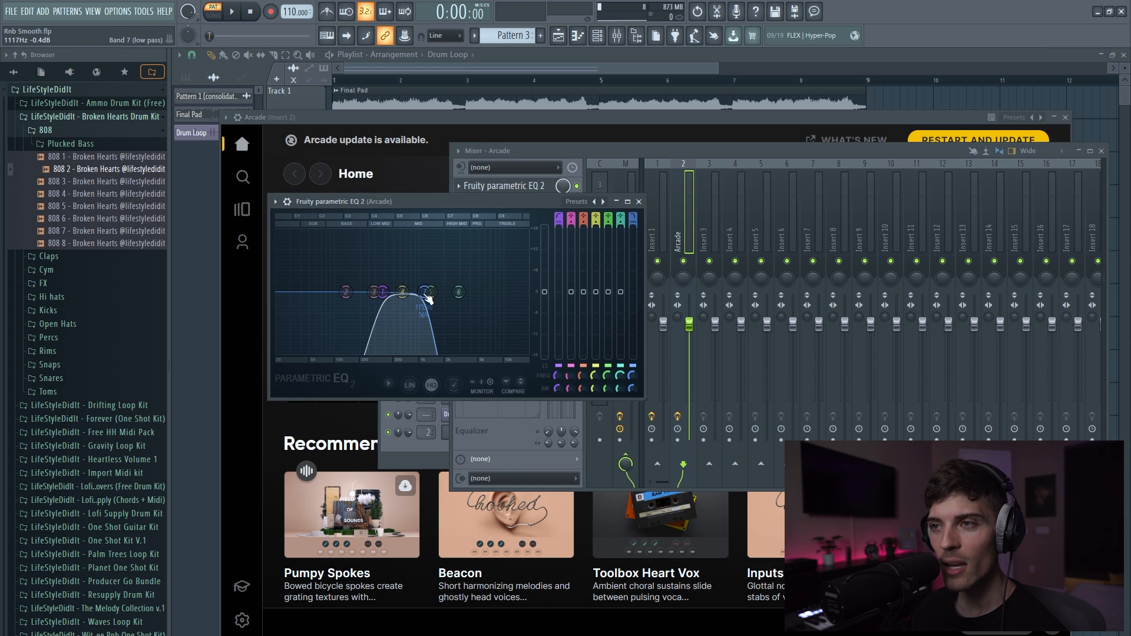
click(639, 201)
click(512, 204)
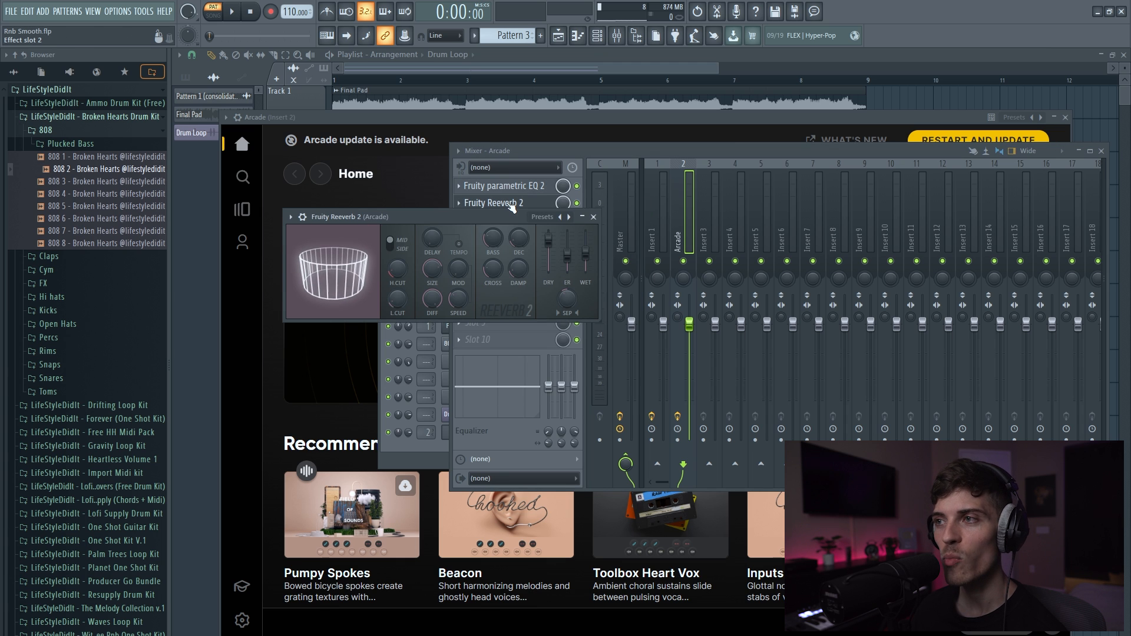
click(593, 217)
click(1101, 152)
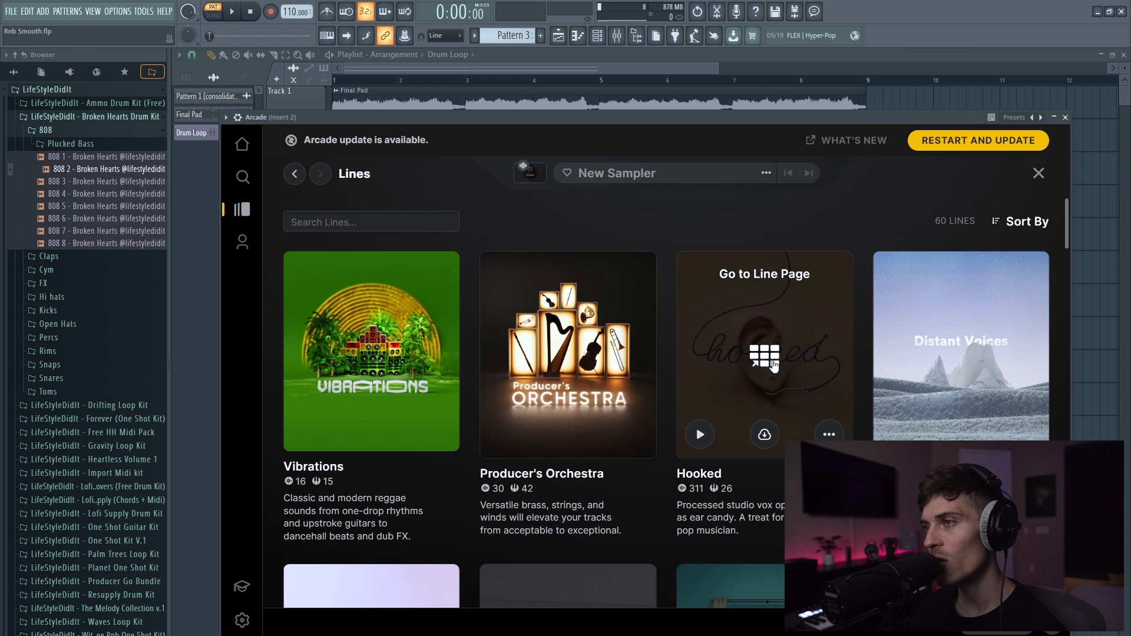
- Open the Hooked line in Arcade and browse its samplers
click(773, 364)
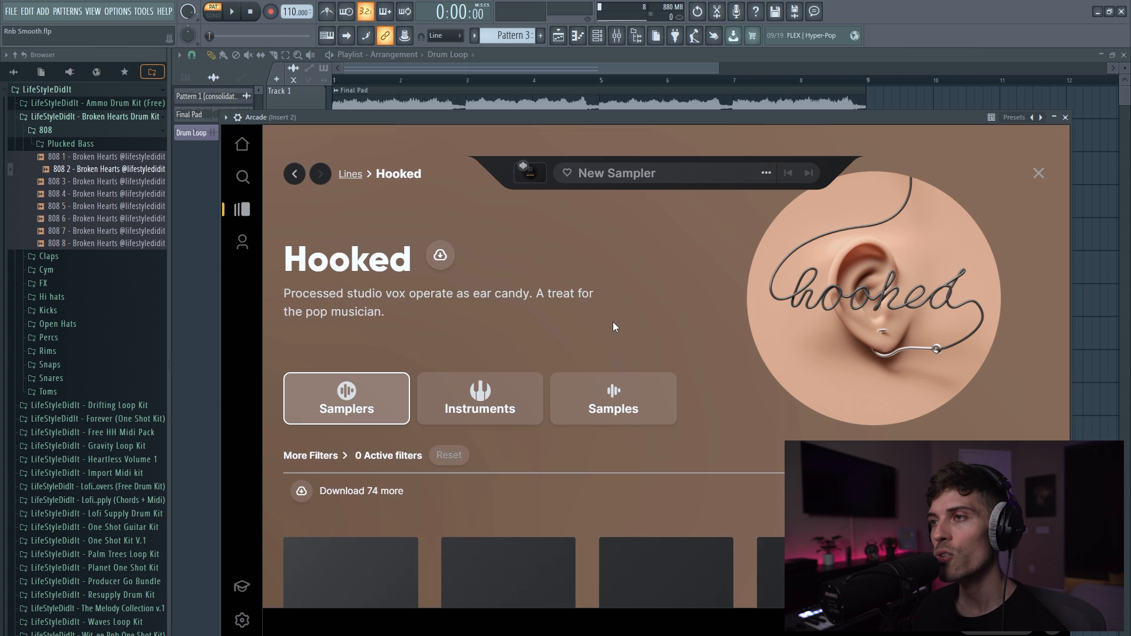
scroll(614, 321, down, 5)
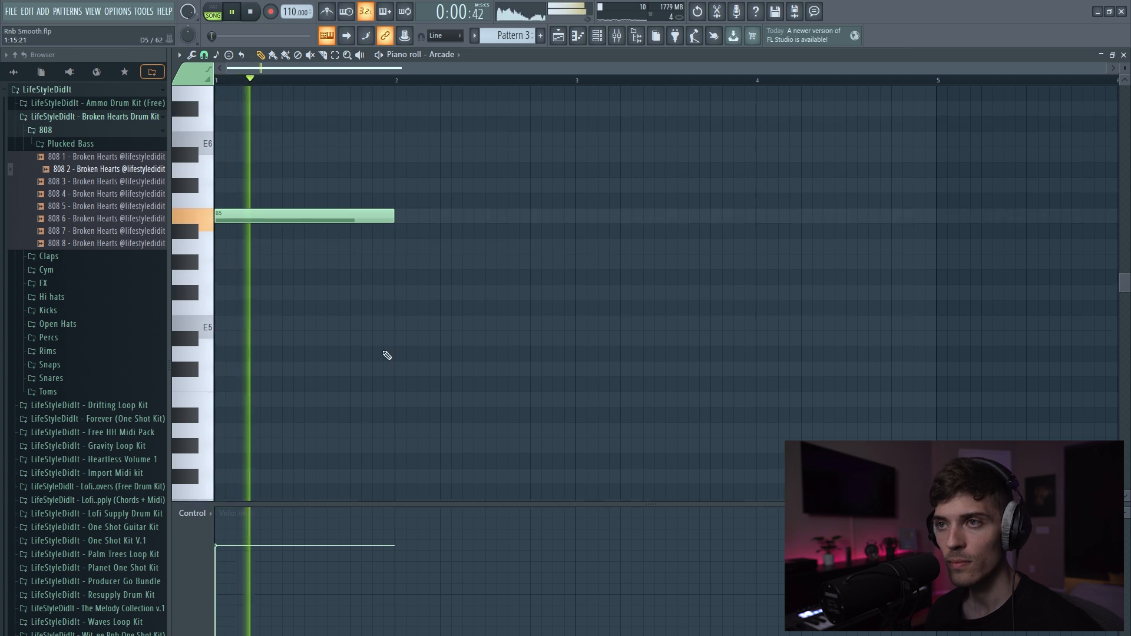
- Add a one-bar B5 note at bar 3 of the Arcade pattern and listen to it with the song
scroll(387, 356, up, 1)
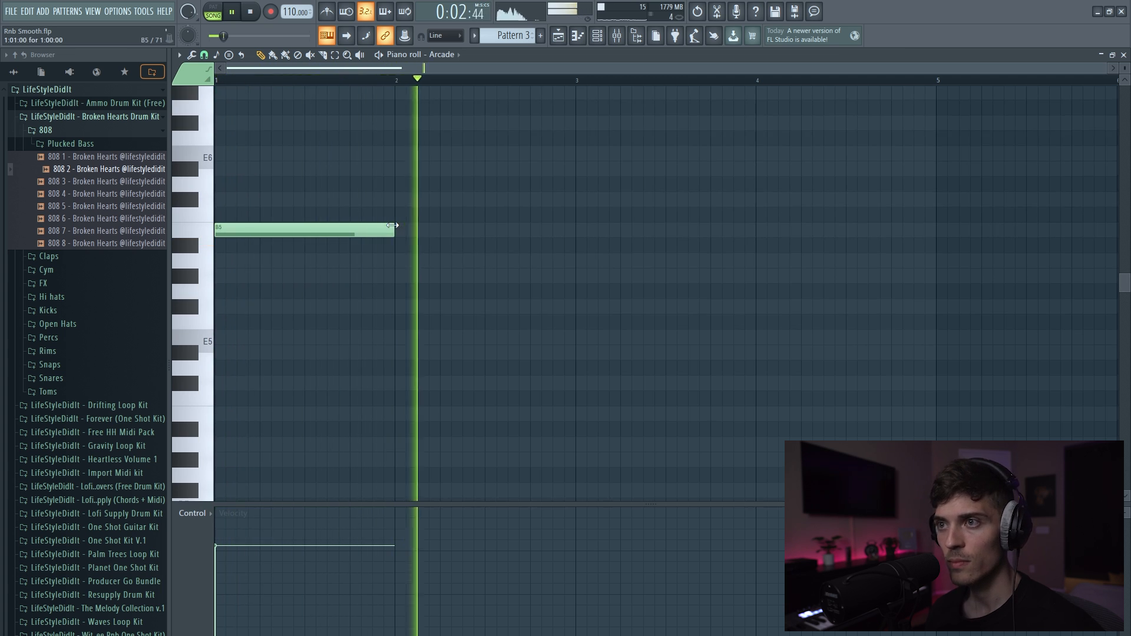
click(582, 230)
scroll(478, 80, down, 1)
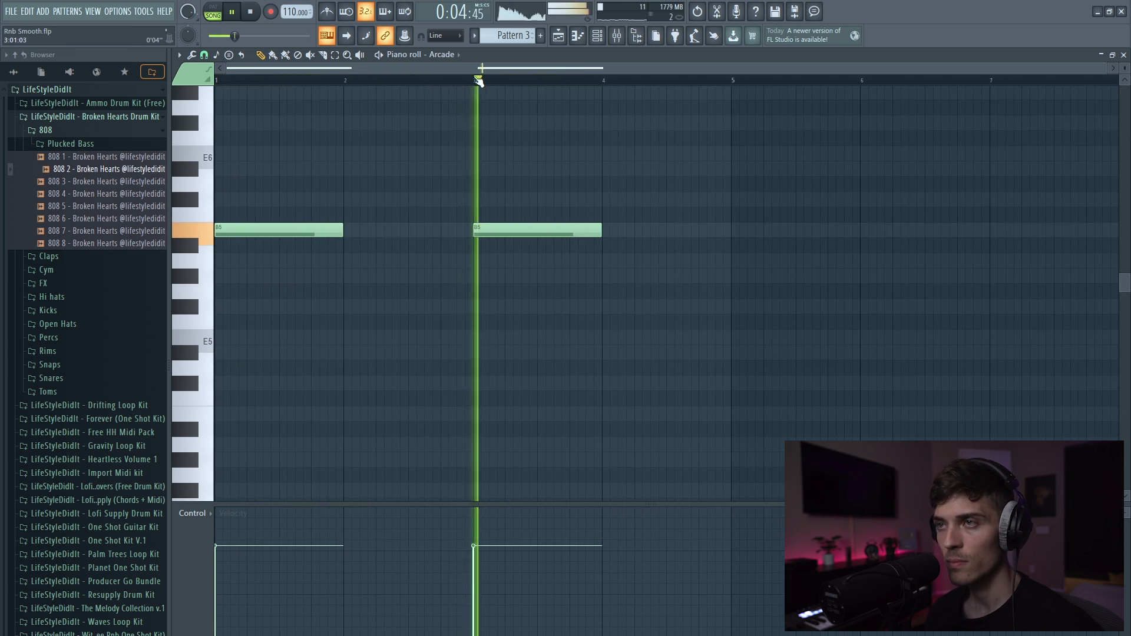
scroll(652, 219, up, 3)
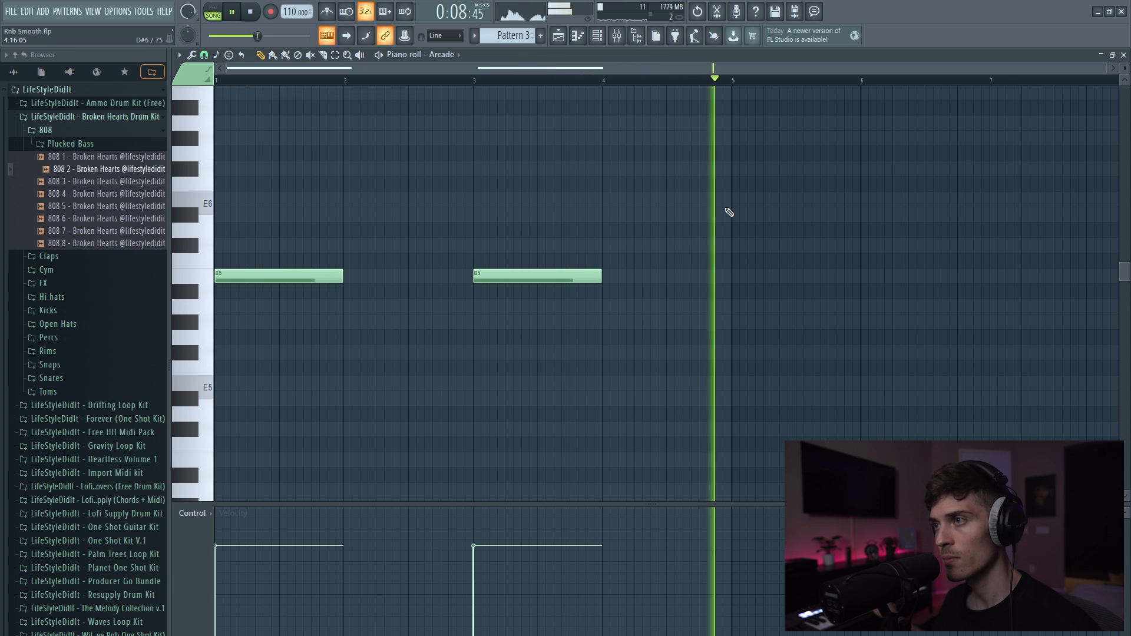
key(space)
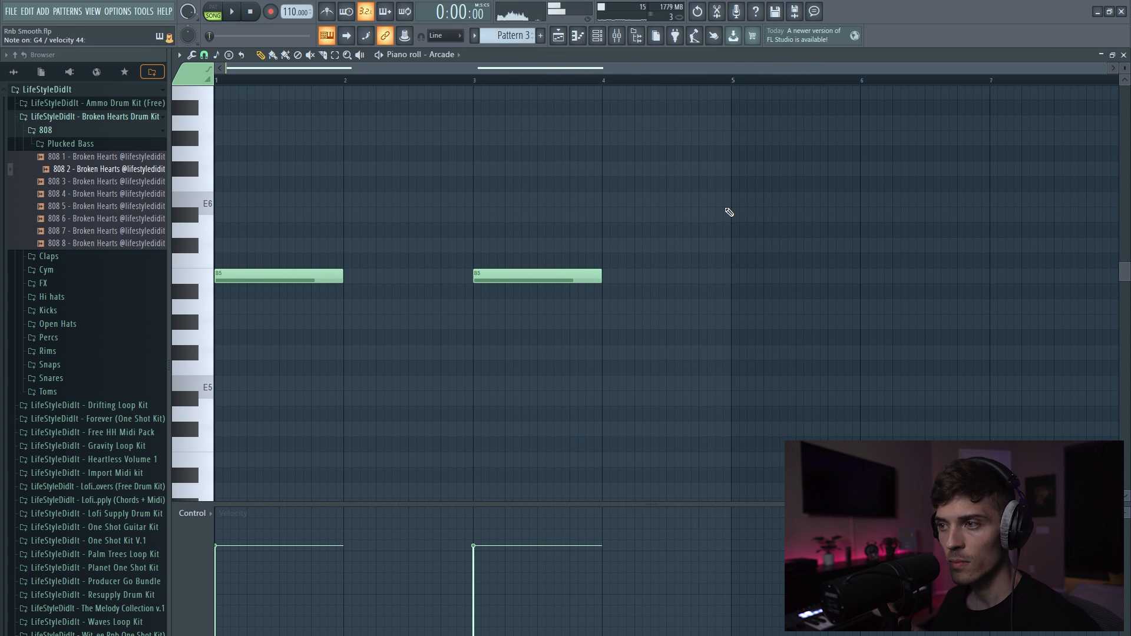
- Add one-bar G4 notes at bars 5 and 7 of the Arcade pattern and check them in playback
scroll(730, 213, down, 9)
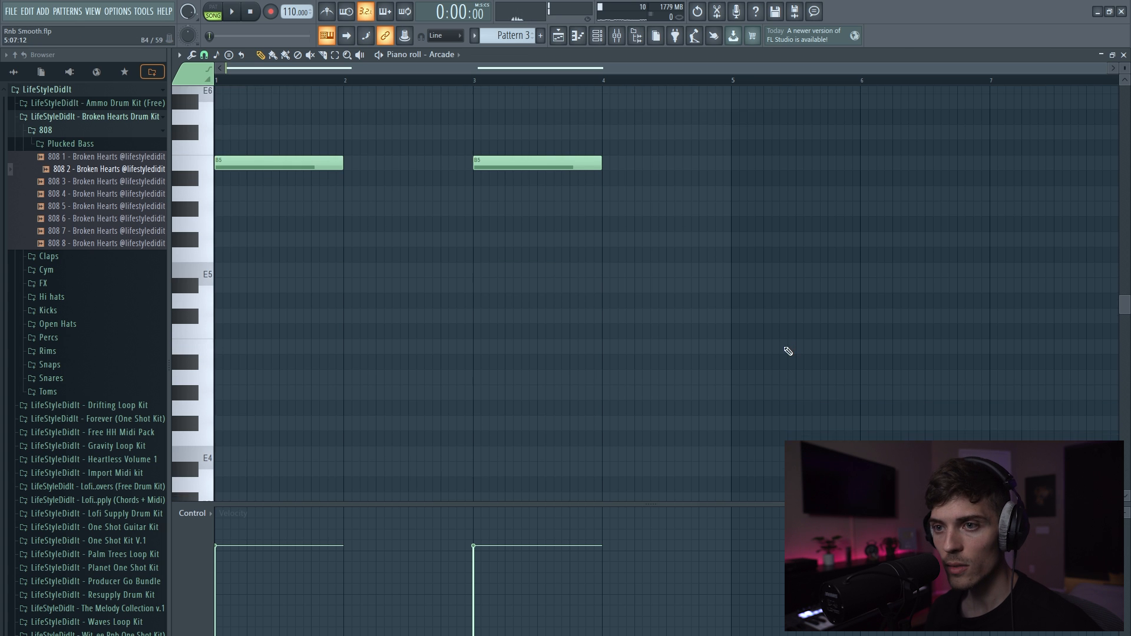
click(733, 383)
key(space)
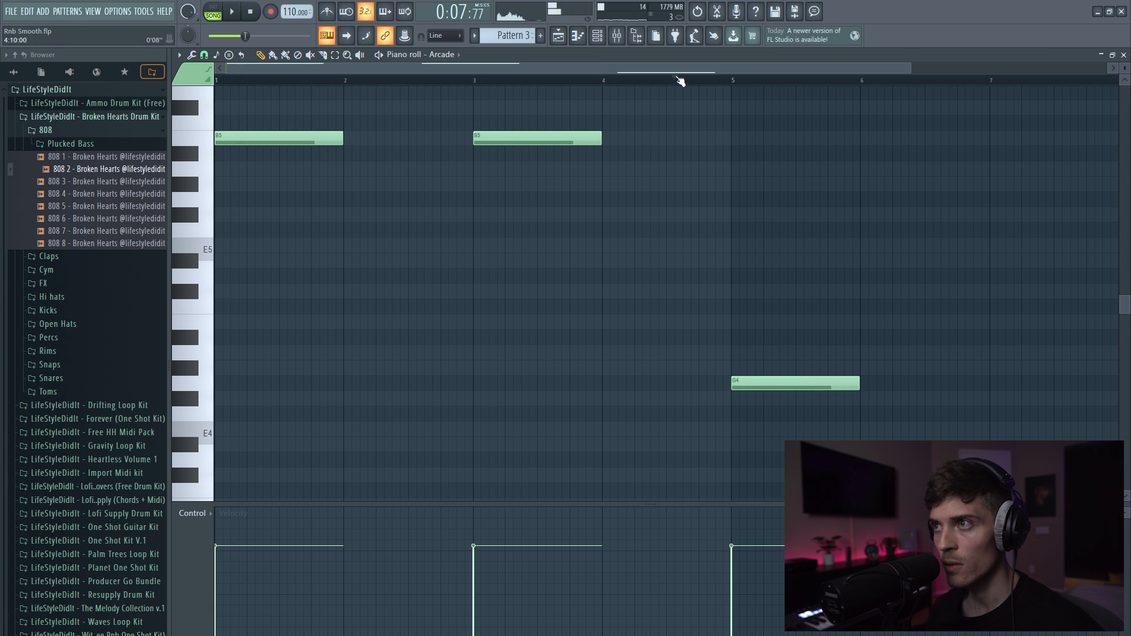
click(677, 82)
scroll(675, 82, down, 1)
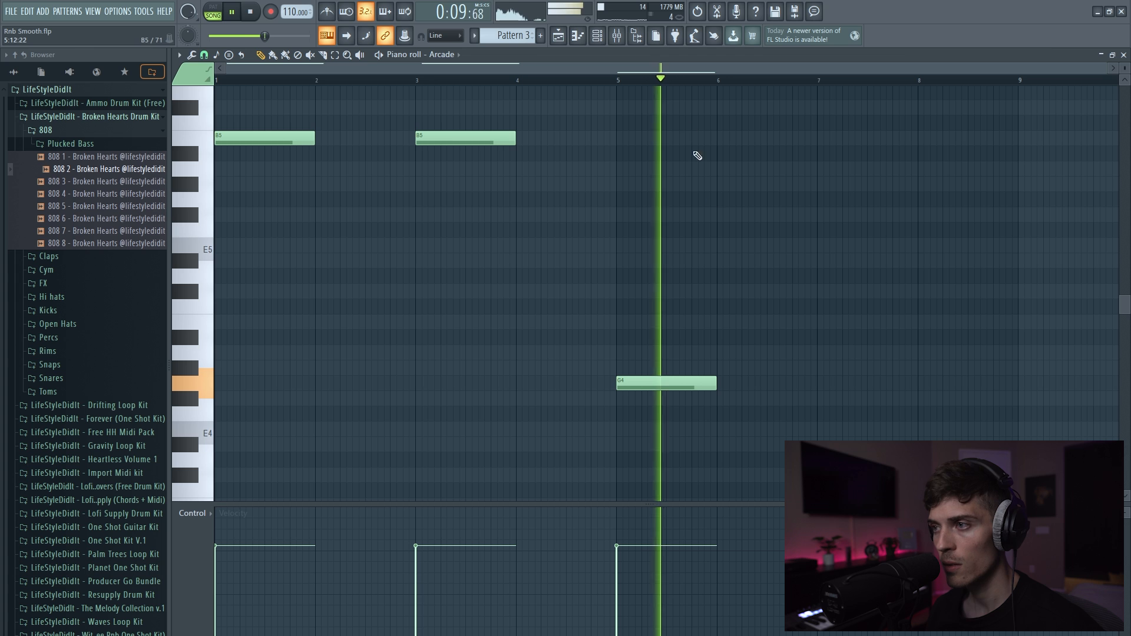
click(833, 383)
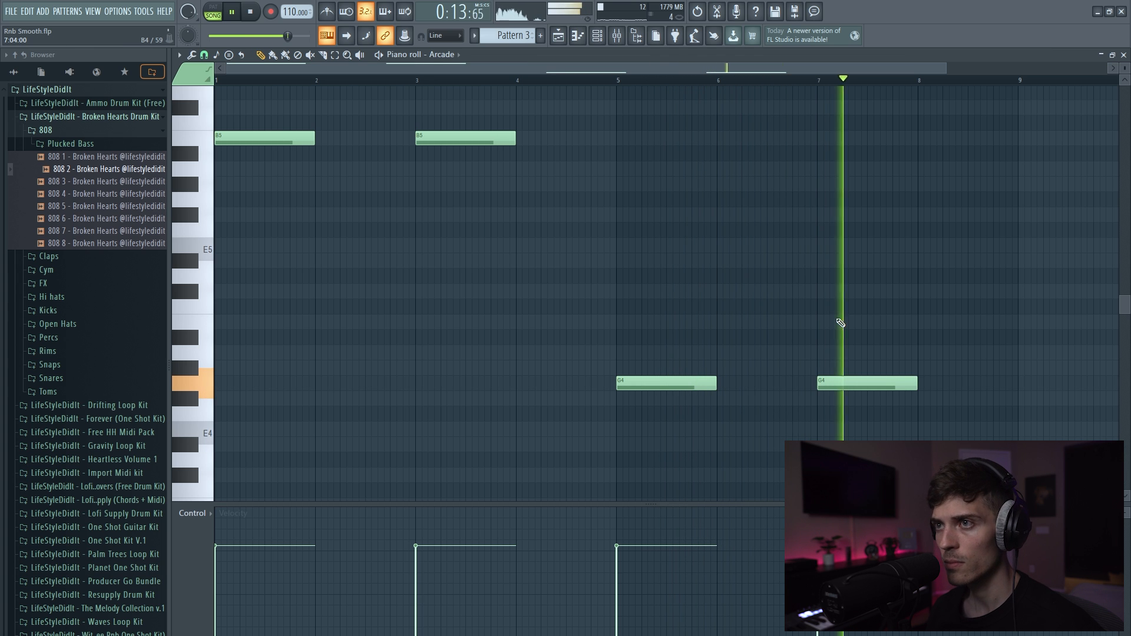
scroll(841, 323, up, 1)
drag(1124, 70, 1124, 68)
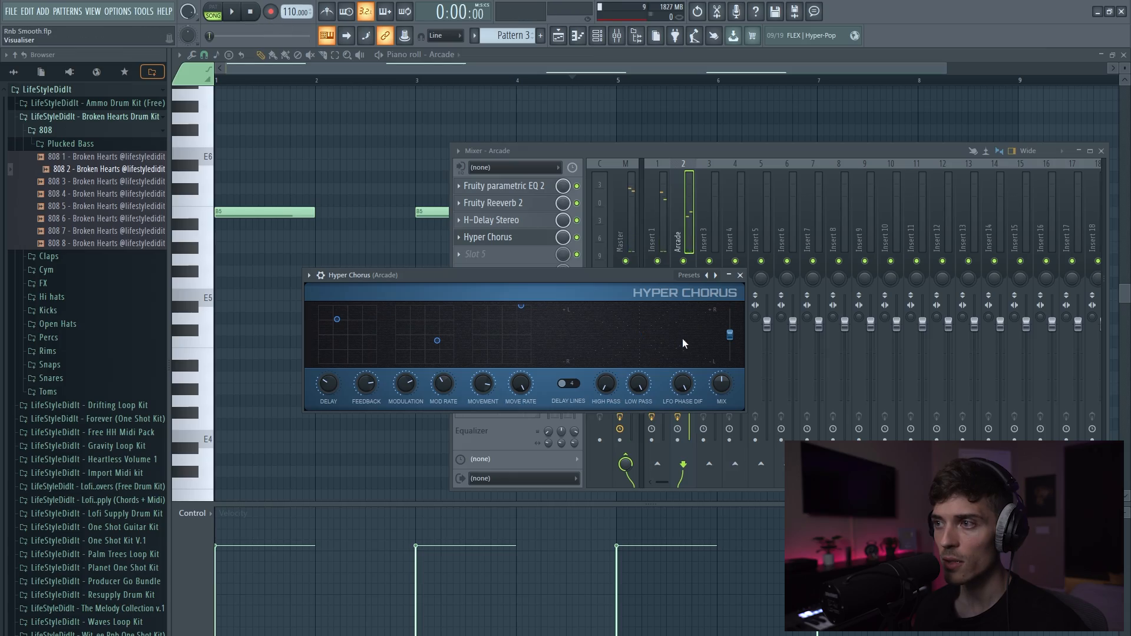
- Audition Hyper Chorus on the Arcade track and switch it to the next preset
key(space)
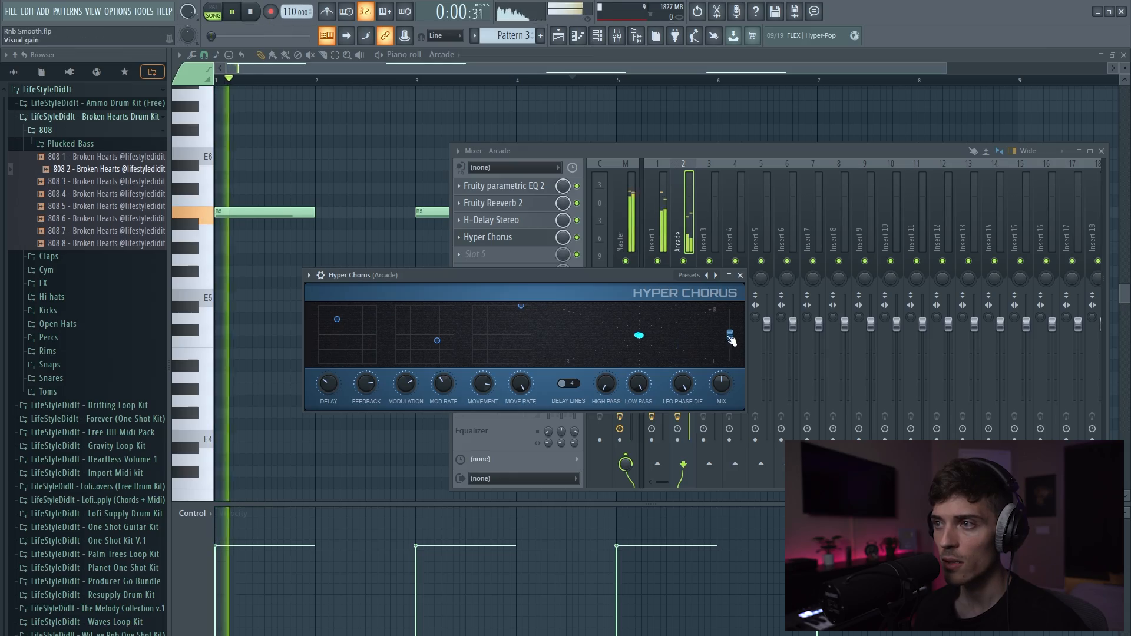
key(space)
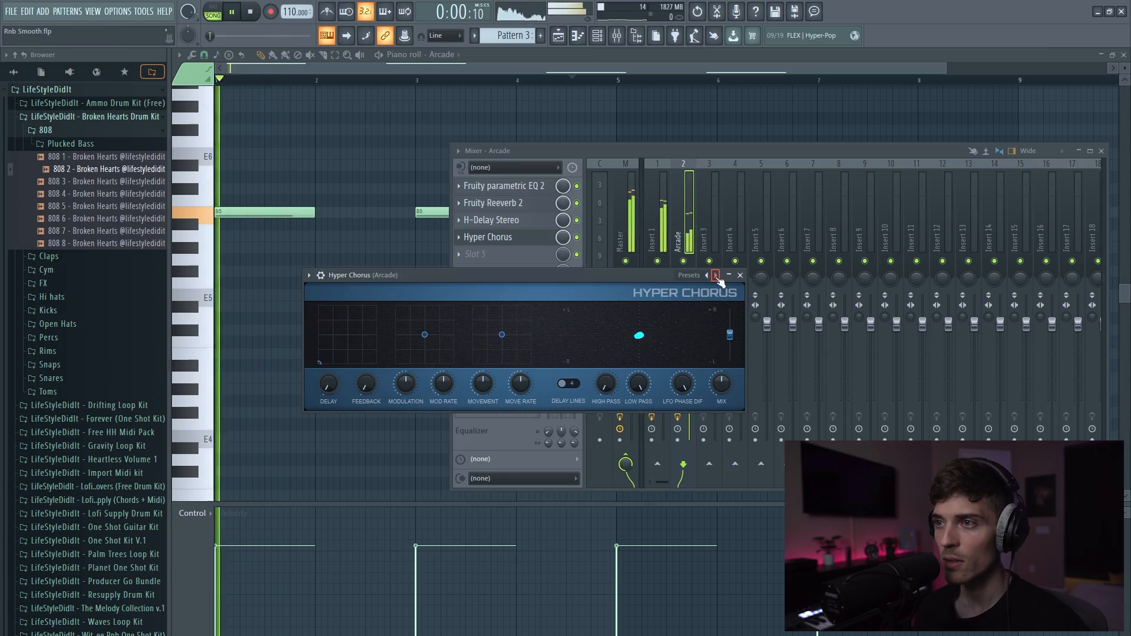
key(space)
- Set the Hyper Chorus mix level to 29% and the Arcade track's stereo separation to 31% separated
drag(563, 248, 563, 265)
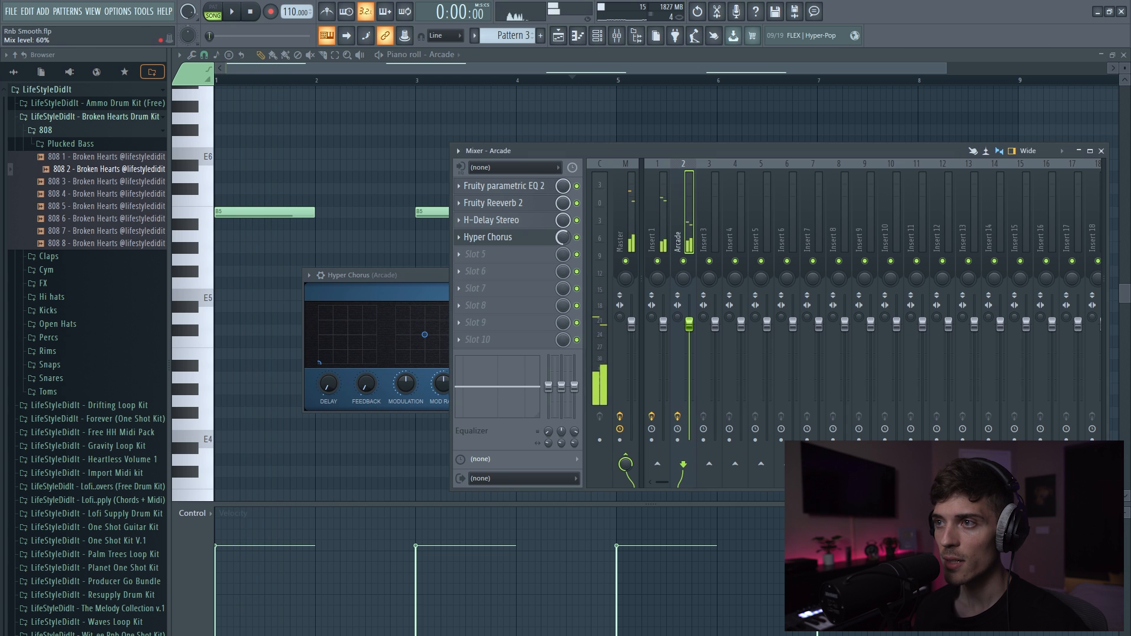
key(space)
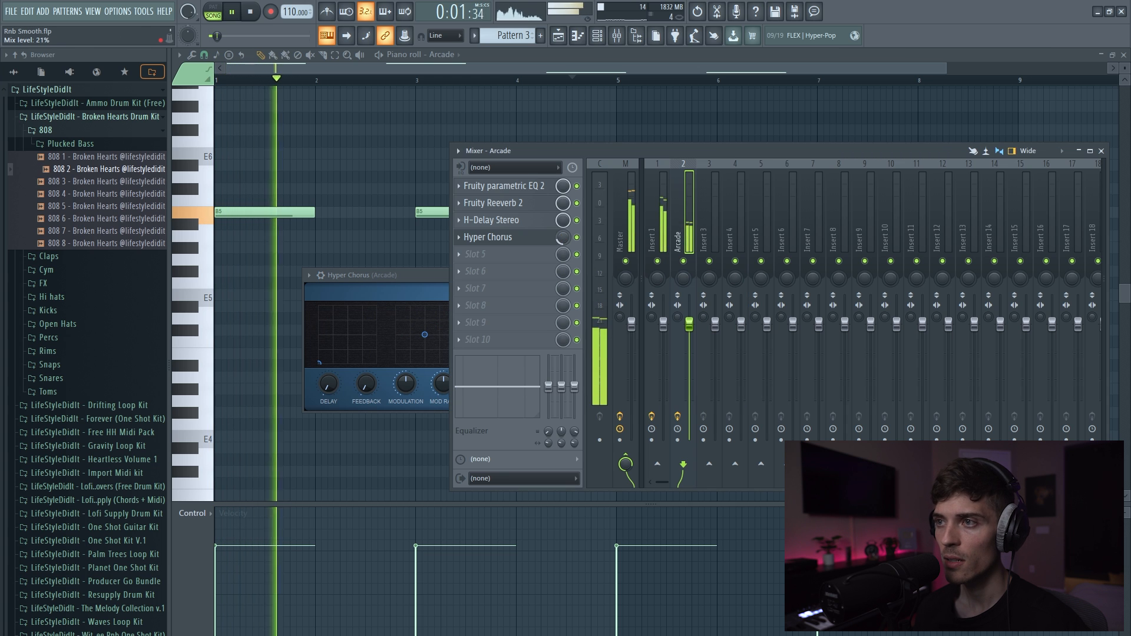
drag(561, 237, 561, 236)
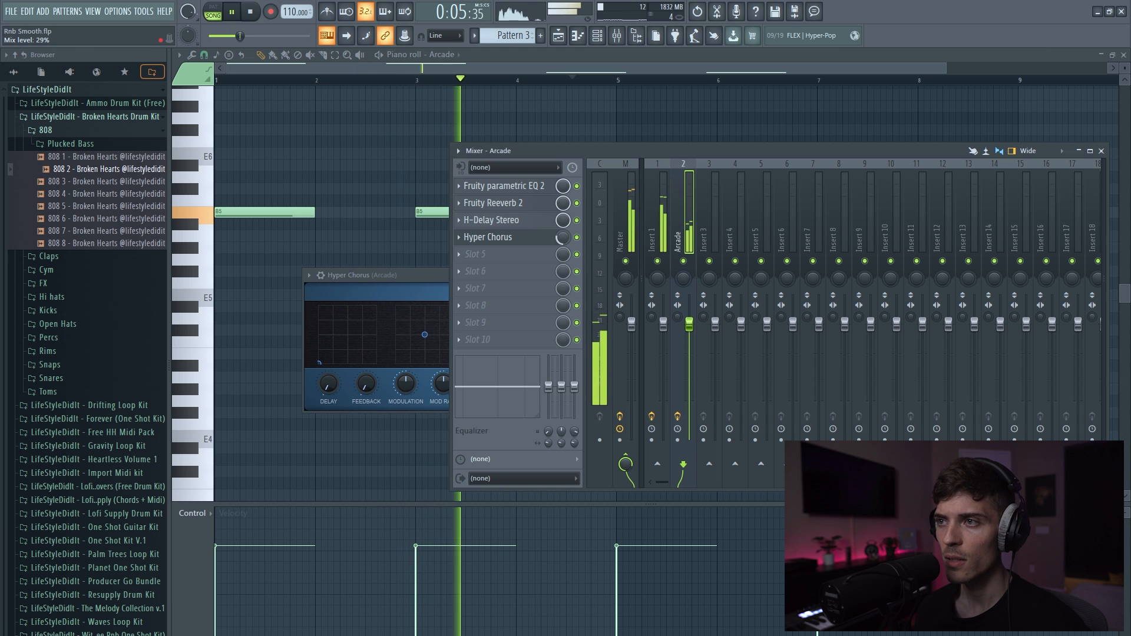
drag(677, 317, 678, 313)
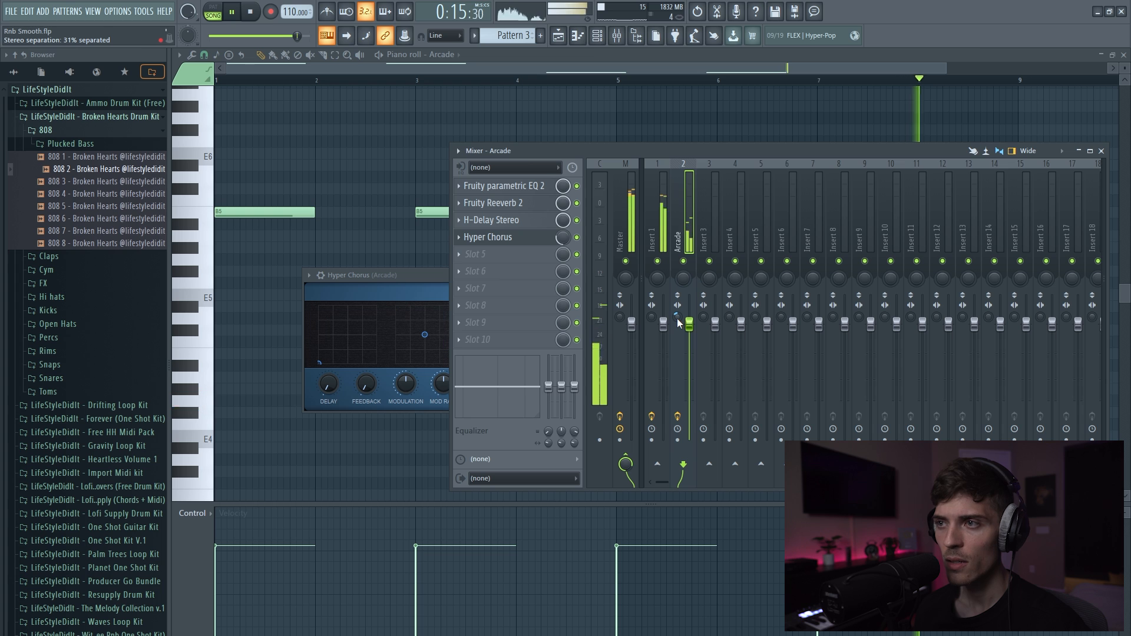
- Adjust the feedback and the high-pass and low-pass filters of H-Delay Stereo, and set its dry/wet mix to 23
click(492, 219)
drag(624, 241, 623, 238)
drag(563, 302, 563, 294)
drag(638, 303, 638, 303)
drag(730, 208, 730, 207)
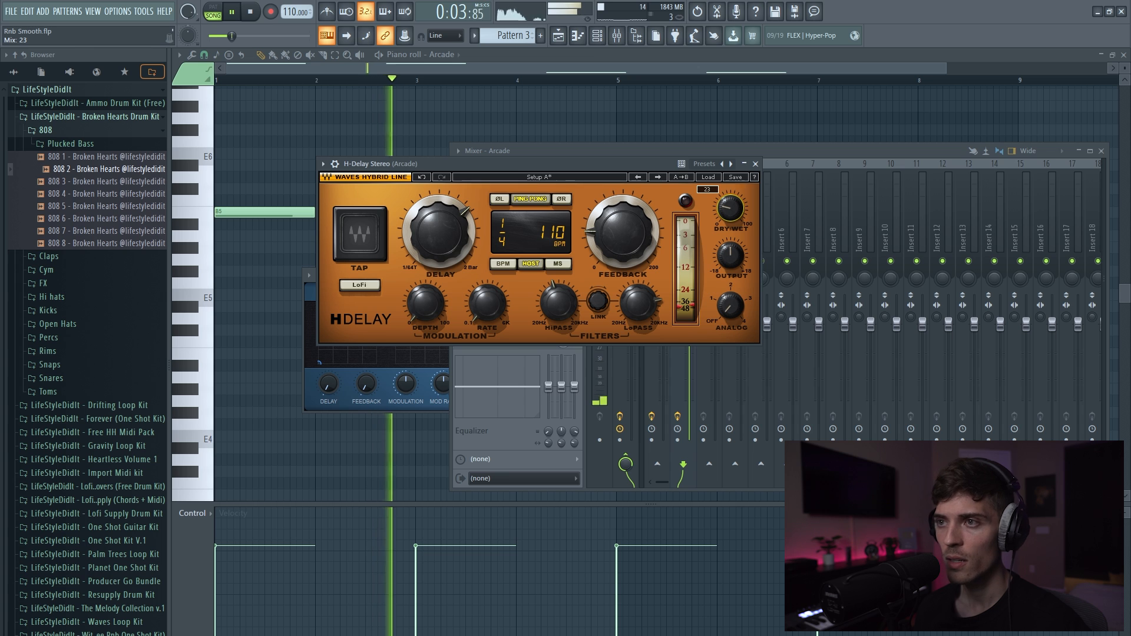
- Close the effect, mixer and Arcade piano roll windows to return to the playlist, and stop playback
click(756, 164)
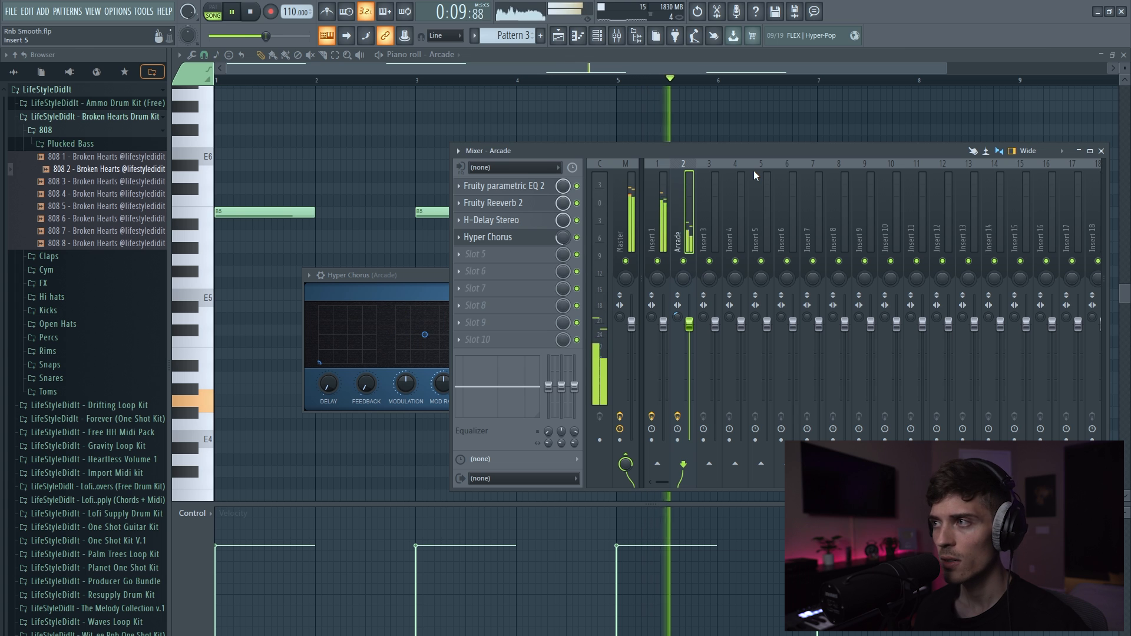
click(1102, 151)
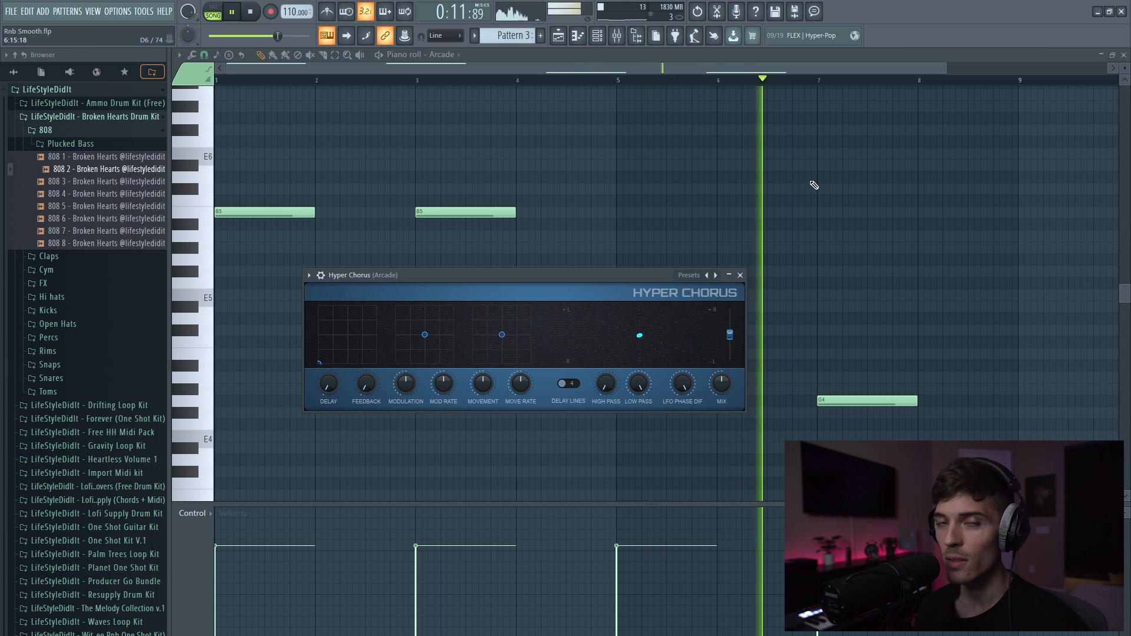
key(Escape)
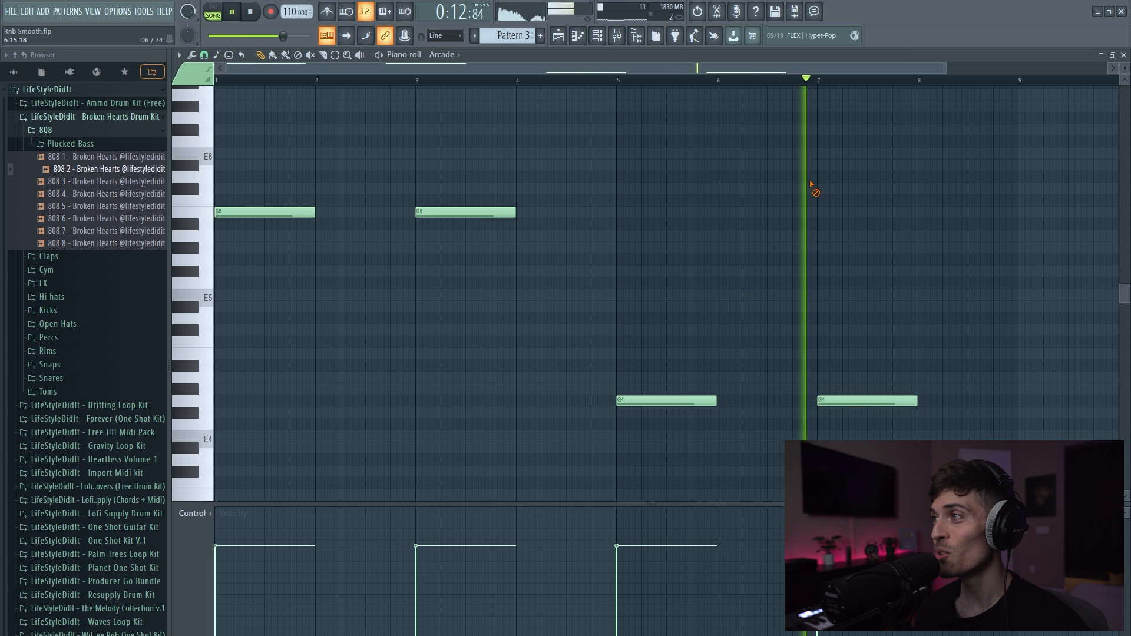
click(1124, 54)
key(Escape)
key(space)
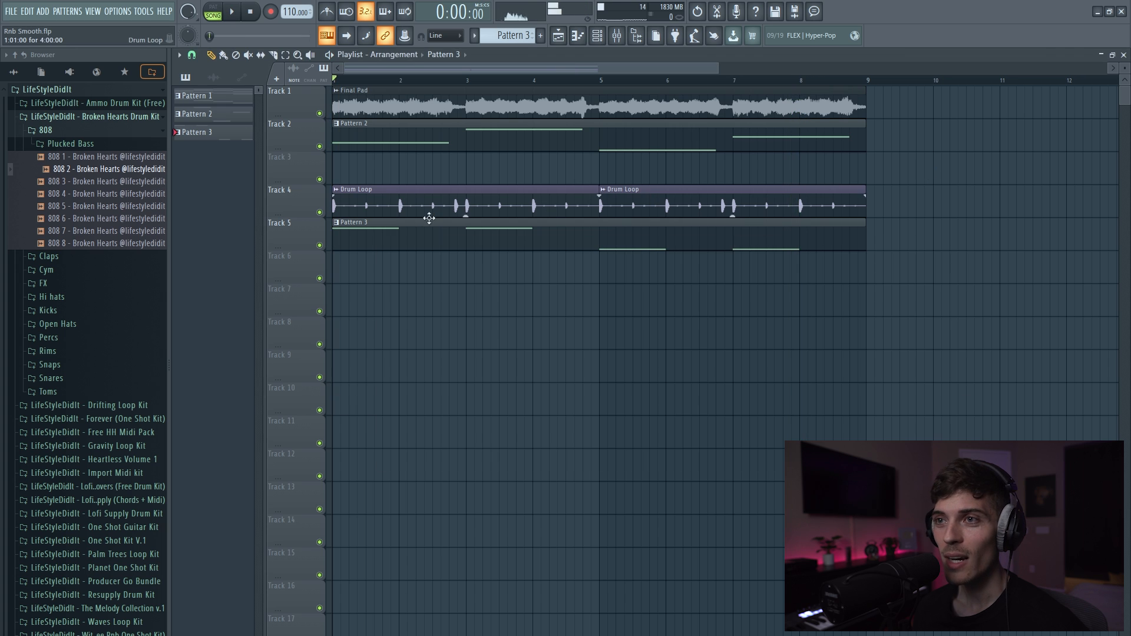
- Mute the Drum Loop track and duplicate all playlist clips so the copies start at bar 9
click(320, 213)
scroll(389, 81, down, 6)
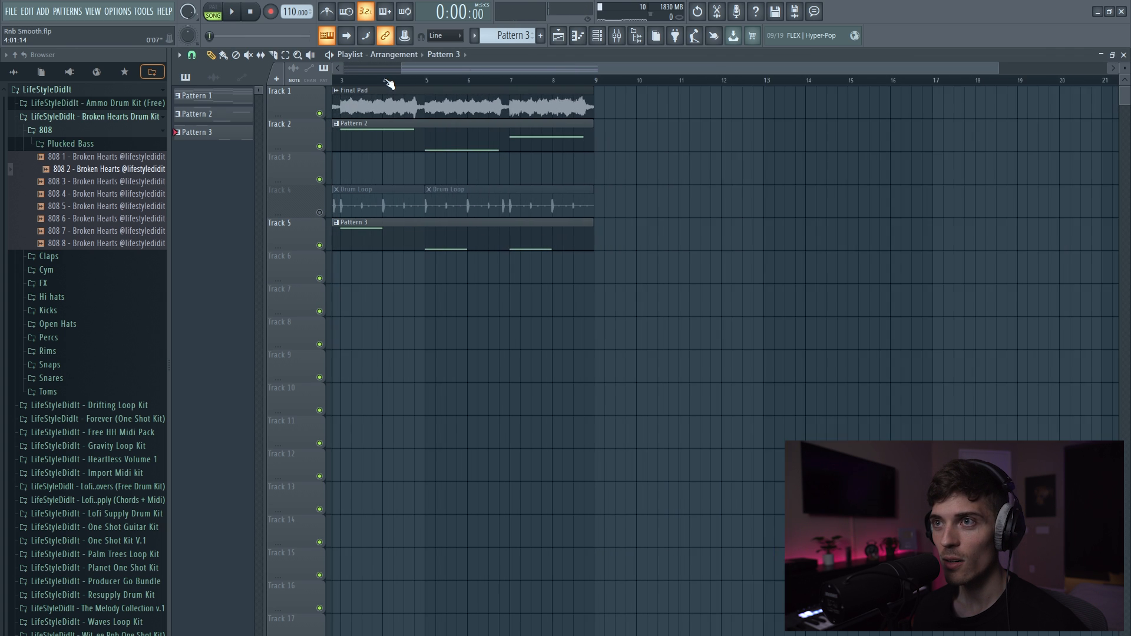
key(ctrl+a)
key(ctrl+b)
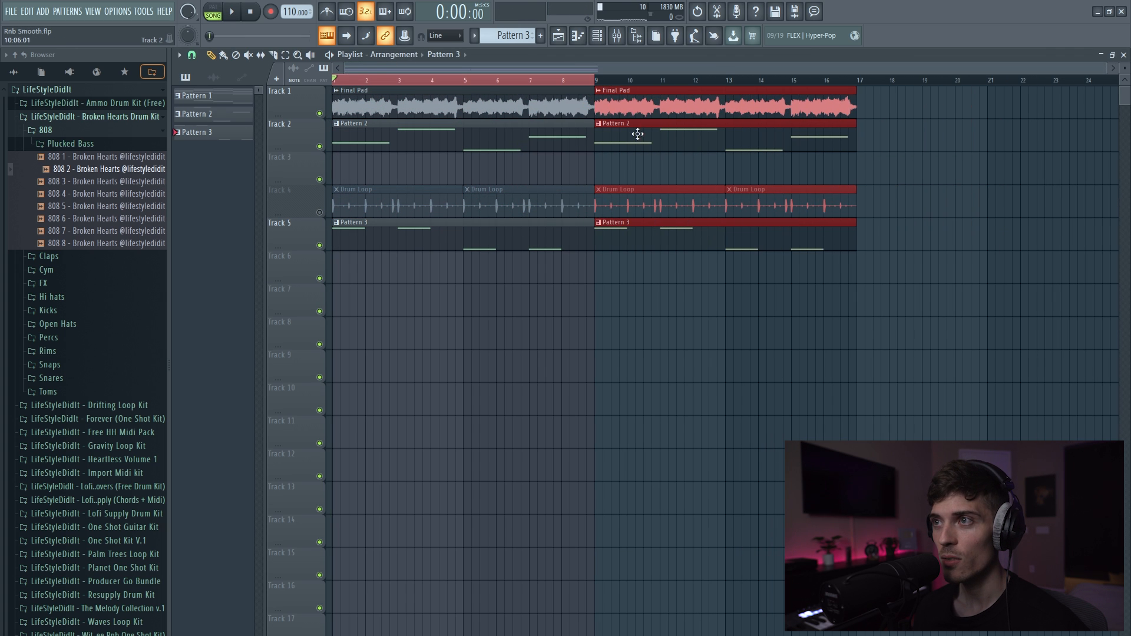
- Consolidate bars 9 to 17 into one audio clip and open that clip's sample in the Edison audio editor
drag(599, 80, 792, 324)
key(ctrl+alt+c)
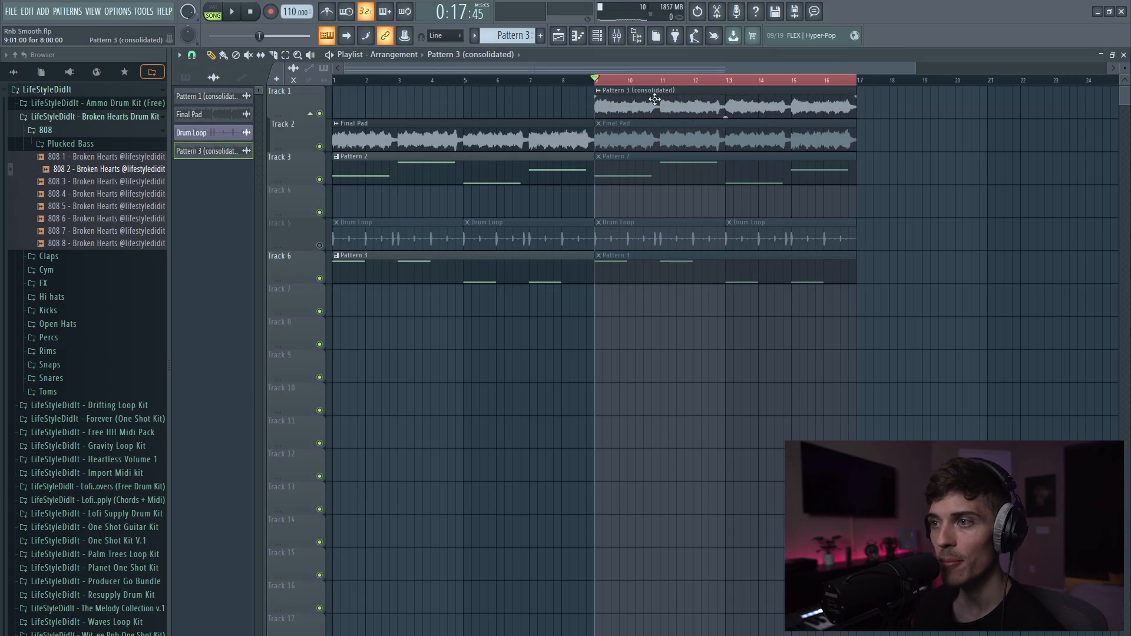
double_click(654, 99)
right_click(359, 394)
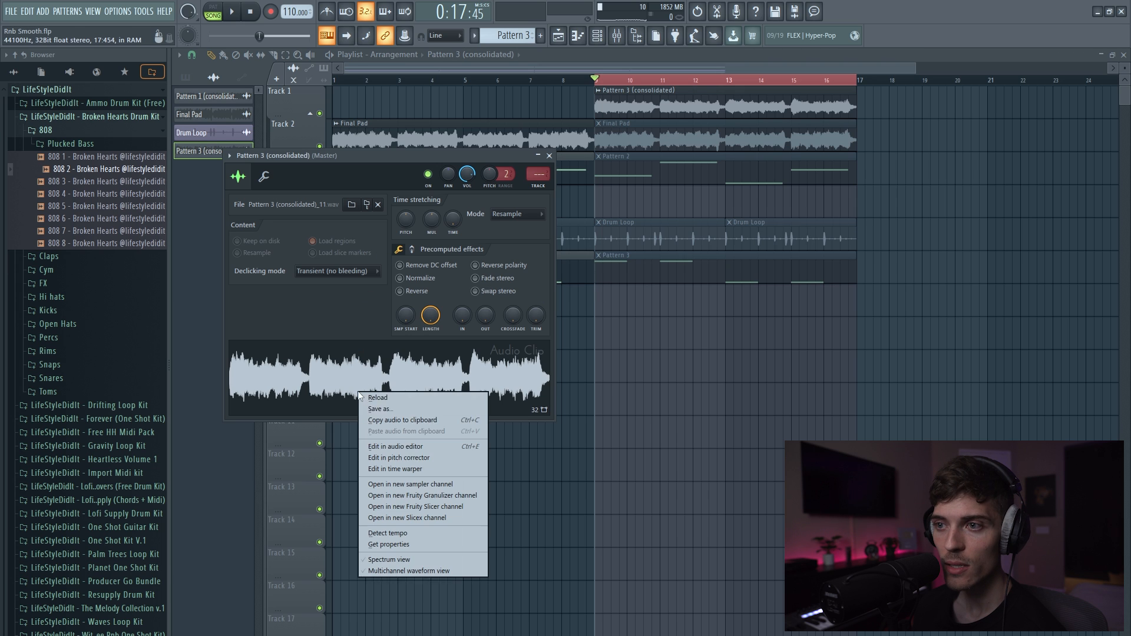
click(387, 446)
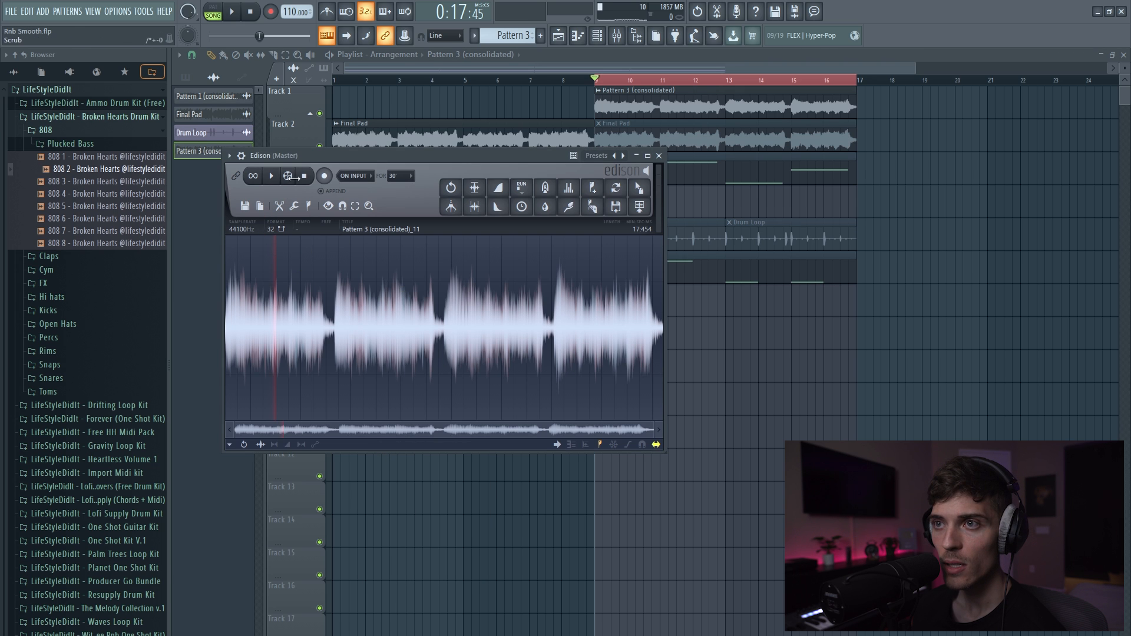
- Set the consolidated sample's sample rate to 5000 Hz without resampling and preview the lo-fi result
click(281, 206)
click(260, 206)
click(265, 222)
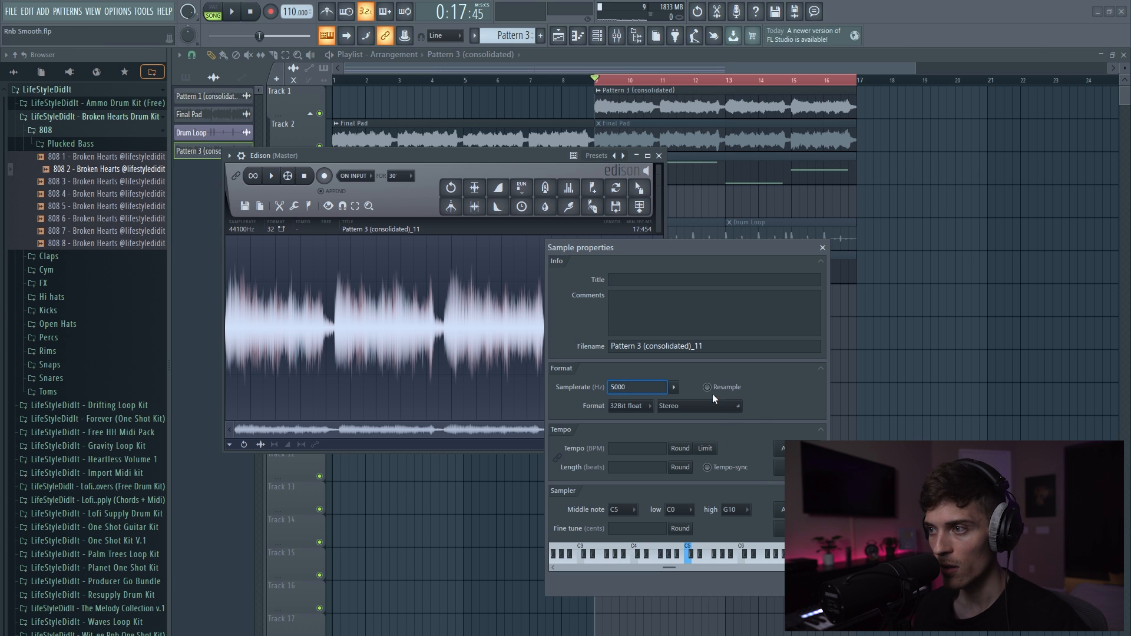
key(Return)
key(space)
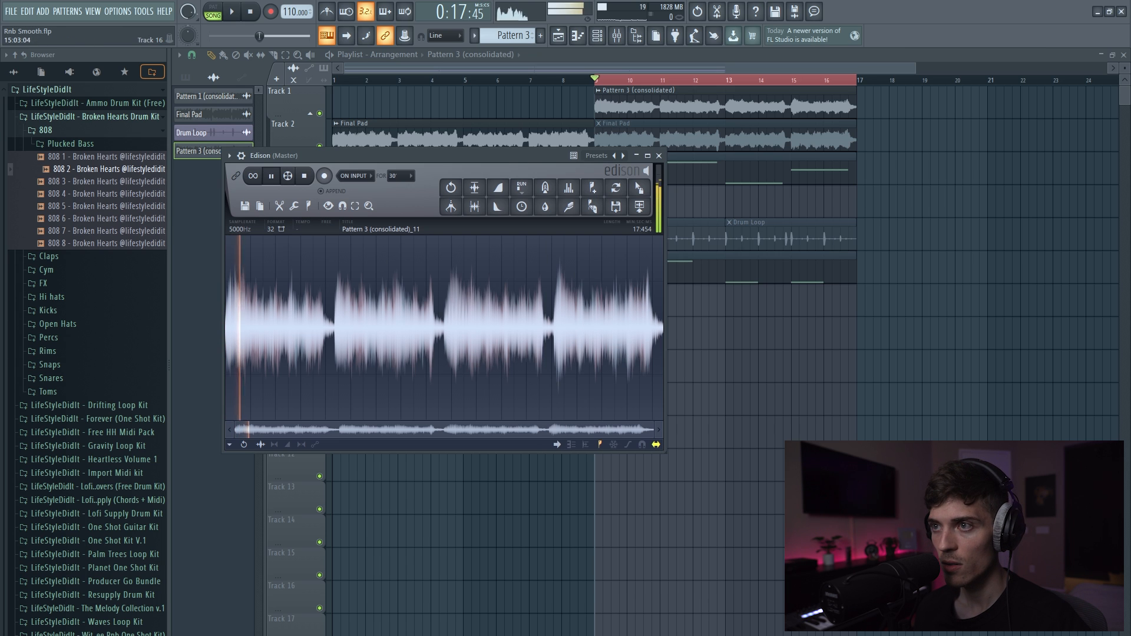
key(space)
- Place the degraded sample on Track 7 from bar 9 to 17 and delete the other clips and the time selection there
drag(928, 230, 625, 305)
right_click(636, 260)
right_click(796, 230)
double_click(603, 81)
drag(632, 83, 282, 79)
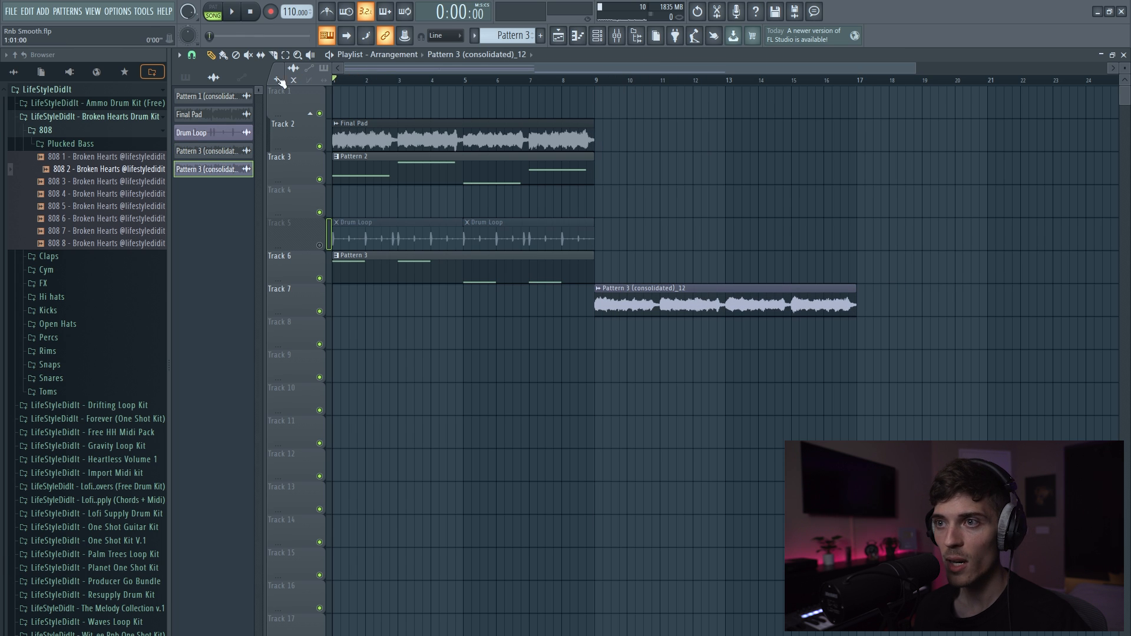
- Unmute the Drum Loop track in the first eight bars and leave its clips deselected
click(319, 243)
click(427, 277)
click(458, 361)
drag(439, 202, 474, 301)
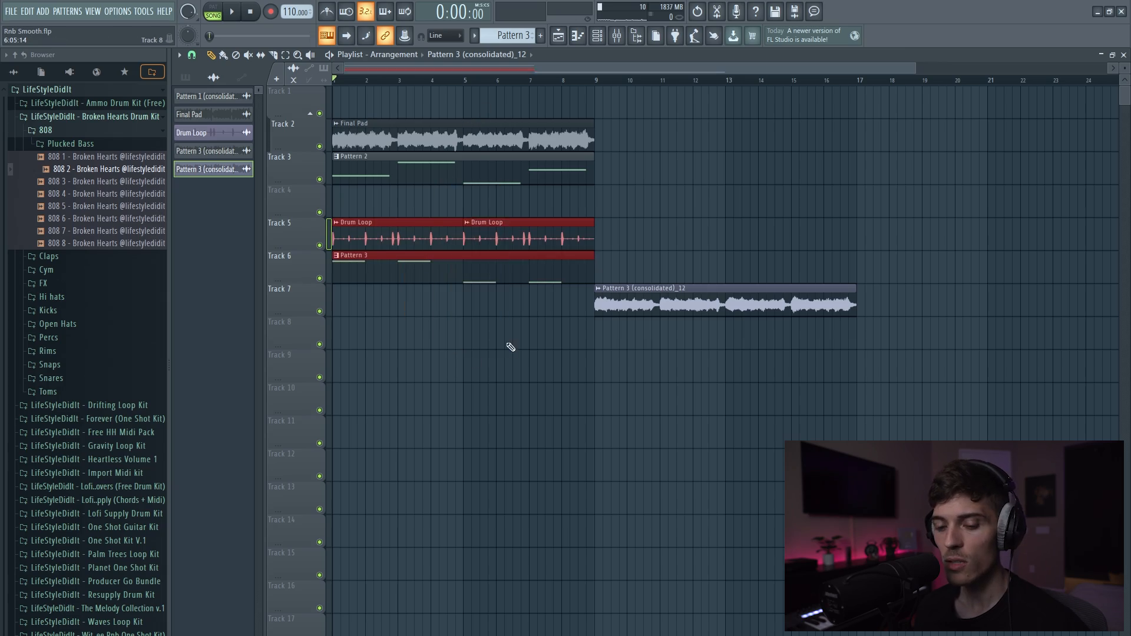
ctrl+click(510, 346)
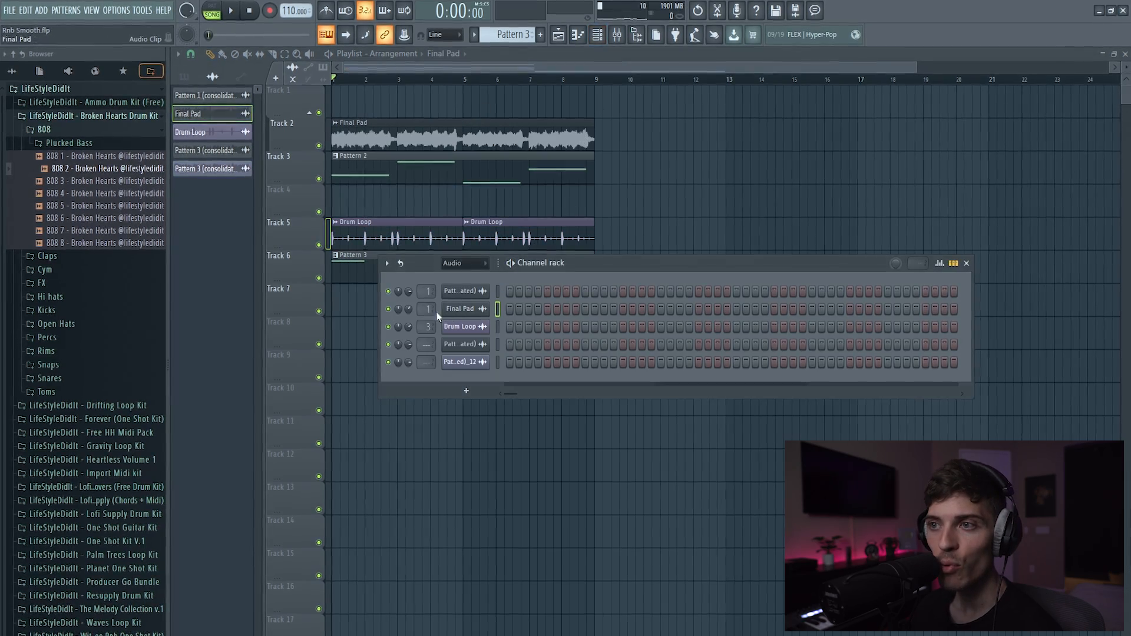
drag(408, 309, 408, 324)
key(space)
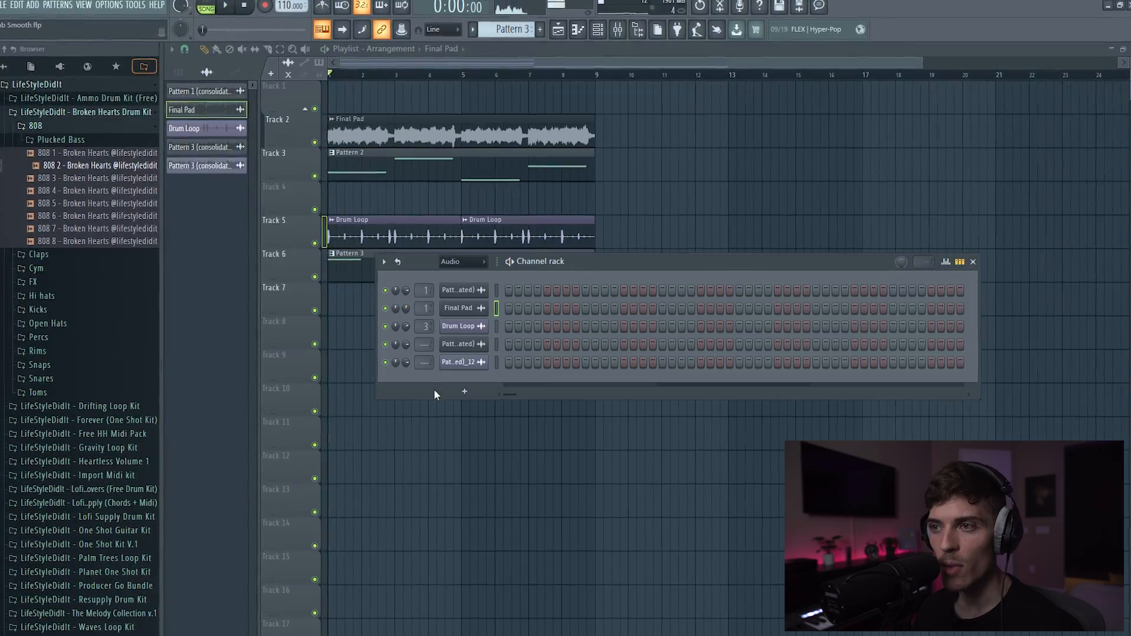
click(463, 261)
click(458, 279)
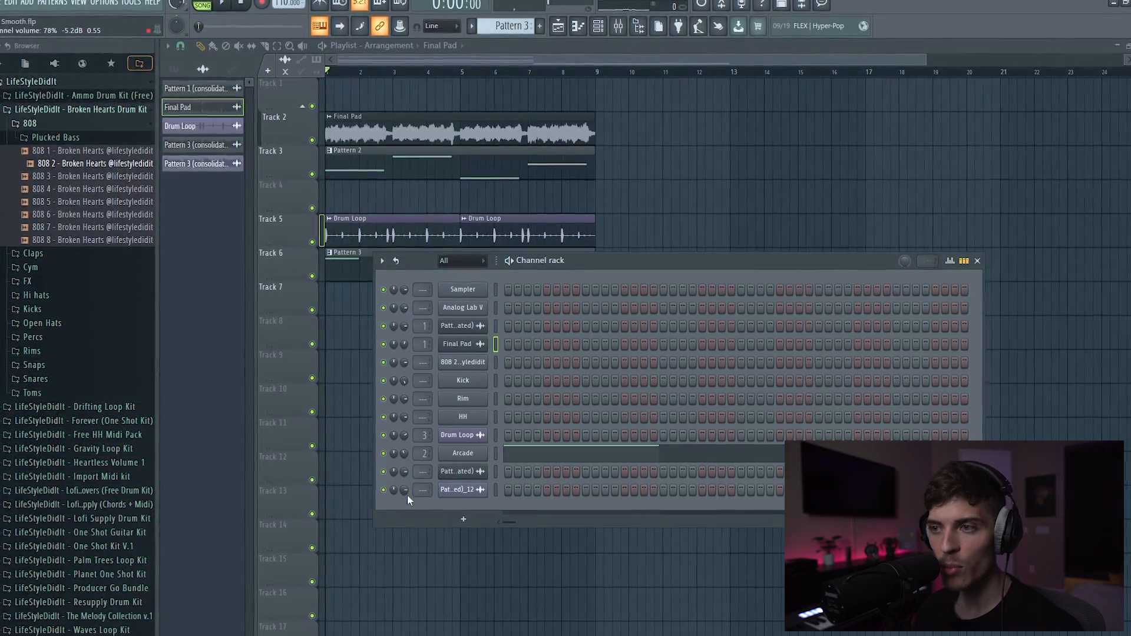
- Play the arrangement while checking the Drum Loop's audio clip settings, and close them and the channel rack
key(space)
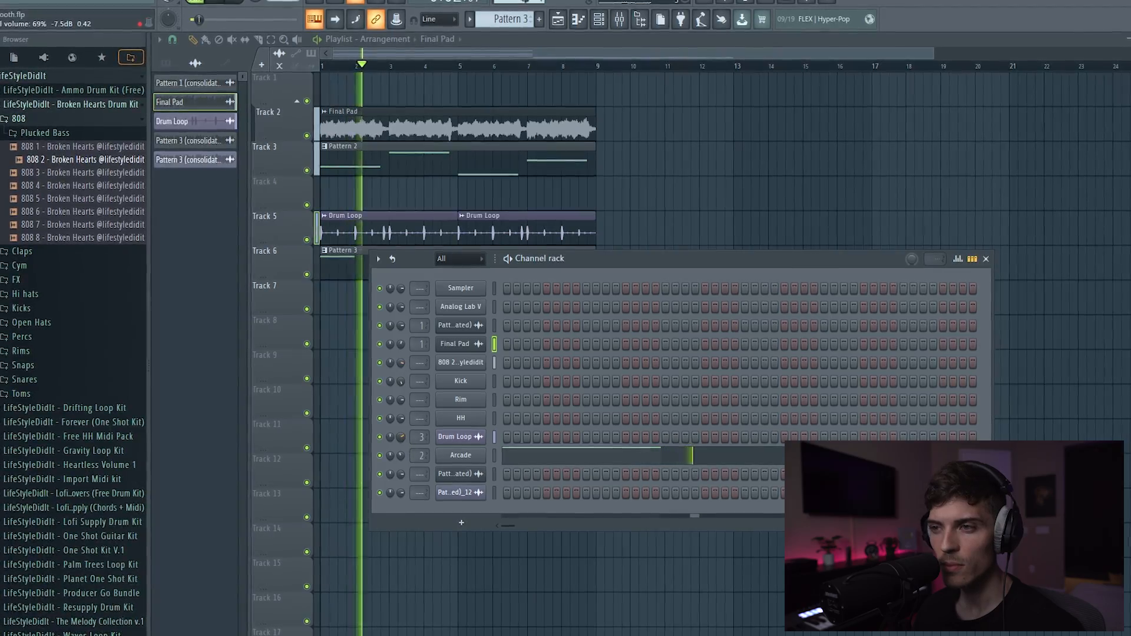
click(454, 438)
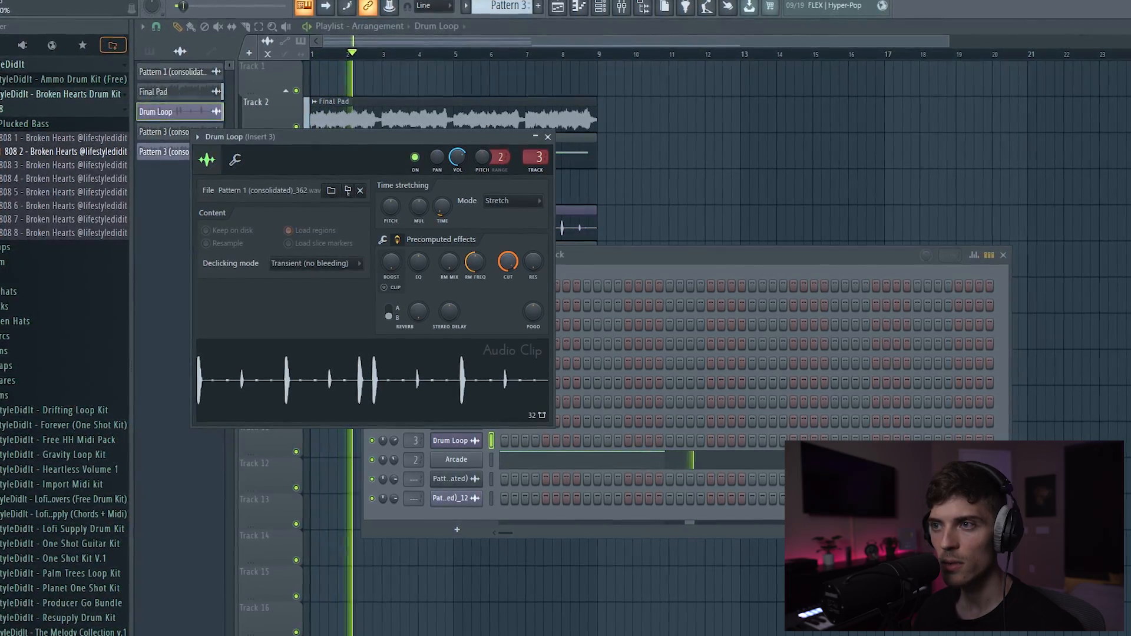
drag(482, 137, 628, 157)
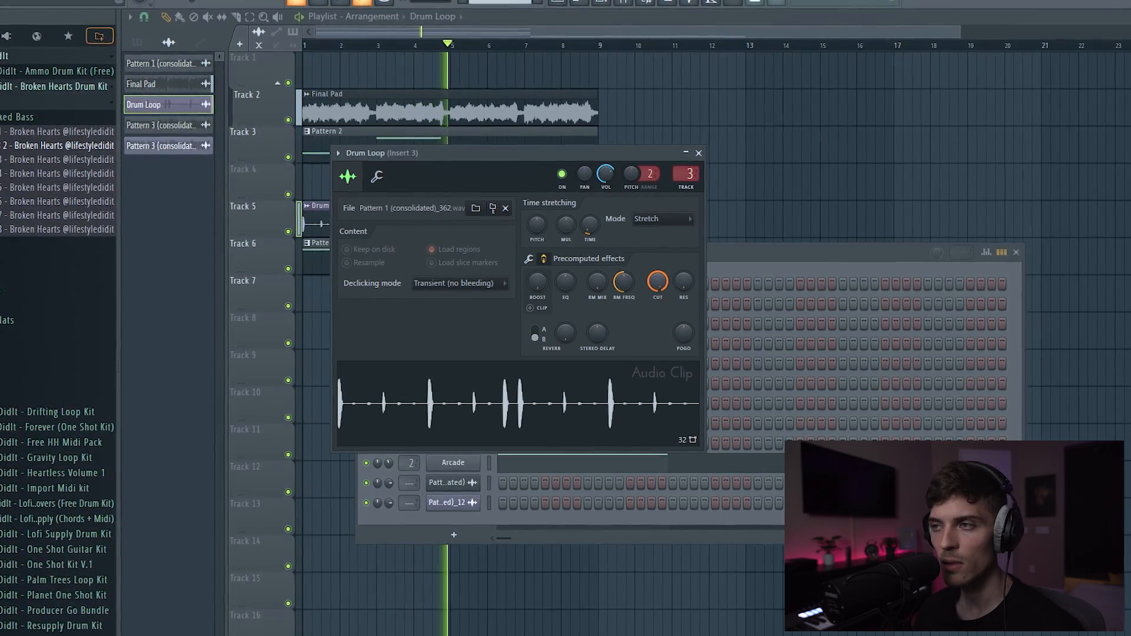
click(700, 151)
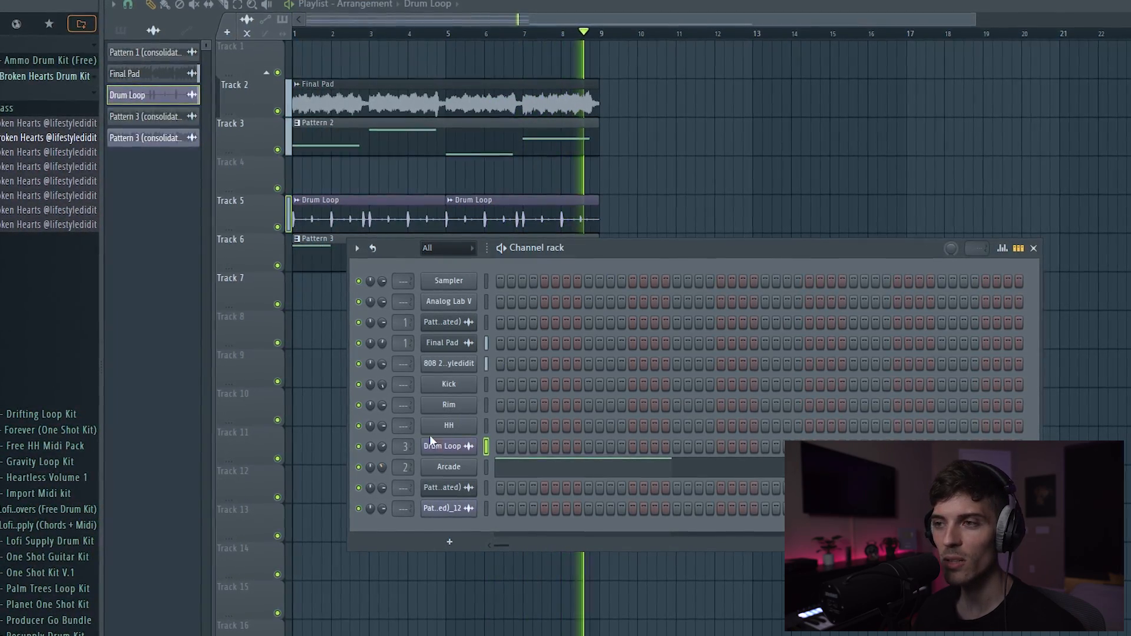
key(F6)
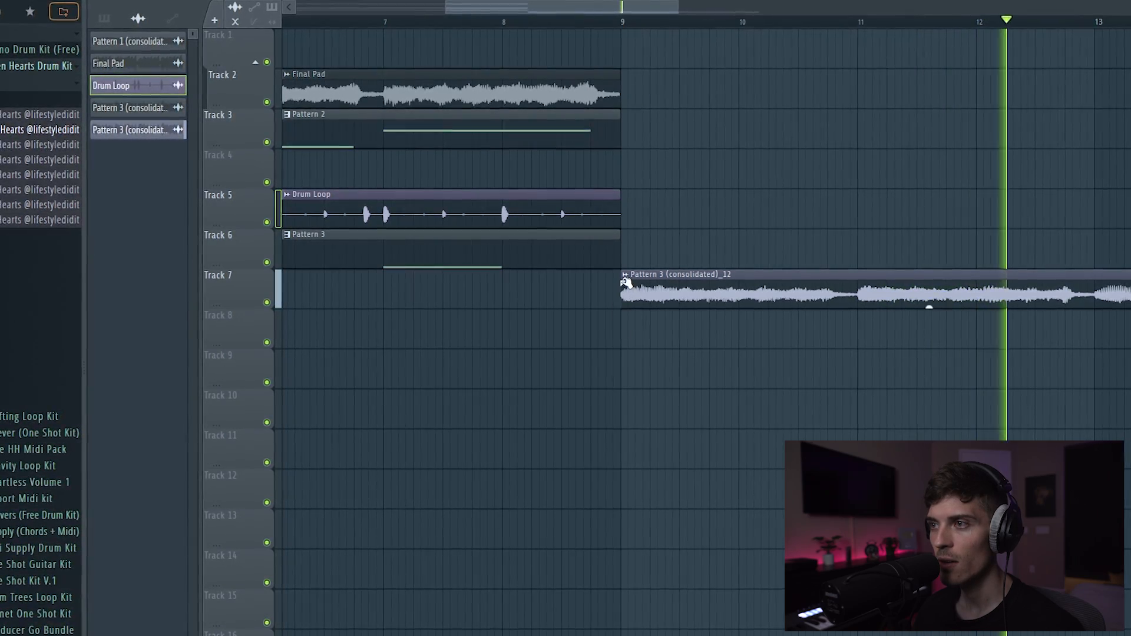
- Duplicate the pad, 808, drum loop and Arcade clips of the first eight bars to bar 17
scroll(565, 23, down, 5)
scroll(564, 24, down, 1)
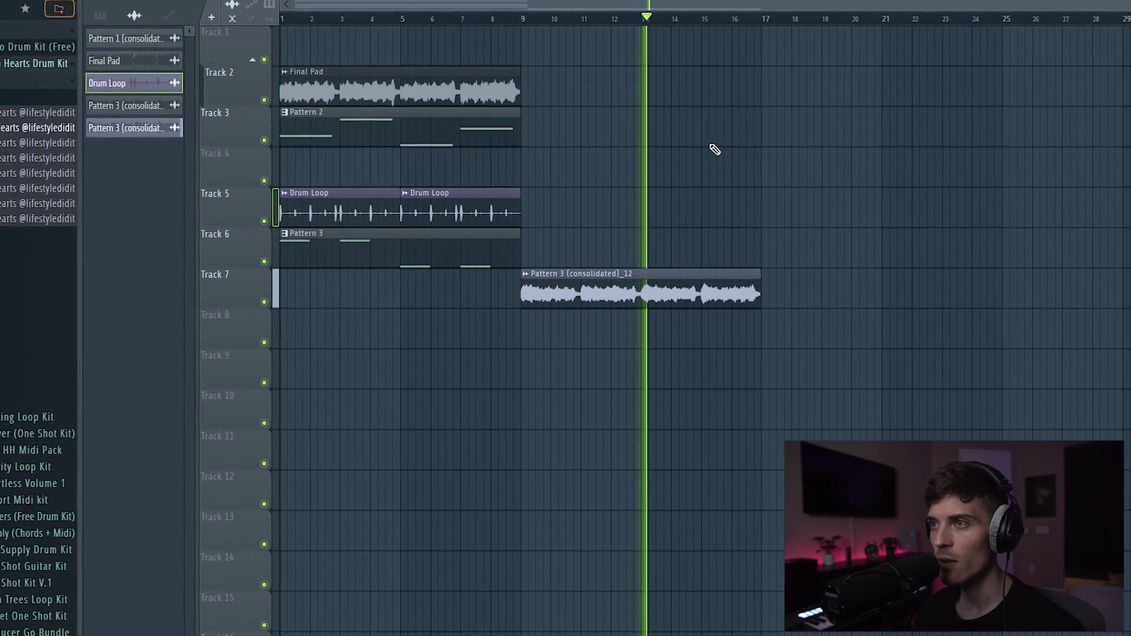
drag(478, 52, 285, 361)
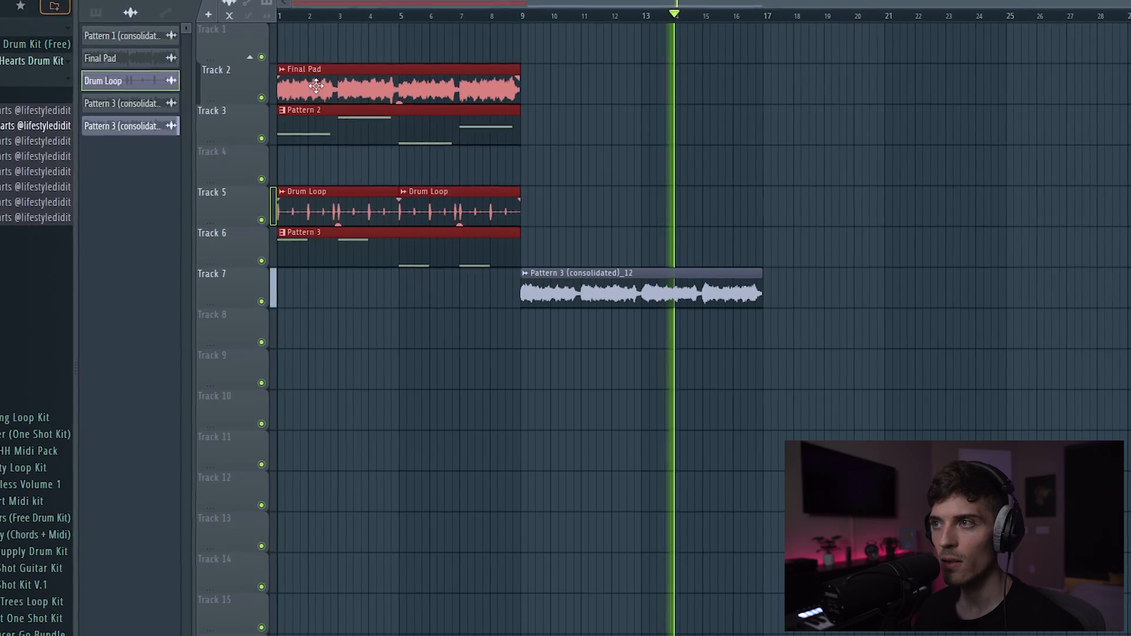
key(ctrl+b)
click(1115, 184)
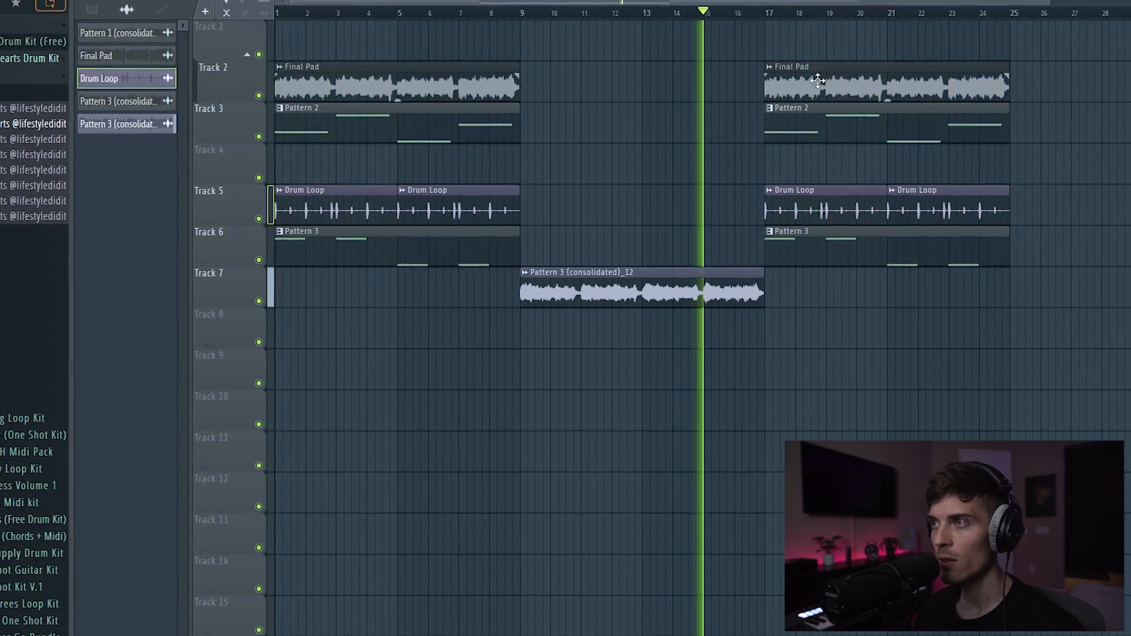
- Add a very short fade-out at the end of the Track 7 lo-fi clip, just before bar 17
scroll(778, 21, up, 3)
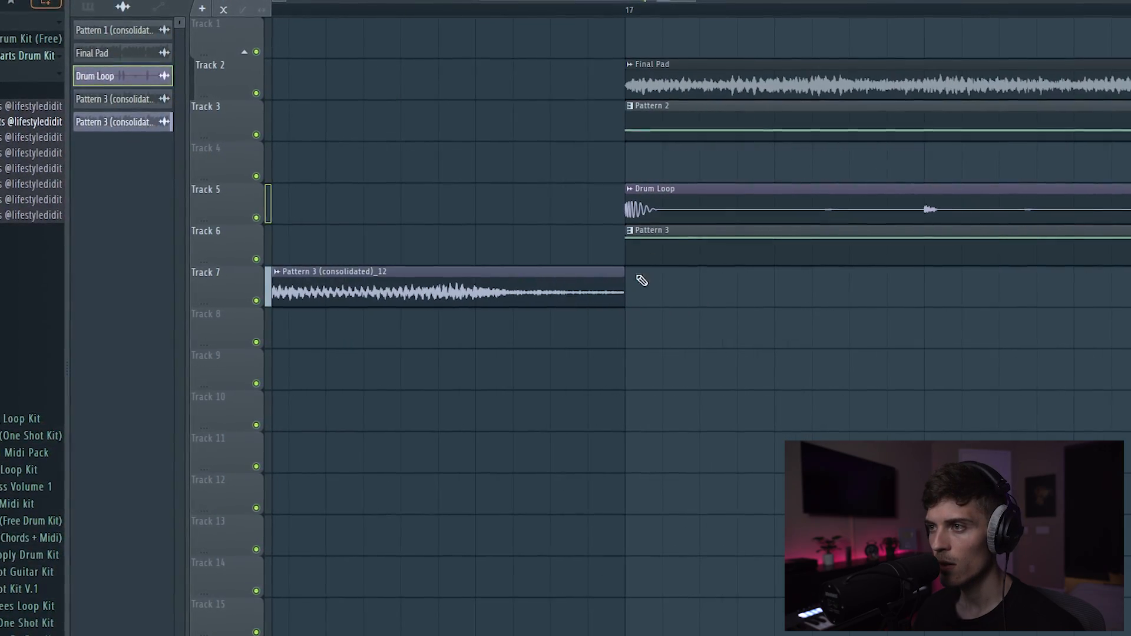
drag(625, 280, 620, 279)
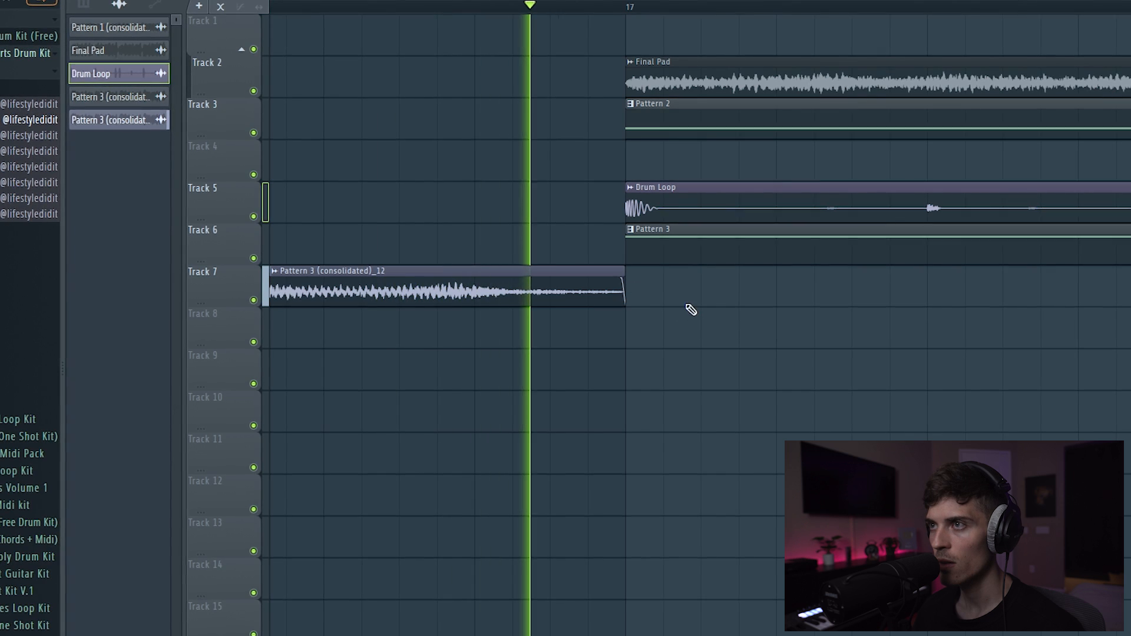